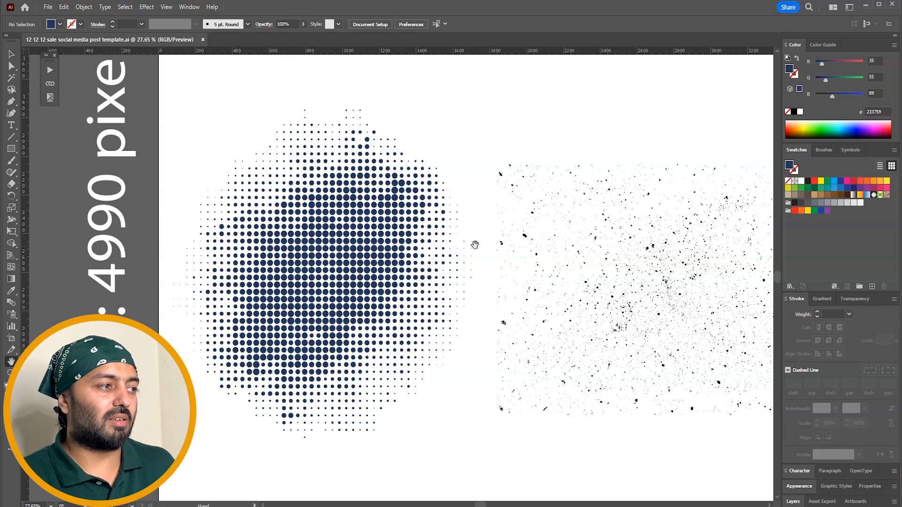
Inspect the black ink-splatter texture group next to the halftone
left_click_drag(483, 239, 251, 240)
key("v")
left_click(396, 247)
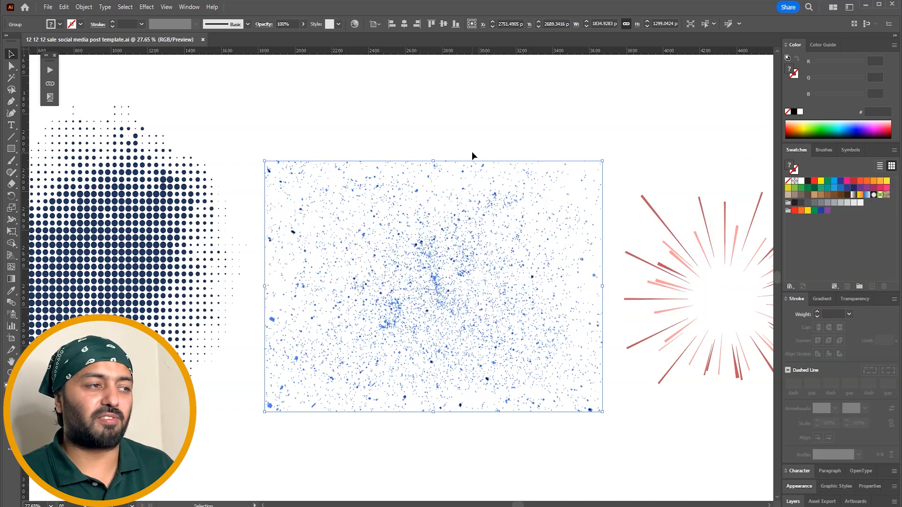
left_click(503, 131)
Enlarge the red starburst graphic slightly, to about 1177 by 1097 px
scroll(550, 126, "right", 5)
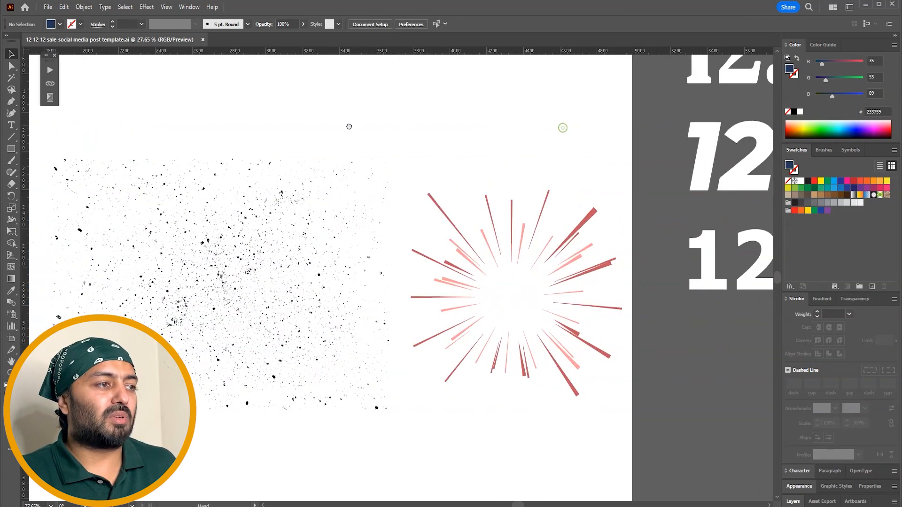
left_click(595, 208)
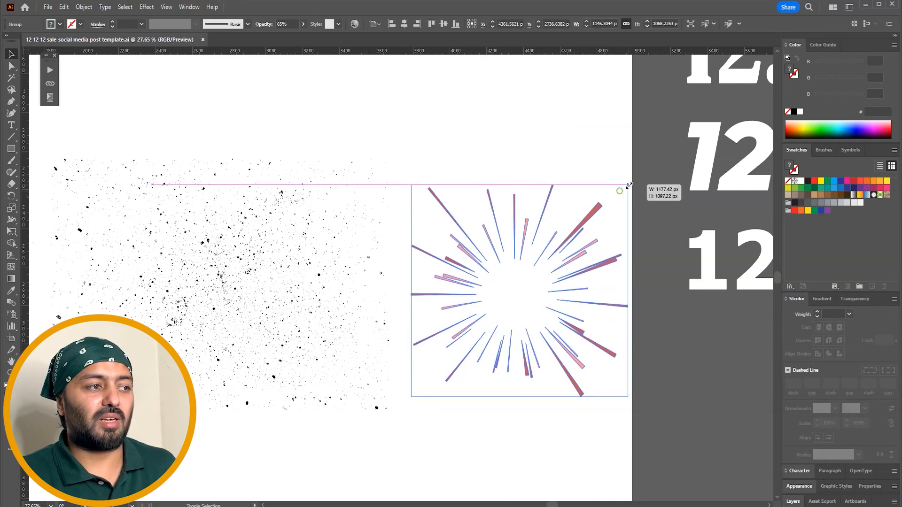
left_click(598, 161)
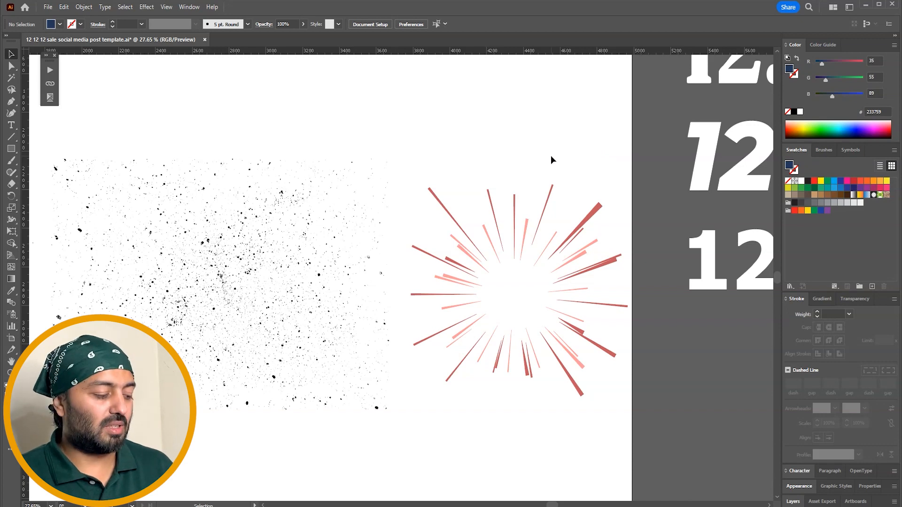
Examine the edge quality of the halftone's dots at very high magnification and return to the full artboard view
key("ctrl+0")
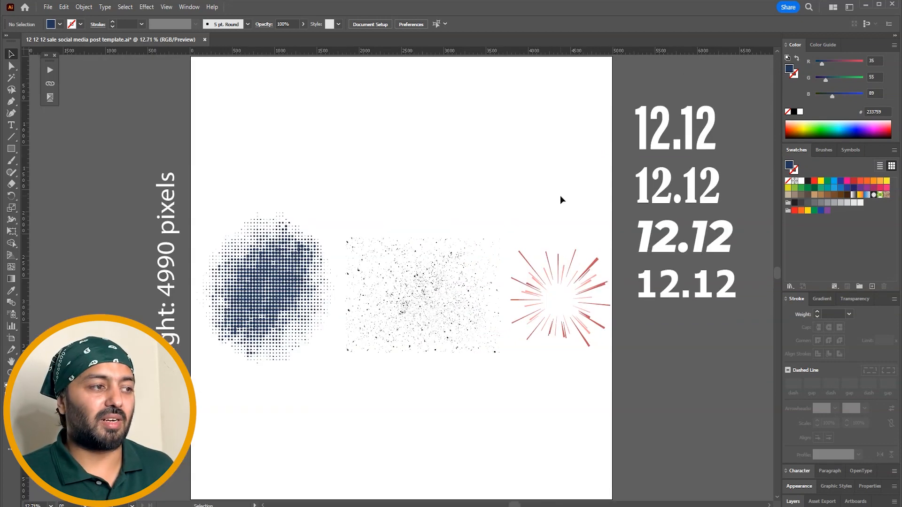
key("z")
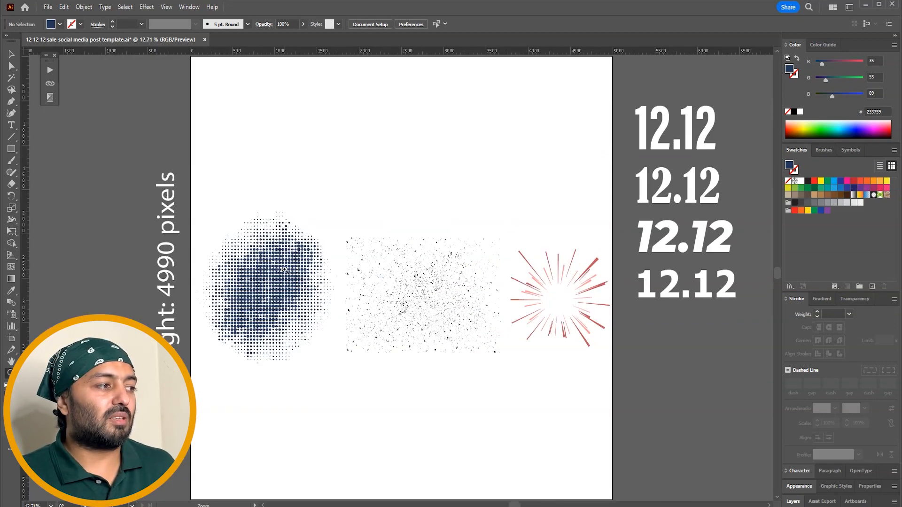
left_click_drag(324, 274, 295, 304)
left_click_drag(510, 230, 405, 317)
left_click_drag(570, 244, 499, 299)
left_click_drag(593, 260, 513, 310)
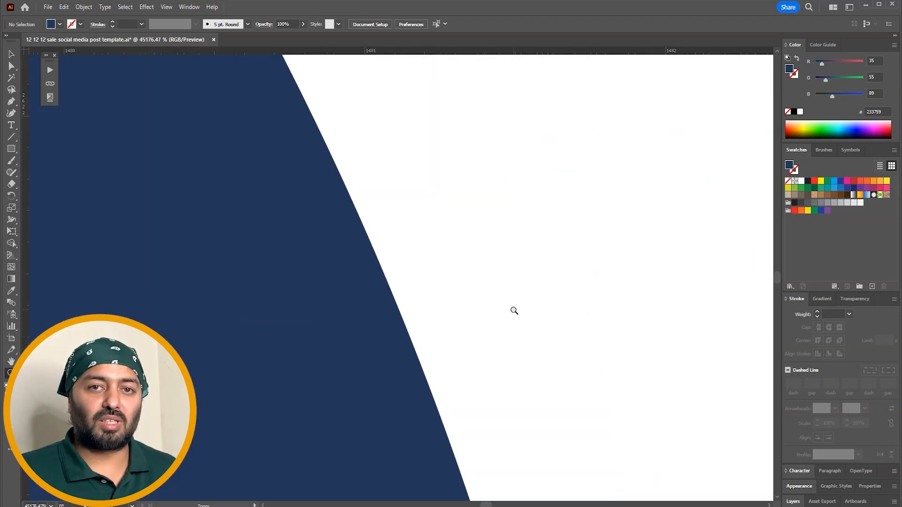
key("ctrl+0")
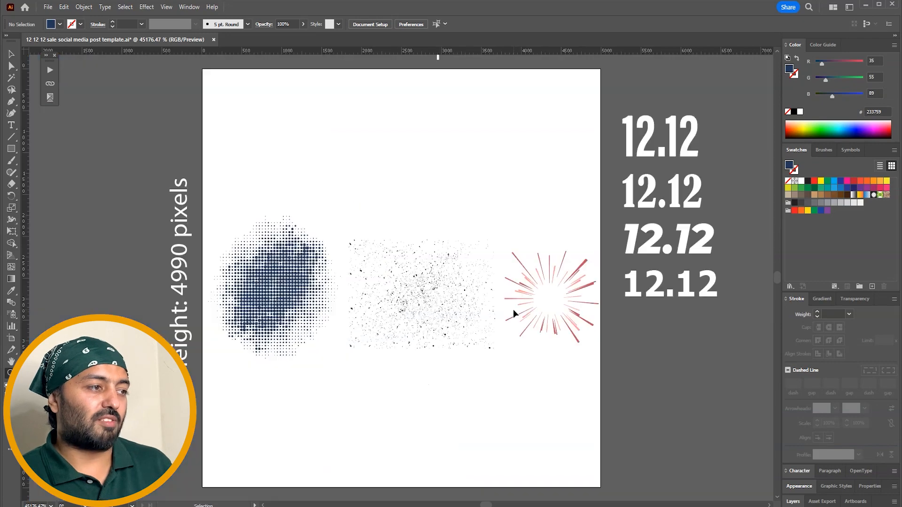
Move the halftone, ink splatter and starburst together off the artboard to the empty area below it
key("v")
left_click_drag(566, 207, 256, 324)
left_click_drag(388, 322, 397, 232)
left_click_drag(435, 194, 427, 478)
left_click_drag(558, 225, 527, 315)
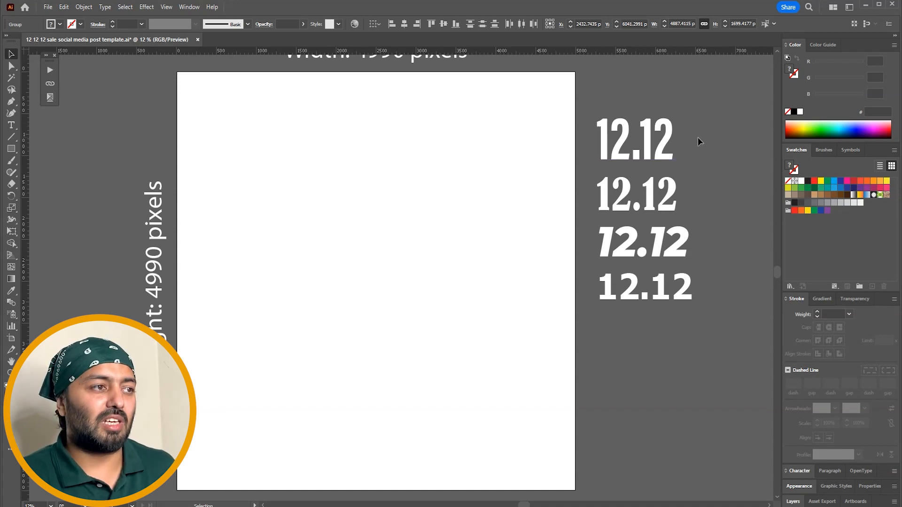
Check the font and style used by each of the four 12.12 text samples beside the artboard
left_click(664, 139)
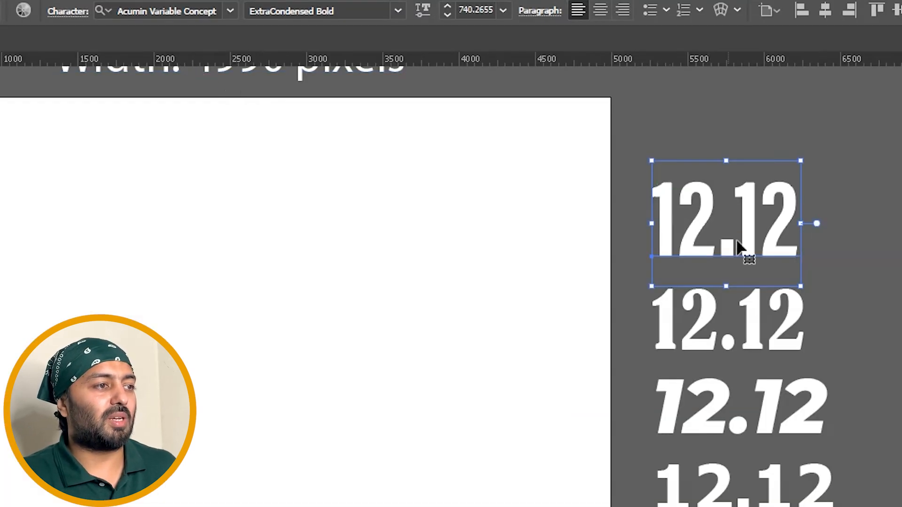
left_click(763, 324)
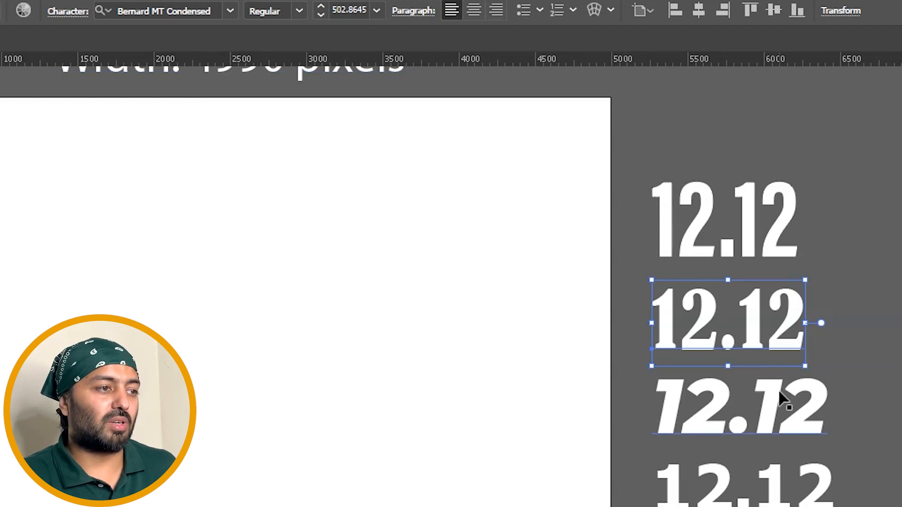
left_click(810, 409)
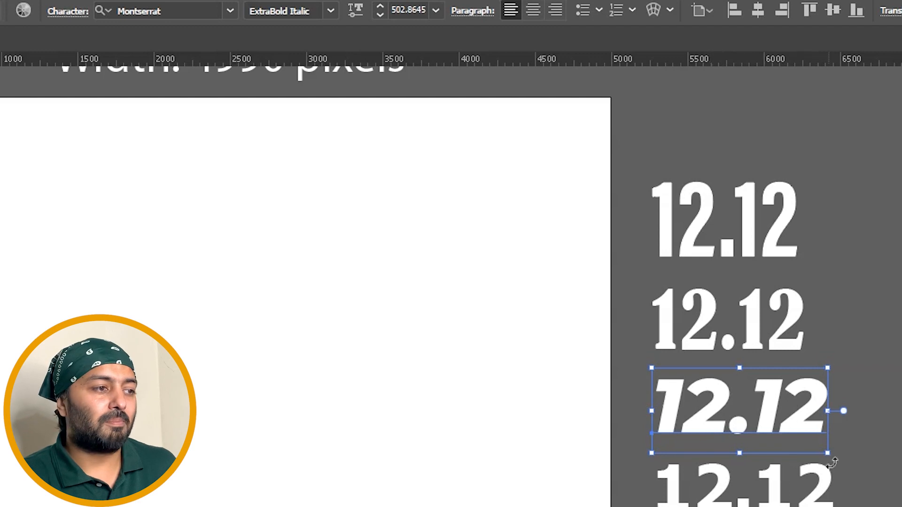
left_click(807, 499)
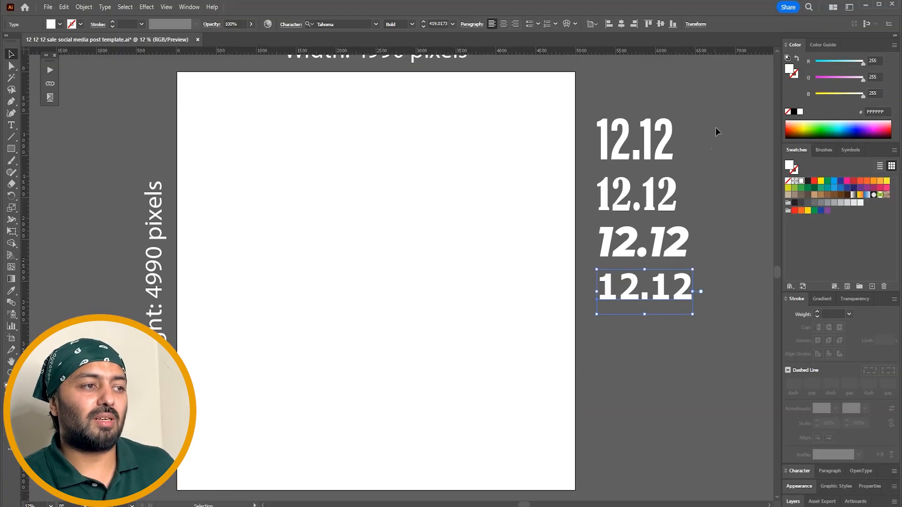
left_click(626, 326)
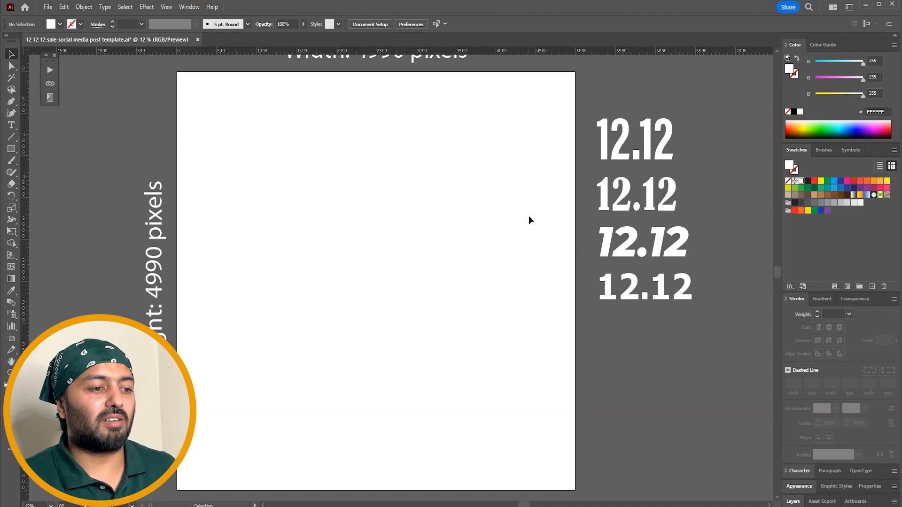
Rename Layer 1 as bg
left_click(792, 501)
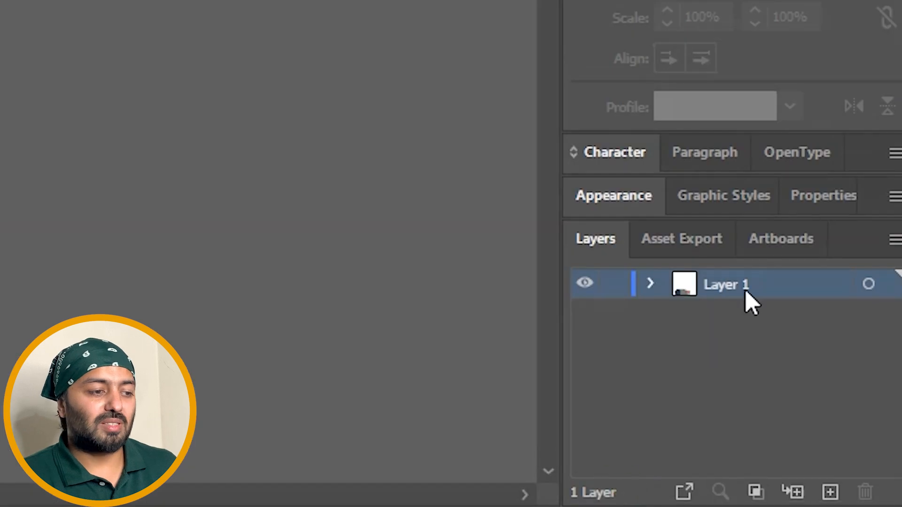
double_click(745, 289)
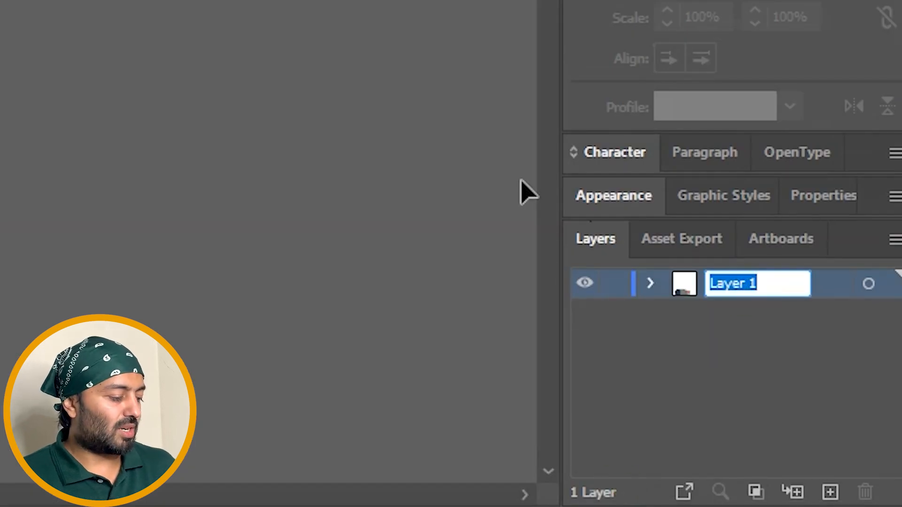
type("bg")
key("Return")
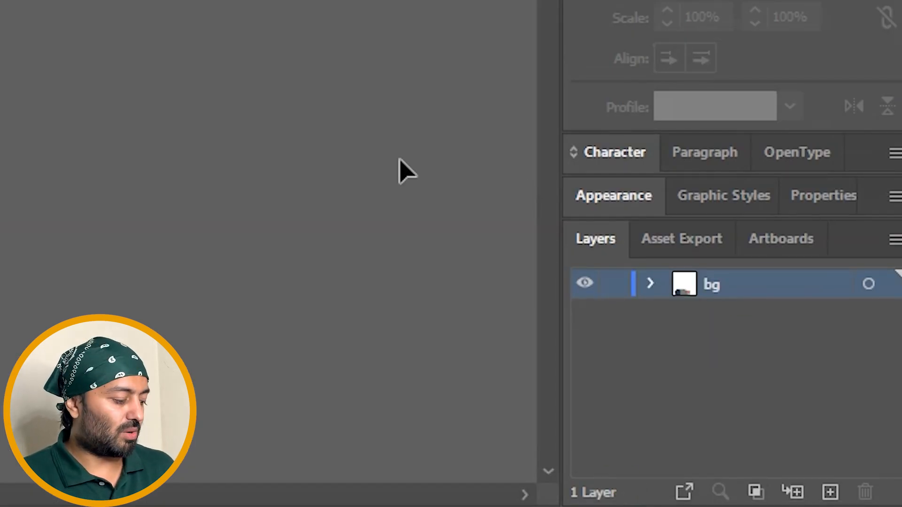
Draw a square about 3606 px wide inside the artboard on the bg layer
key("m")
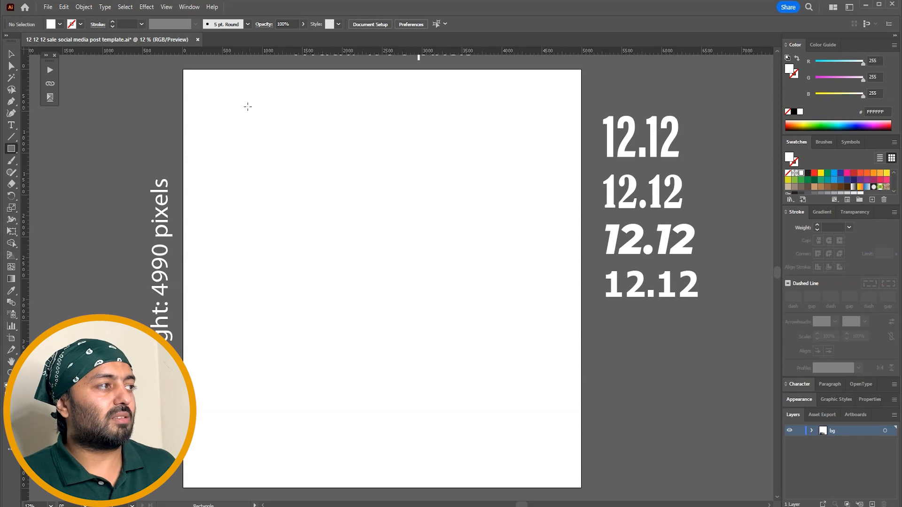
left_click(40, 253)
left_click(111, 248)
left_click_drag(248, 124, 536, 425)
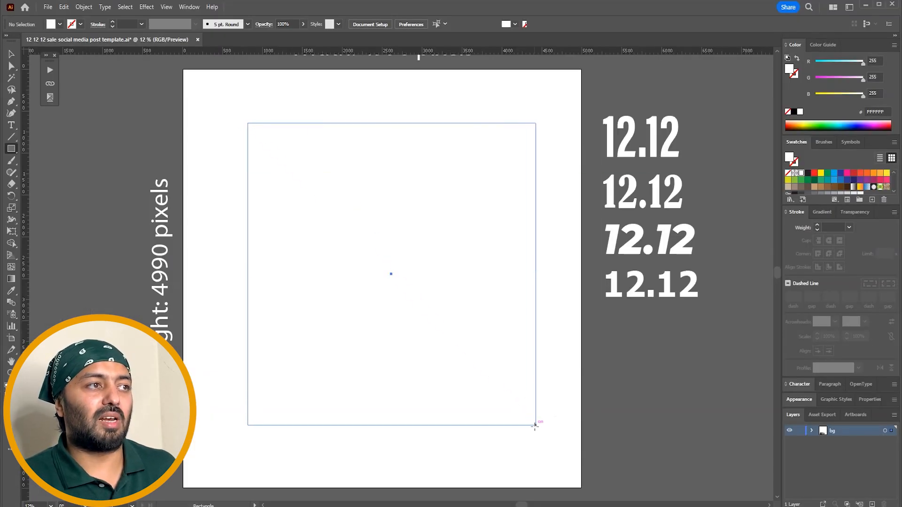
Set the square's width and height to 4990 px each
left_click(513, 24)
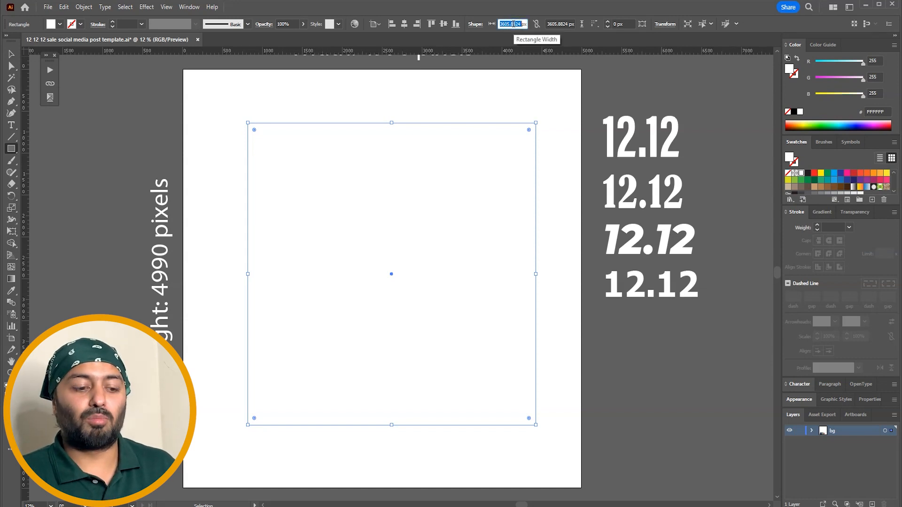
type("4990 px")
key("Tab")
type("49")
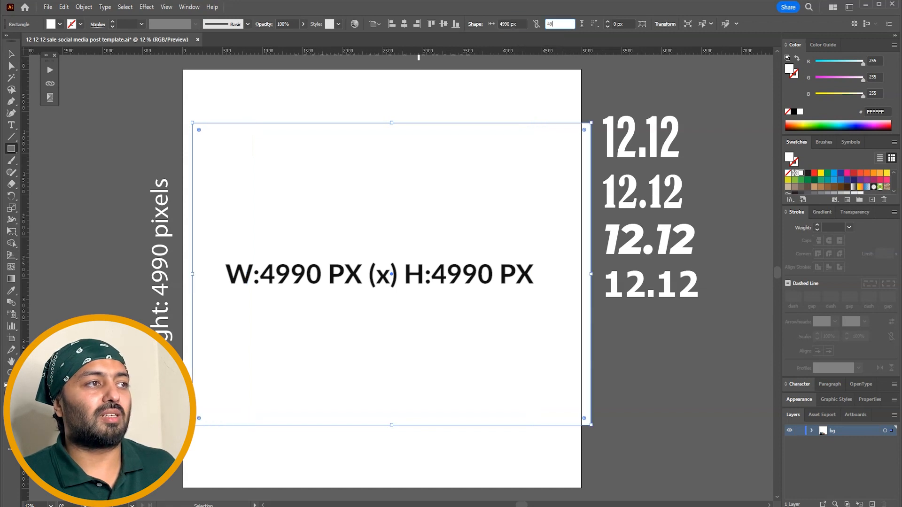
type("90")
key("Return")
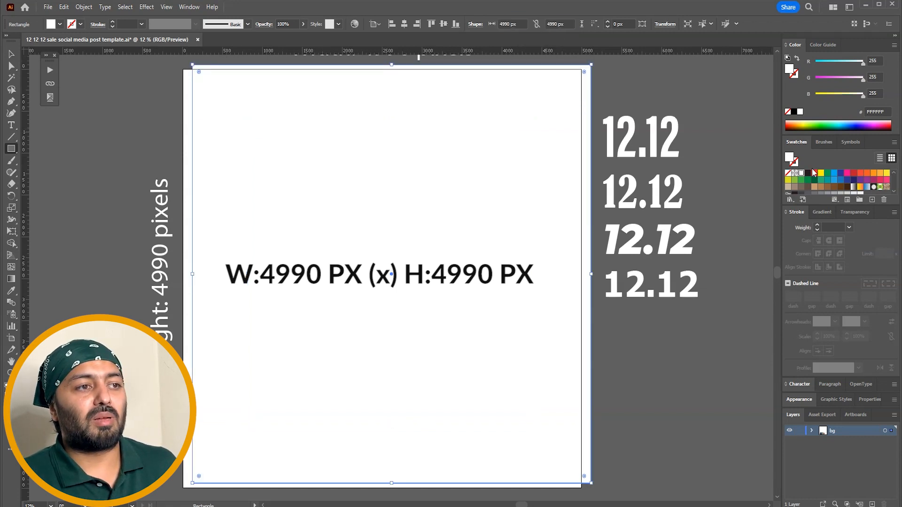
Fill the square with the dark blue swatch (RGB 46, 49, 146) and center it on the artboard both vertically and horizontally
left_click(840, 173)
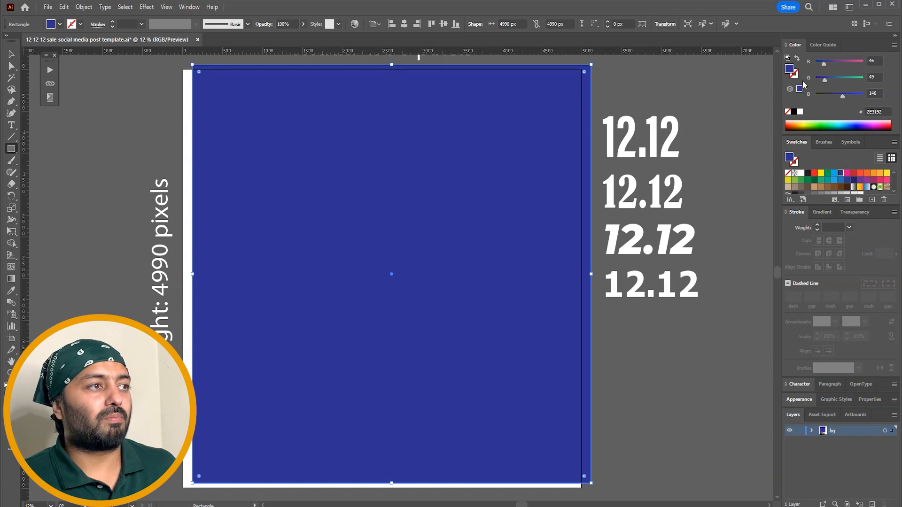
left_click(443, 24)
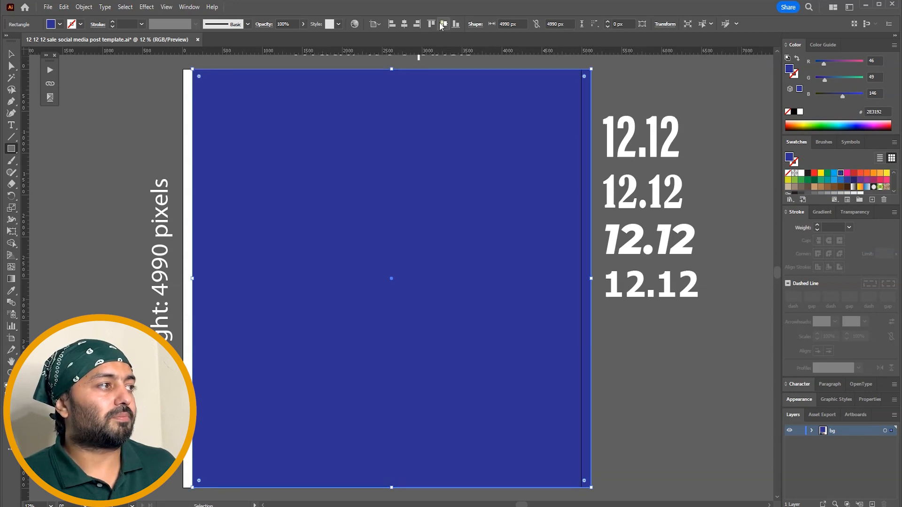
left_click(404, 24)
key("v")
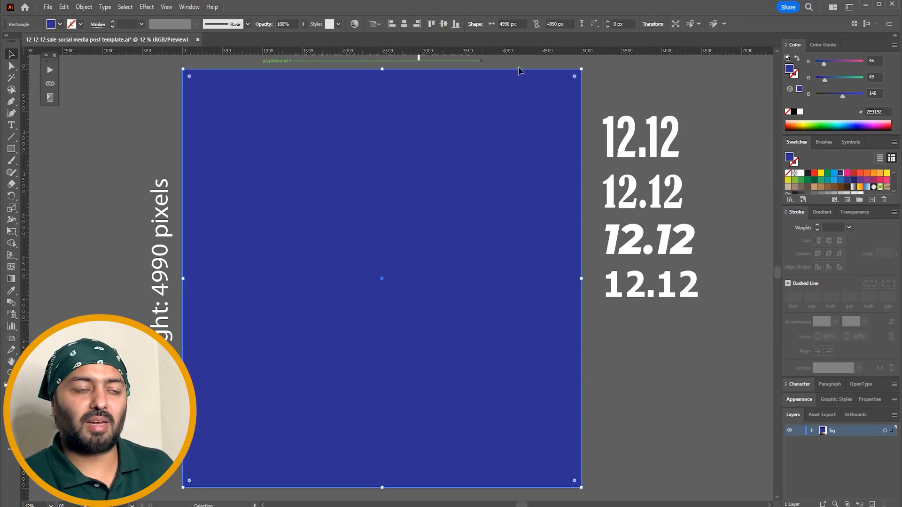
left_click(599, 81)
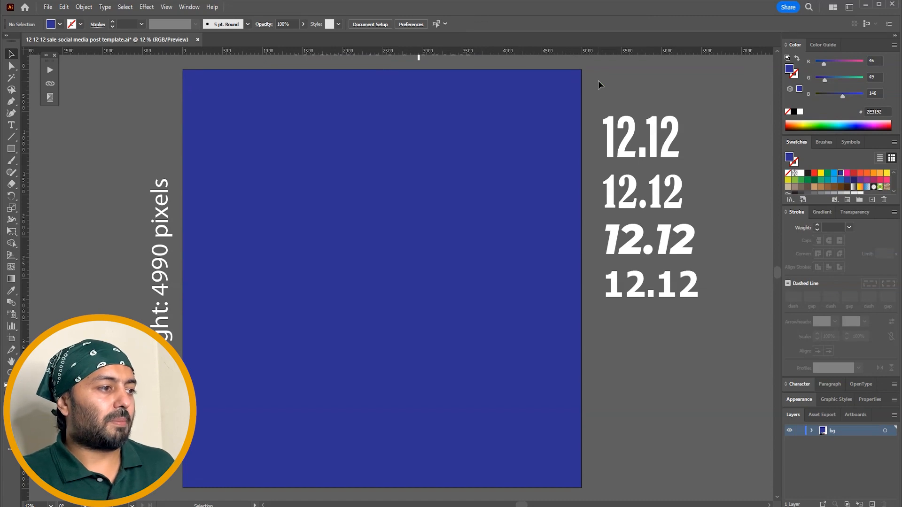
Apply a radial gradient to the background square and set its outer color stop to dark red 590000
left_click(547, 114)
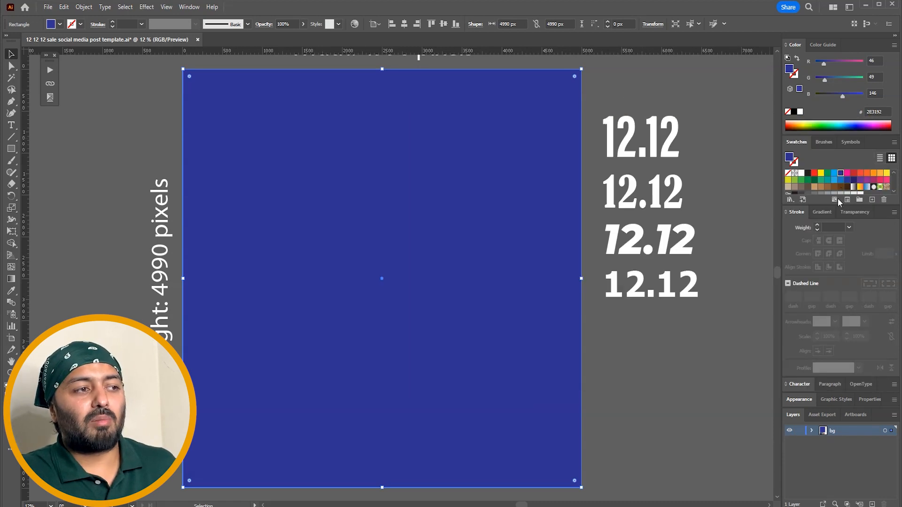
left_click(821, 214)
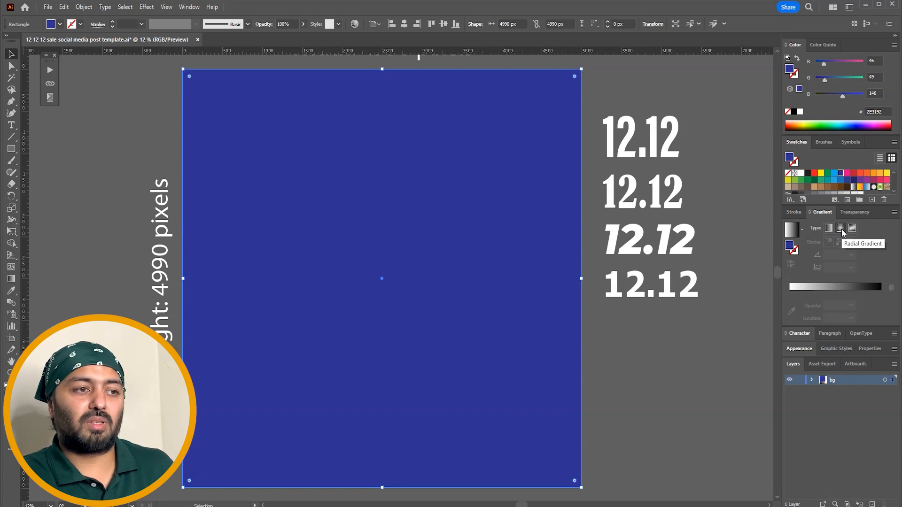
left_click(840, 228)
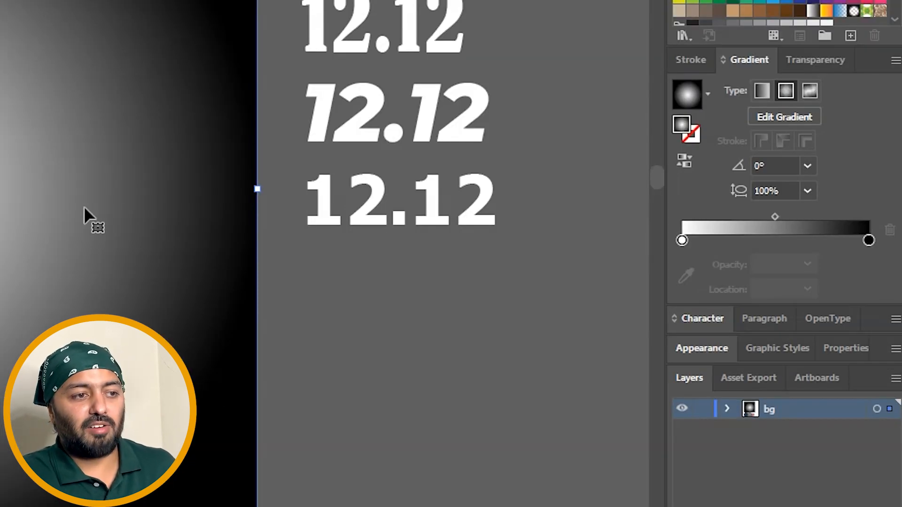
double_click(869, 240)
left_click_drag(749, 315, 746, 315)
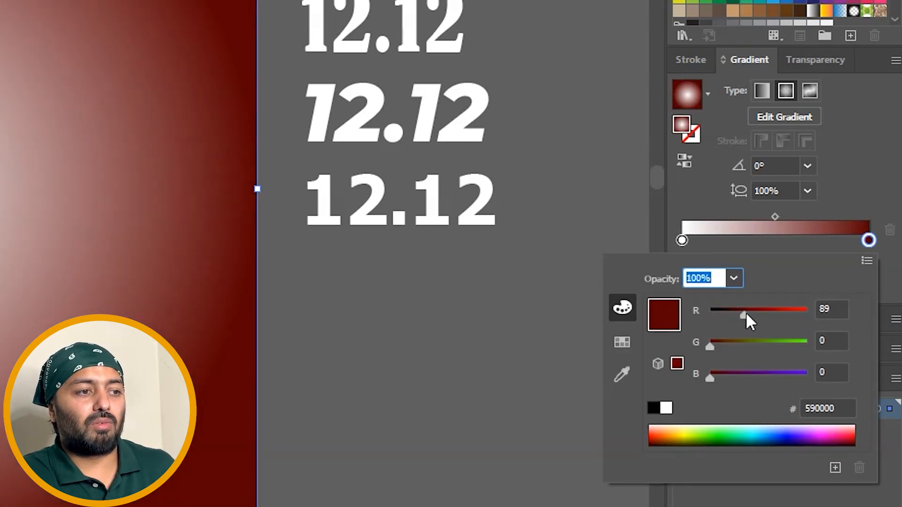
Set the radial gradient's inner color stop to red BE0000 and deselect the background square
left_click(681, 241)
double_click(680, 241)
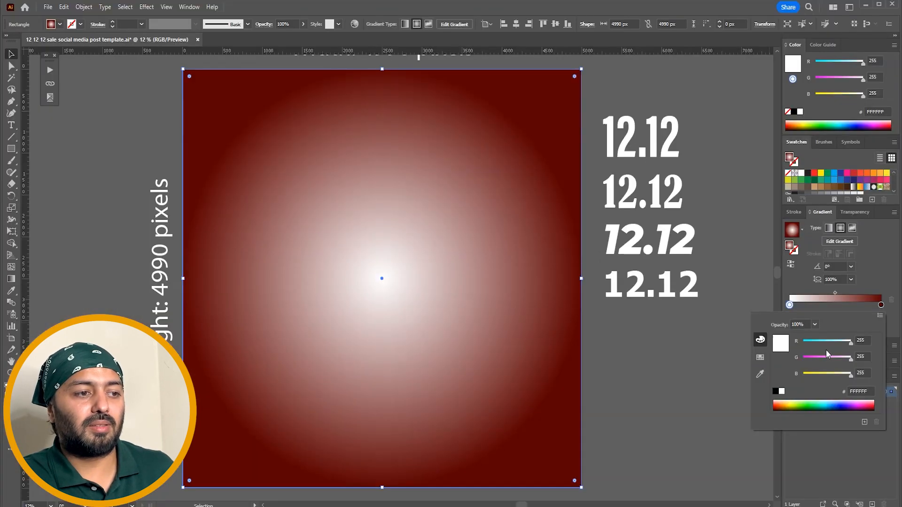
left_click_drag(838, 356, 760, 374)
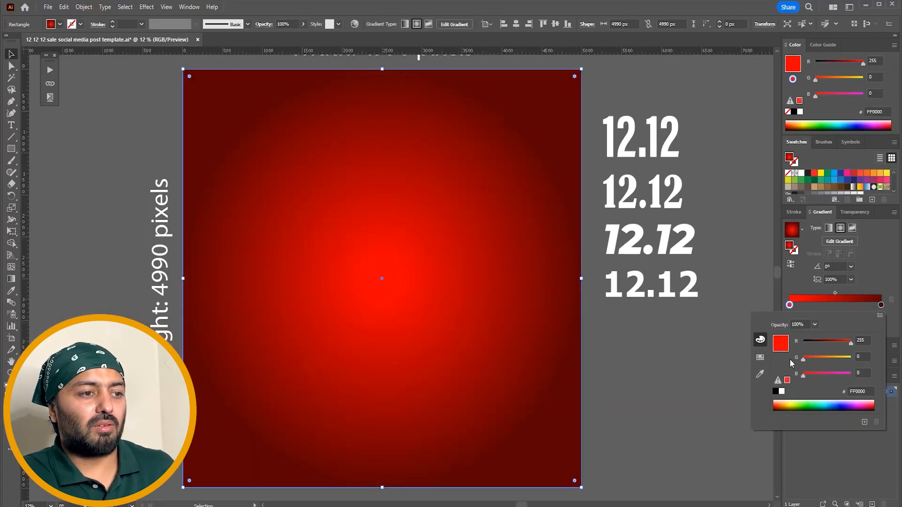
left_click_drag(849, 343, 840, 343)
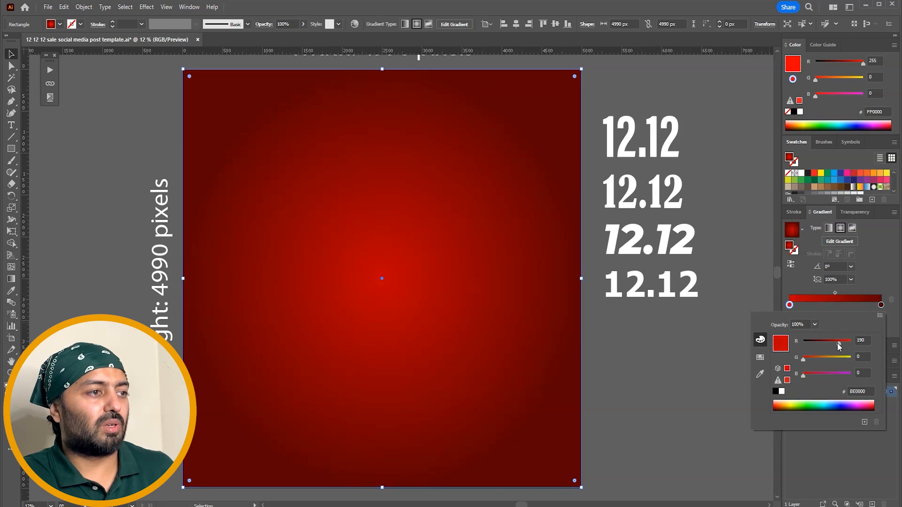
left_click(736, 192)
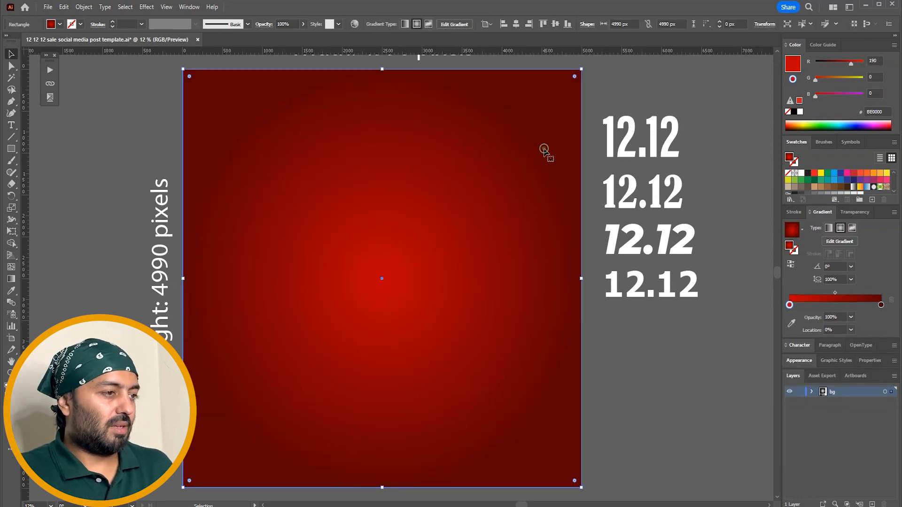
left_click(673, 263)
scroll(439, 403, "down", 3)
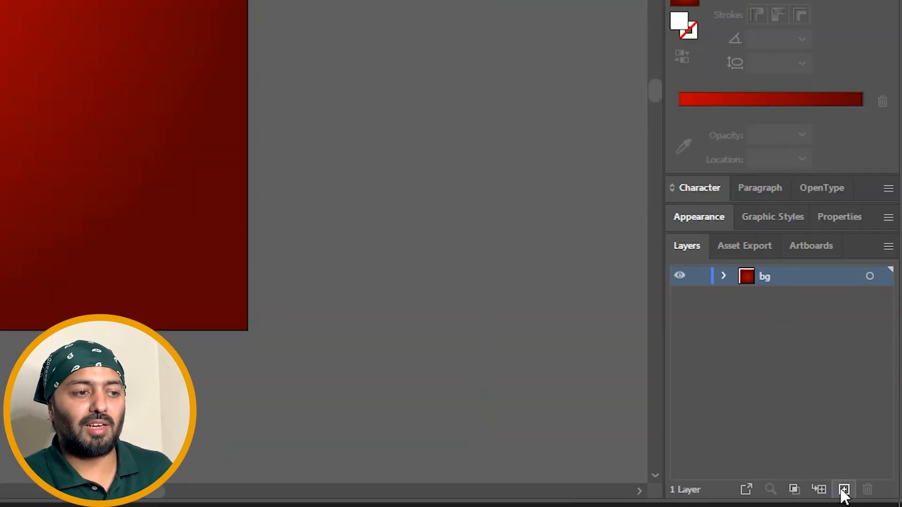
Move the texts and decorative graphics onto a new layer above bg, and lock the bg layer
left_click(843, 490)
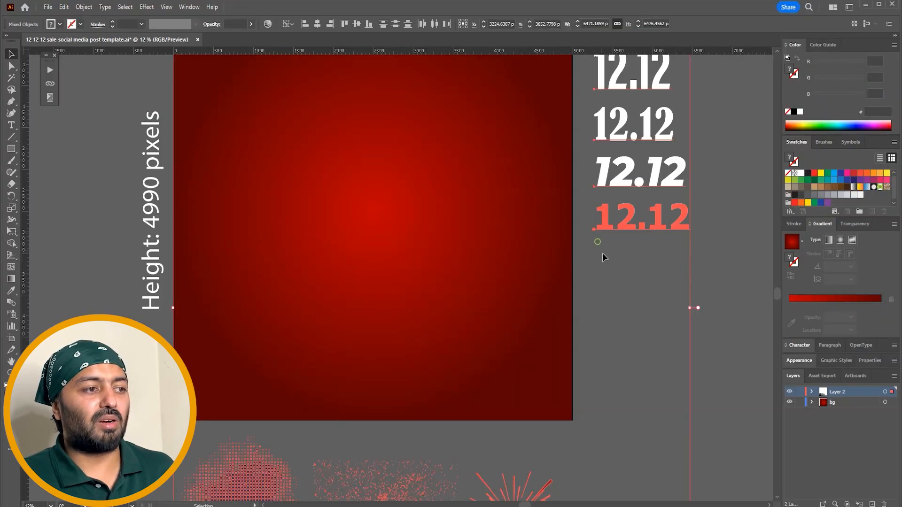
left_click_drag(602, 254, 642, 328)
left_click(679, 367)
left_click(800, 402)
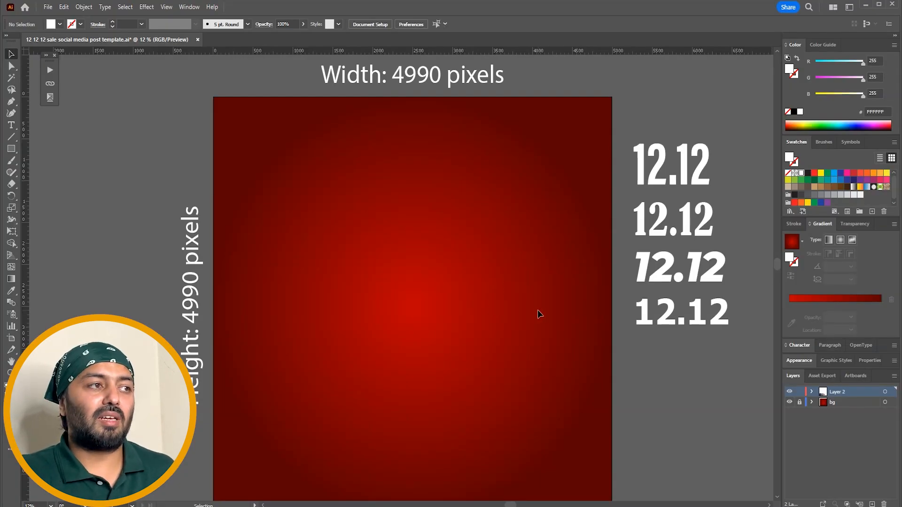
Move the firework burst from below the artboard onto it and center it both vertically and horizontally
left_click_drag(656, 352, 627, 319)
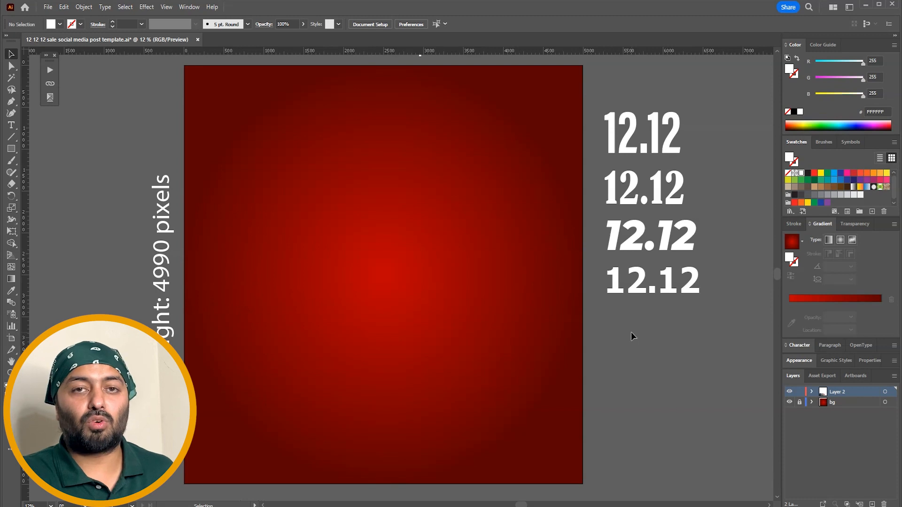
left_click_drag(626, 317, 647, 340)
left_click_drag(530, 358, 521, 286)
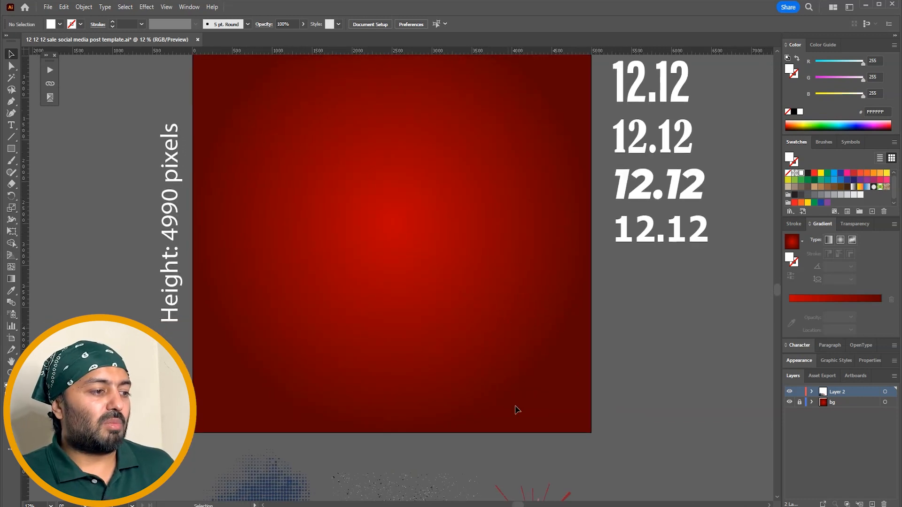
left_click_drag(549, 491, 413, 147)
left_click_drag(468, 81, 478, 139)
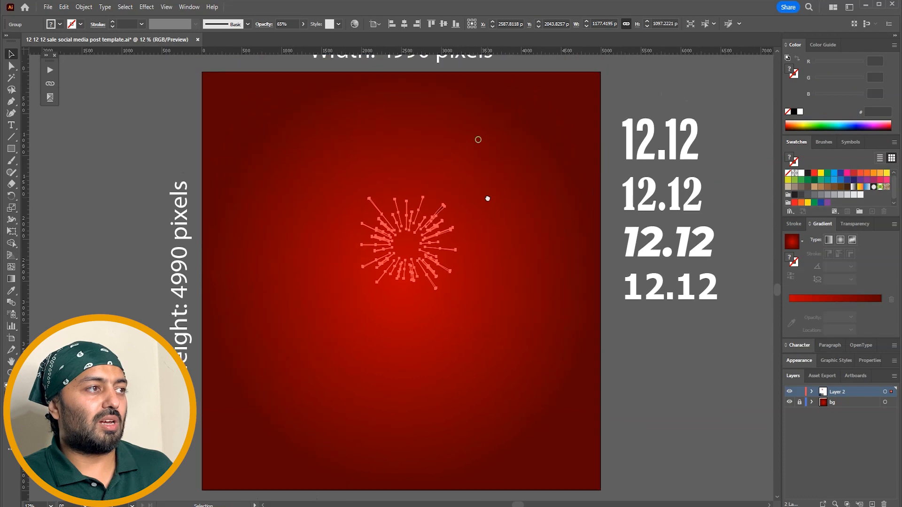
left_click(443, 24)
left_click(404, 24)
Enlarge the burst from its center until its outer rays extend beyond the background square, and deselect it
left_click_drag(449, 235, 699, 58)
left_click(597, 165)
left_click_drag(563, 265, 545, 86)
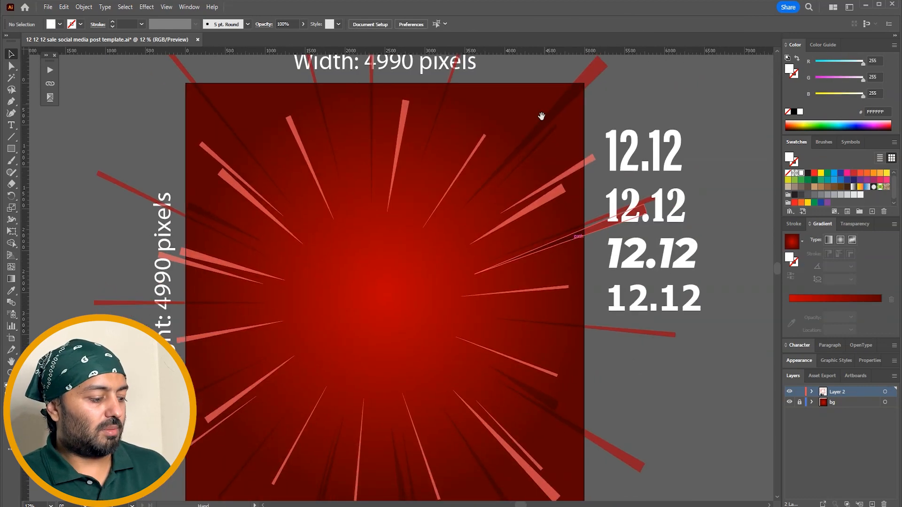
key("ctrl+minus")
left_click_drag(586, 337, 596, 339)
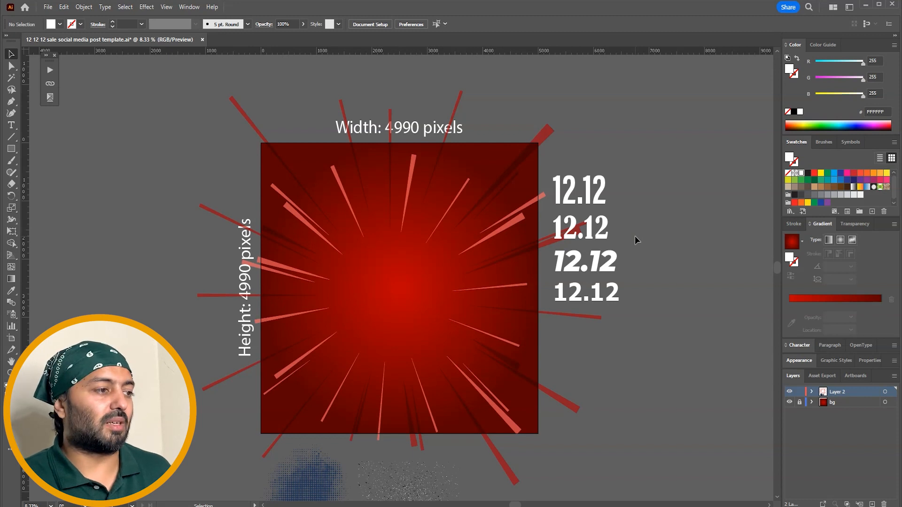
Move the splatter texture from below the artboard to the empty area beneath the 12.12 texts
left_click_drag(599, 334, 613, 307)
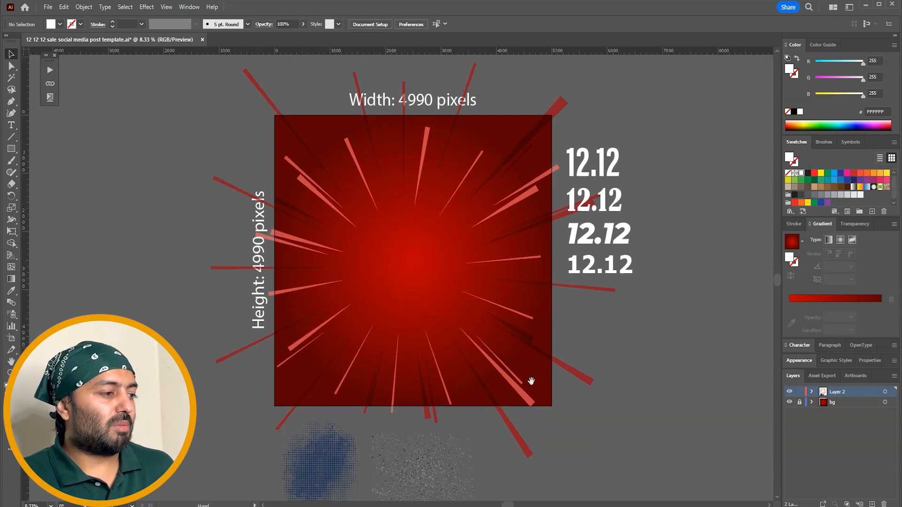
left_click(456, 449)
left_click_drag(433, 458, 373, 201)
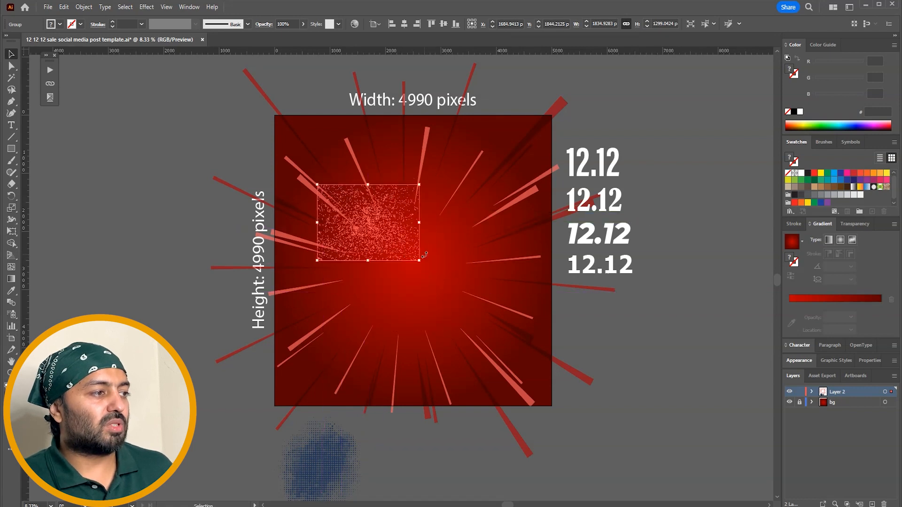
left_click_drag(403, 249, 667, 348)
Examine the splatter texture's particles and their colors up close
key("z")
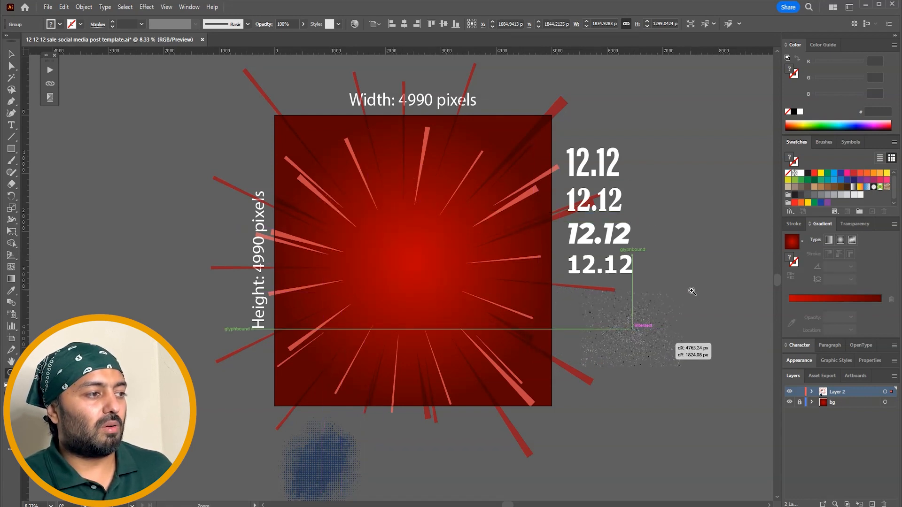
left_click(690, 290)
left_click_drag(443, 356, 526, 357)
key("v")
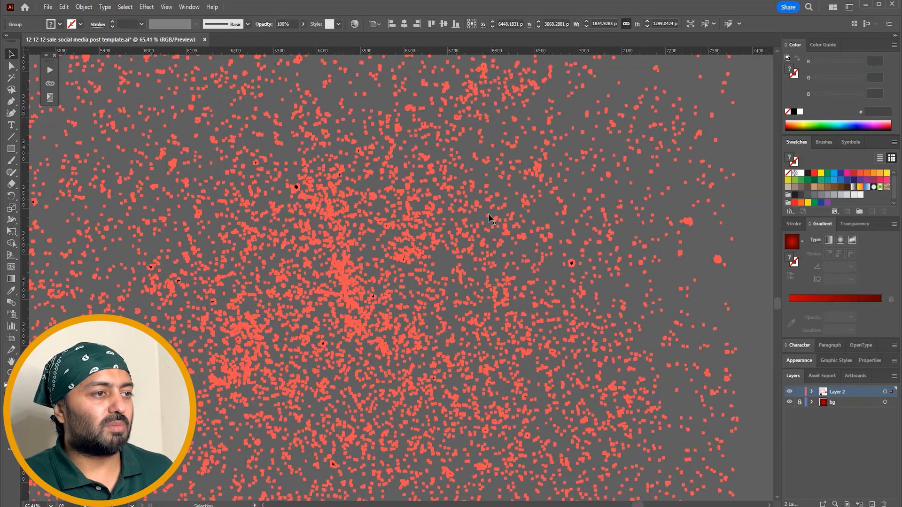
left_click(736, 202)
key("z")
left_click_drag(412, 351, 652, 210)
key("a")
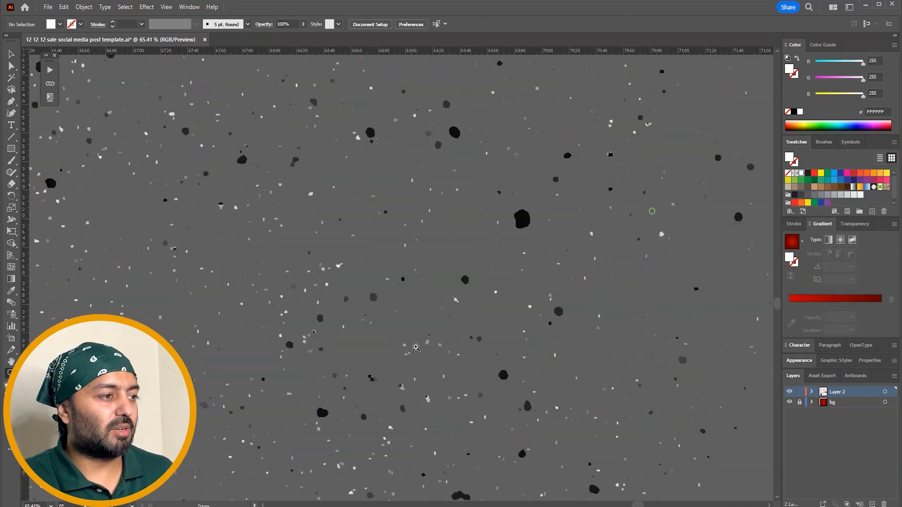
left_click_drag(512, 322, 512, 322)
key("ctrl+0")
key("v")
left_click(736, 164)
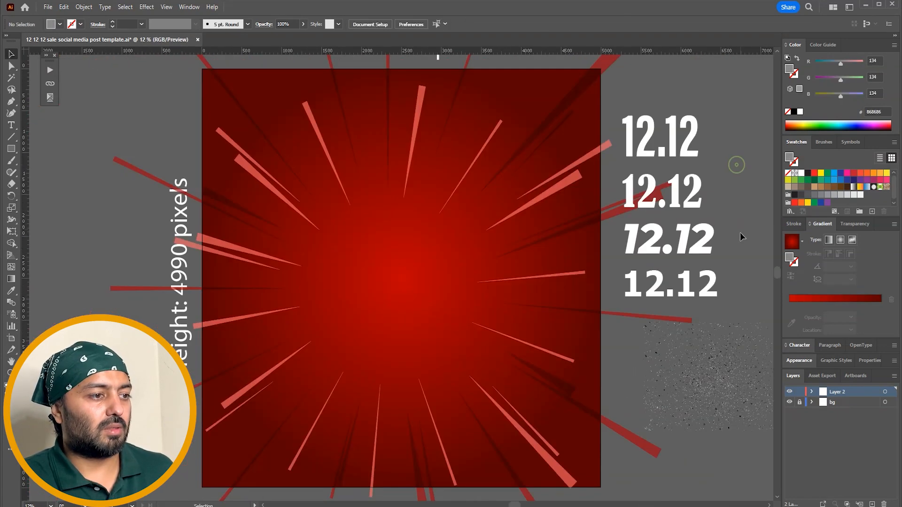
Fill the splatter texture with the red swatch ED1C24 and deselect it
key("space")
left_click_drag(742, 237, 679, 180)
left_click_drag(742, 309, 688, 348)
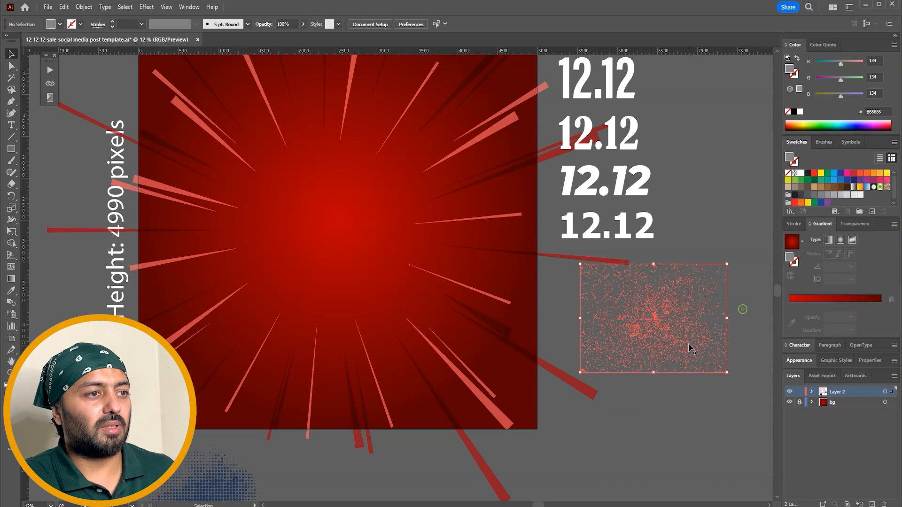
left_click(816, 177)
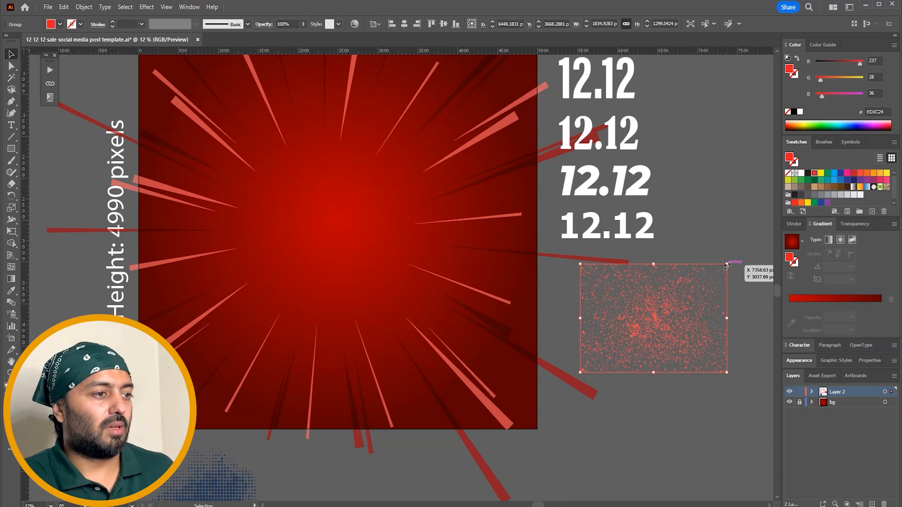
left_click(697, 230)
Enlarge the splatter over the background square to about 6435 by 4556 px and center it horizontally
left_click_drag(675, 303, 228, 90)
left_click_drag(283, 158, 765, 451)
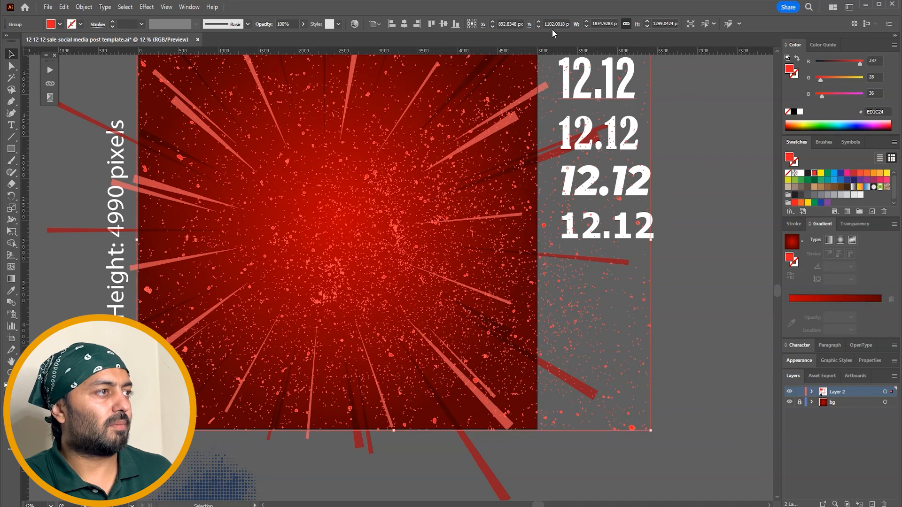
left_click(686, 127)
left_click_drag(689, 131, 700, 178)
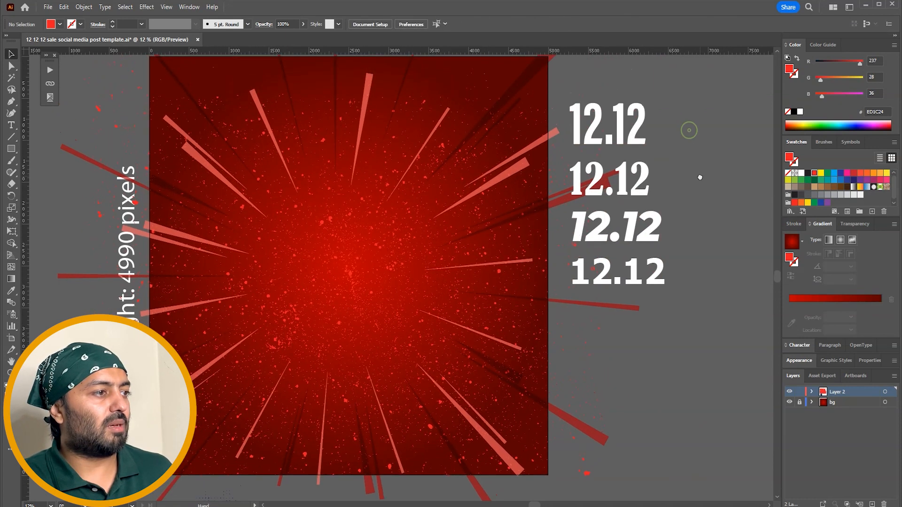
Scale the splatter up to about 7074 by 5008 px, aligning its upper edge with the background square's
left_click(478, 212)
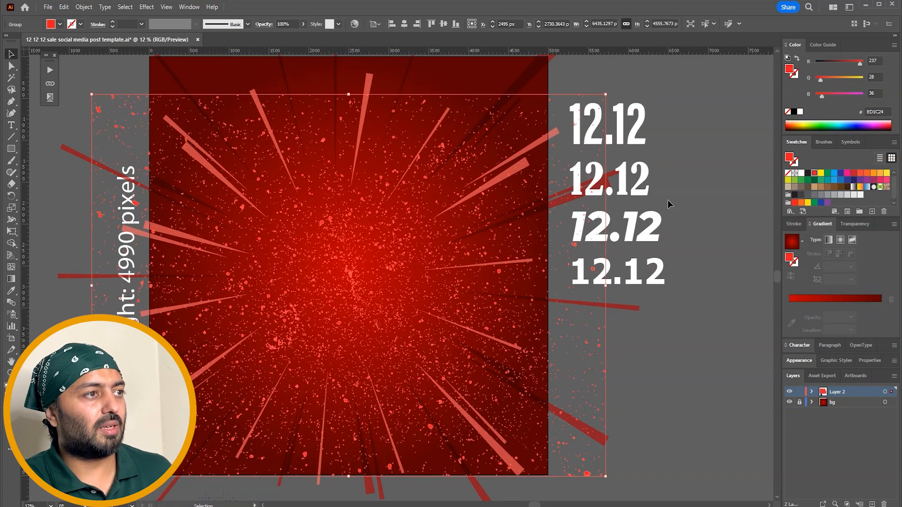
left_click_drag(439, 100, 443, 117)
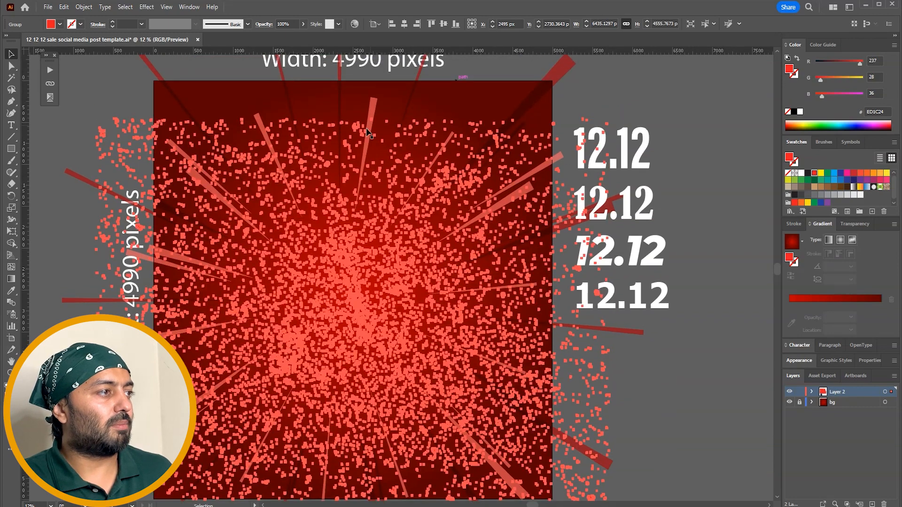
left_click_drag(355, 115, 358, 81)
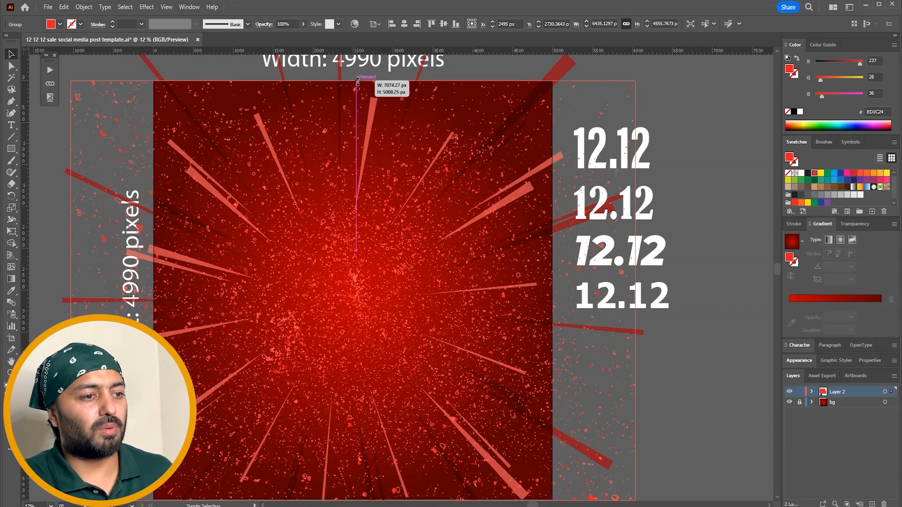
Set the splatter's opacity to 50% and deselect it
left_click(854, 224)
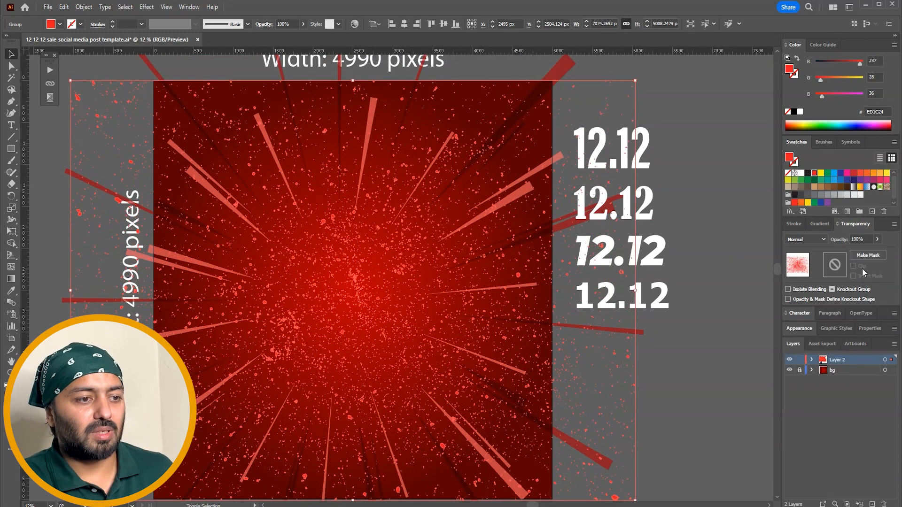
left_click(839, 239)
type("50")
key("Return")
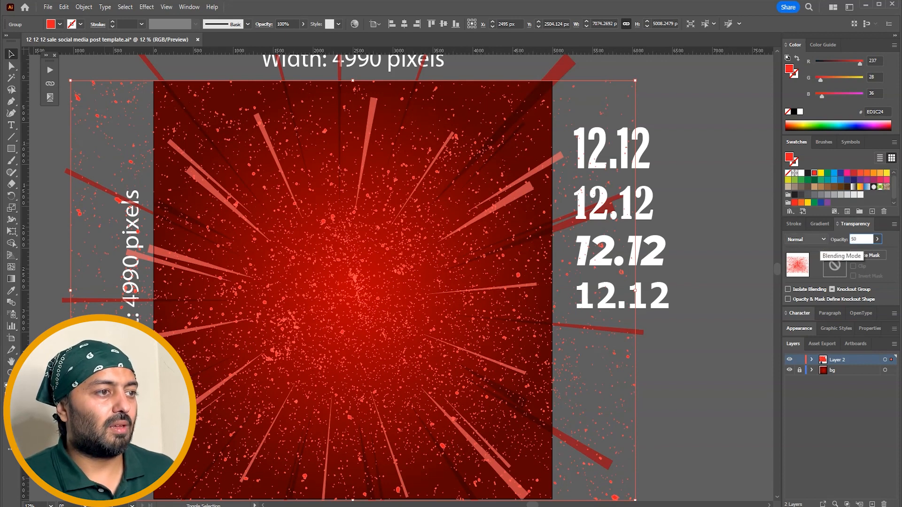
left_click(708, 201)
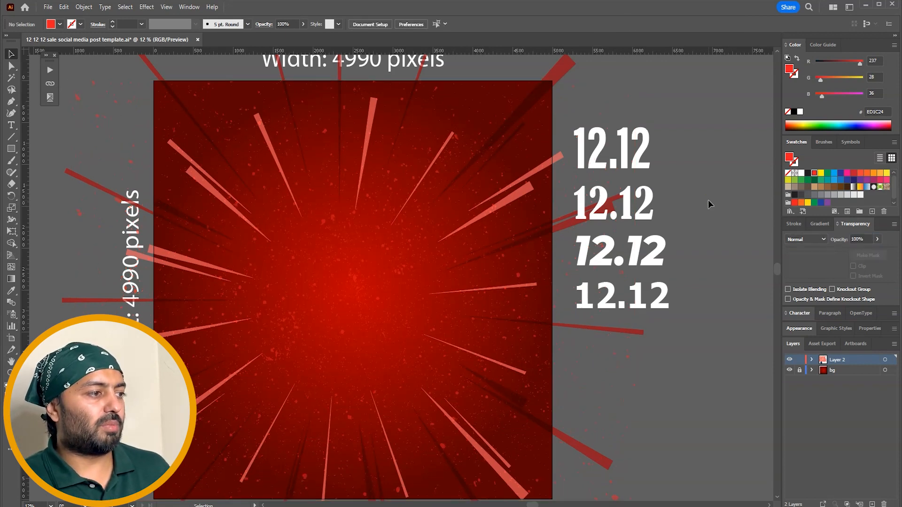
Set the splatter's opacity to 35% and deselect it
left_click(517, 272)
left_click(857, 239)
type("35")
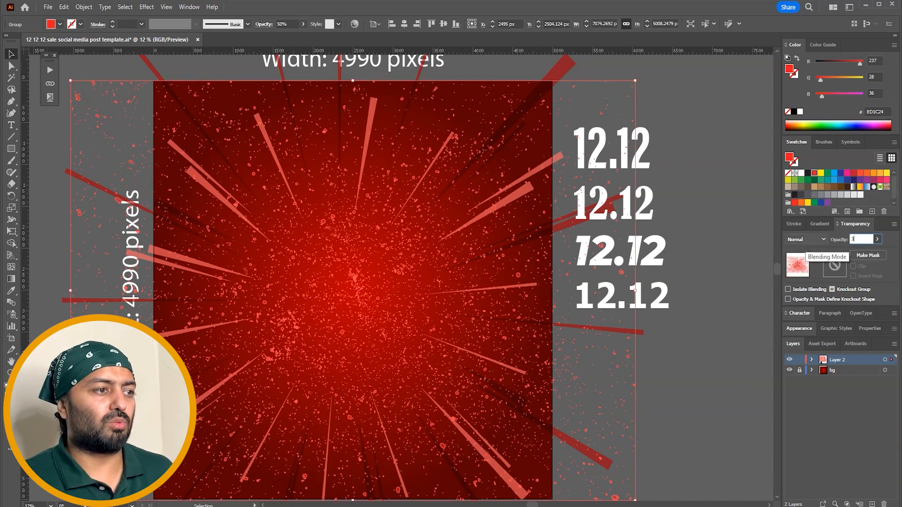
left_click(741, 242)
Place the blue halftone circle over the artboard's upper-left corner and enlarge it to about 4215 by 4323 px
key("ctrl+minus")
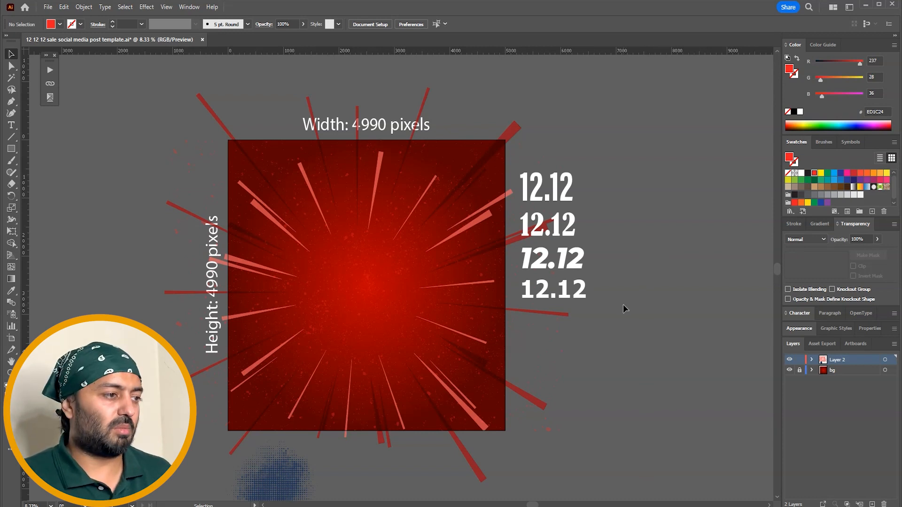
left_click_drag(618, 338, 621, 329)
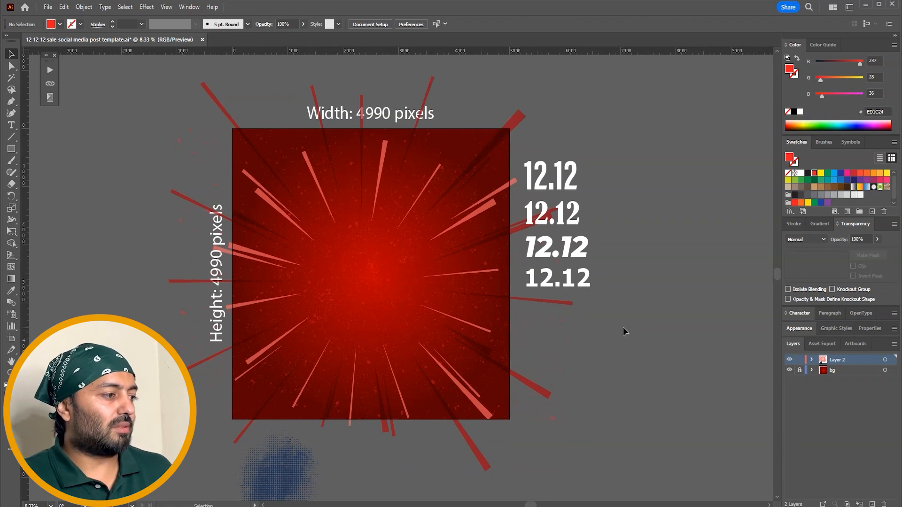
left_click_drag(275, 462, 235, 132)
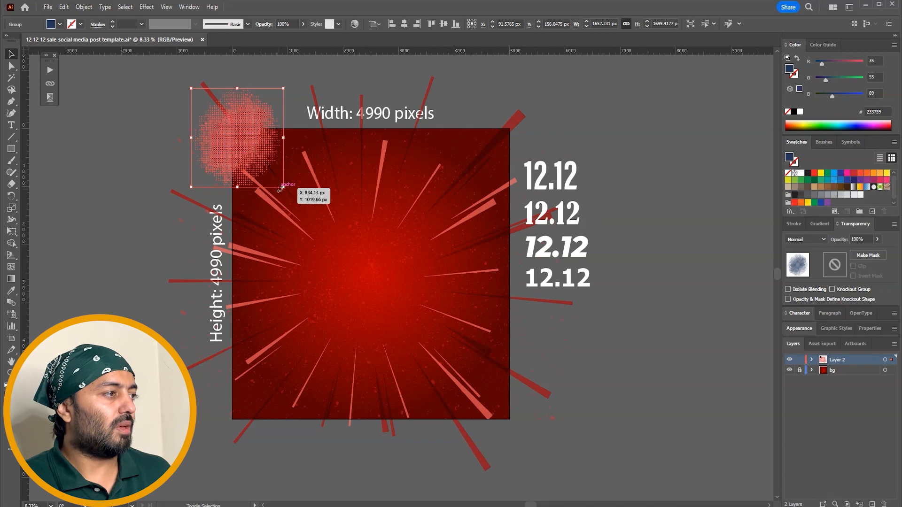
left_click_drag(284, 187, 437, 358)
left_click_drag(346, 243, 288, 180)
Fill the halftone circle with red and darken it by lowering its red value to 184
left_click(814, 173)
left_click(728, 149)
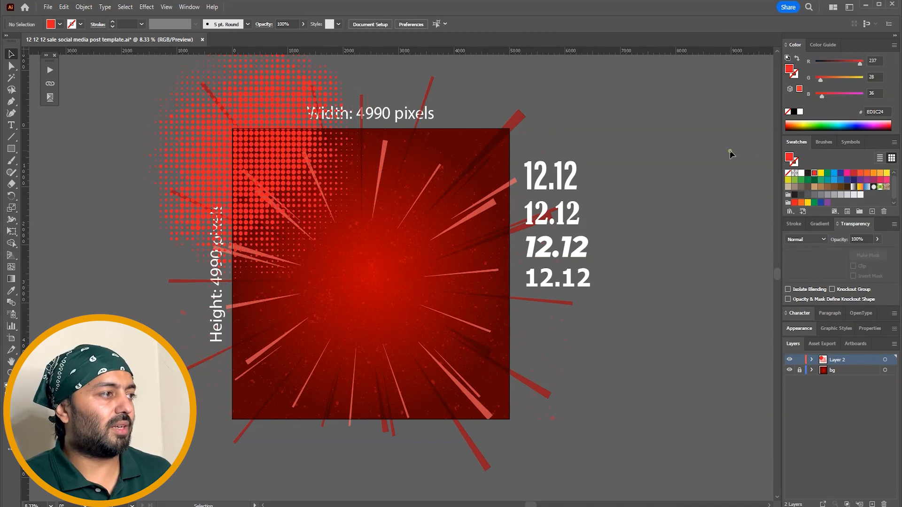
left_click(297, 158)
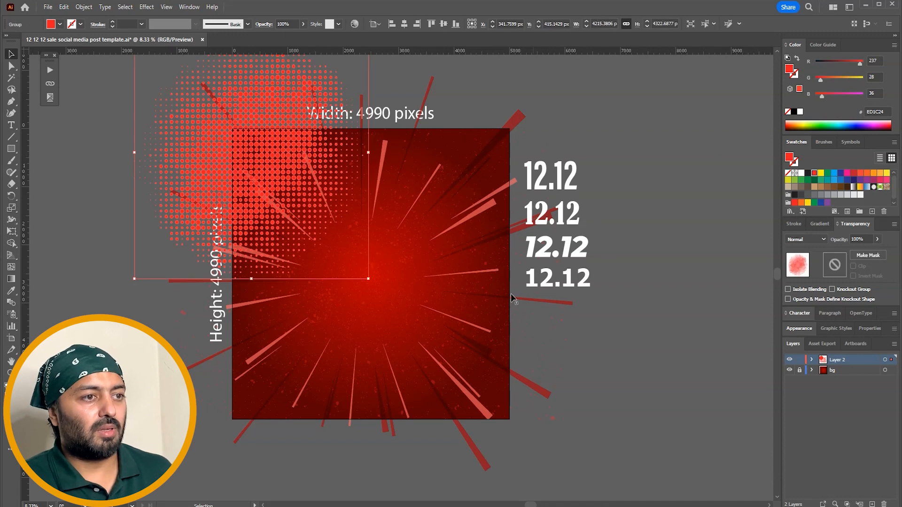
left_click_drag(859, 63, 848, 63)
left_click(611, 107)
Duplicate the halftone circle to the artboard's lower-right corner and lower the copy's red value to 152
left_click_drag(287, 141, 548, 345)
left_click(845, 62)
Try a white fill on the lower-right halftone copy, and undo it
left_click(800, 112)
left_click(722, 154)
key("ctrl+z")
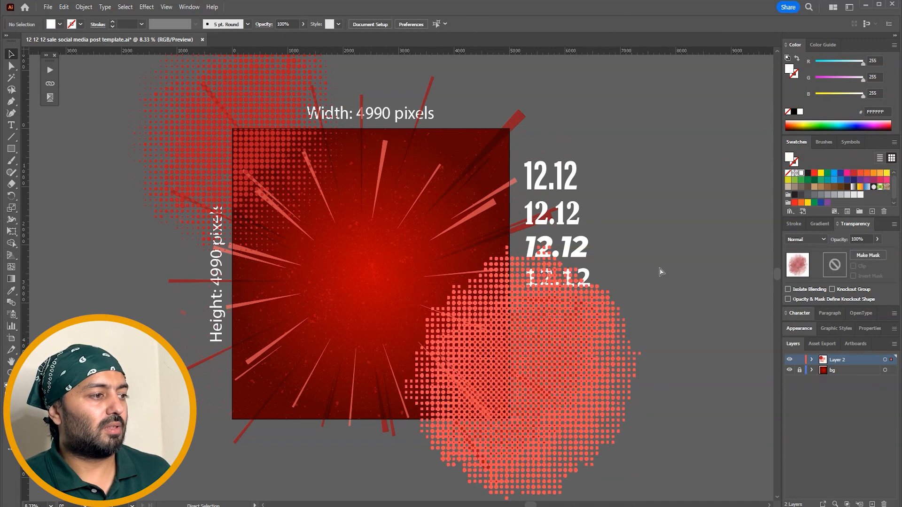
key("ctrl+z")
Match the upper-left halftone's fill to the lower-right copy's darker red 981C24 with the Eyedropper
left_click(266, 141)
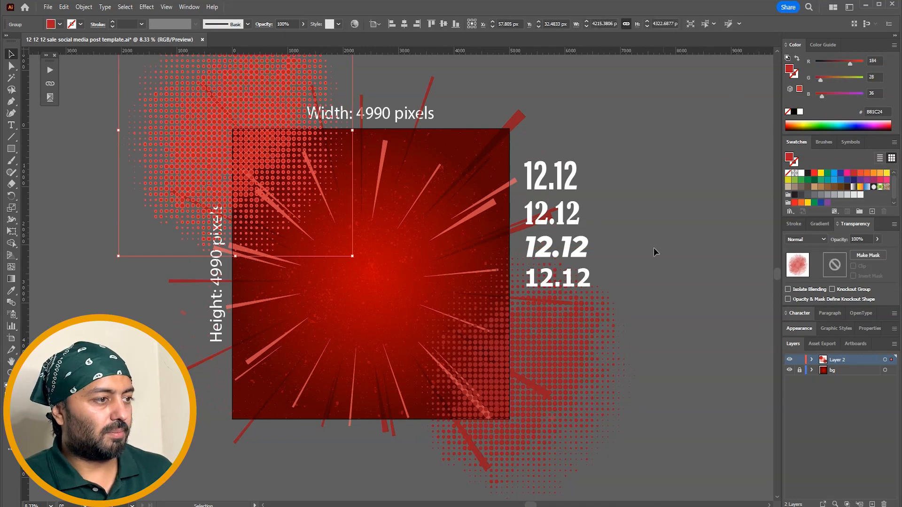
key("i")
left_click(556, 315)
key("v")
key("ctrl+z")
left_click(642, 247)
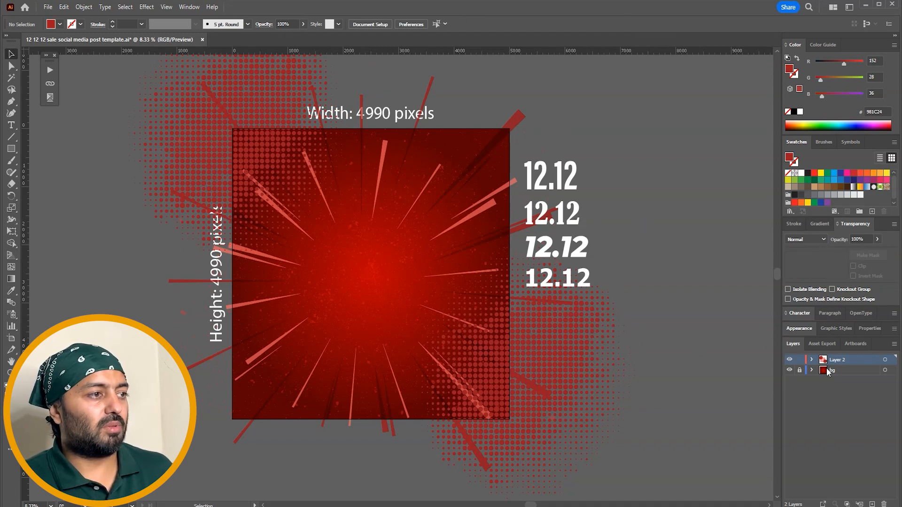
Create a layer named text above Layer 2 and move the four 12.12 text objects onto it
left_click(572, 166)
left_click(572, 211, "shift")
left_click(578, 247, "shift")
left_click(577, 276, "shift")
left_click(739, 338)
left_click(872, 503)
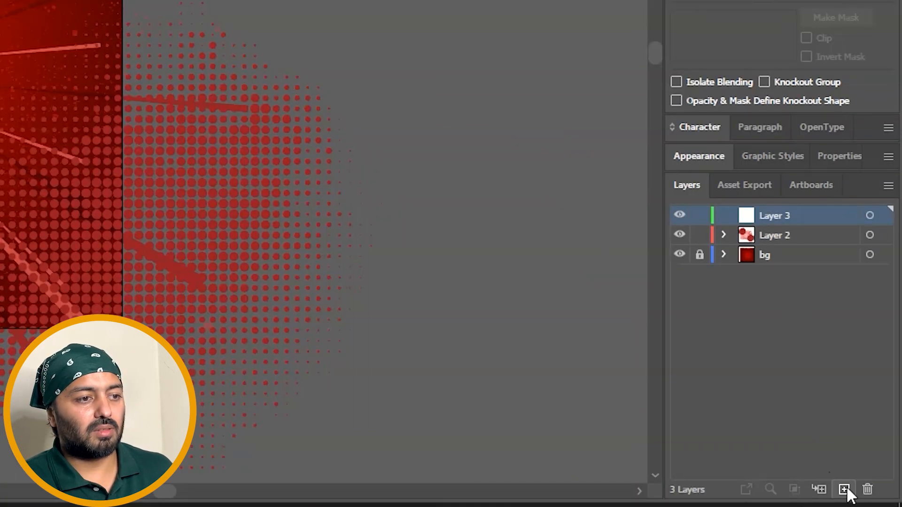
double_click(774, 216)
type("text")
key("Return")
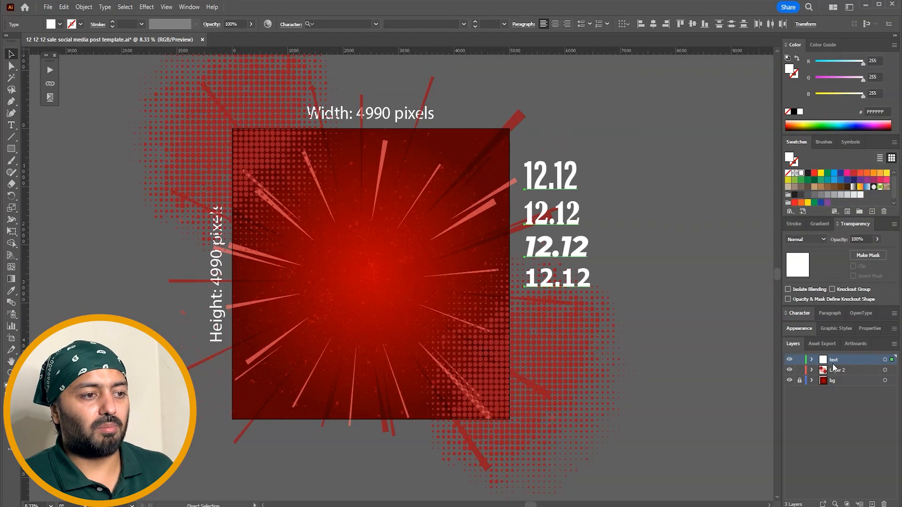
Lock Layer 2 and deselect the 12.12 texts
left_click(736, 277)
left_click(580, 282)
left_click(667, 250)
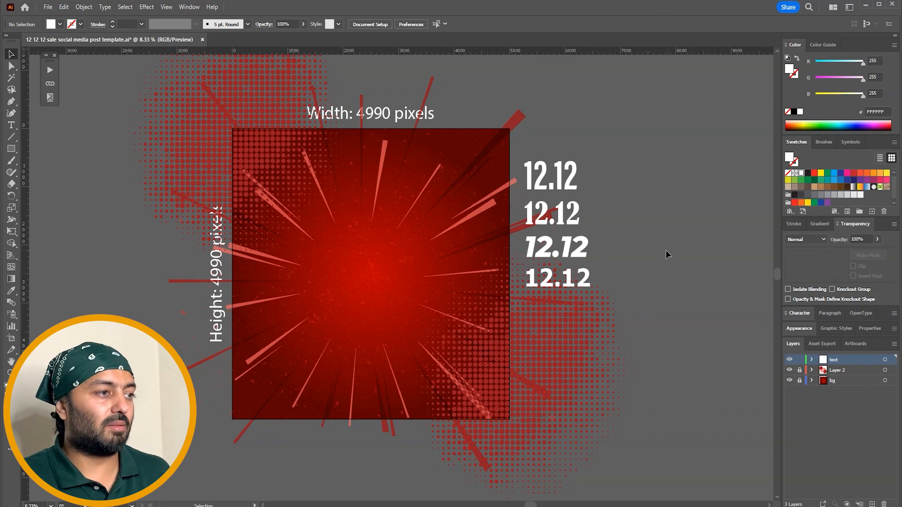
Move the Montserrat ExtraBold Italic 12.12 text onto the upper middle of the artboard and enlarge it to about 1226 pt
left_click_drag(615, 221, 630, 220)
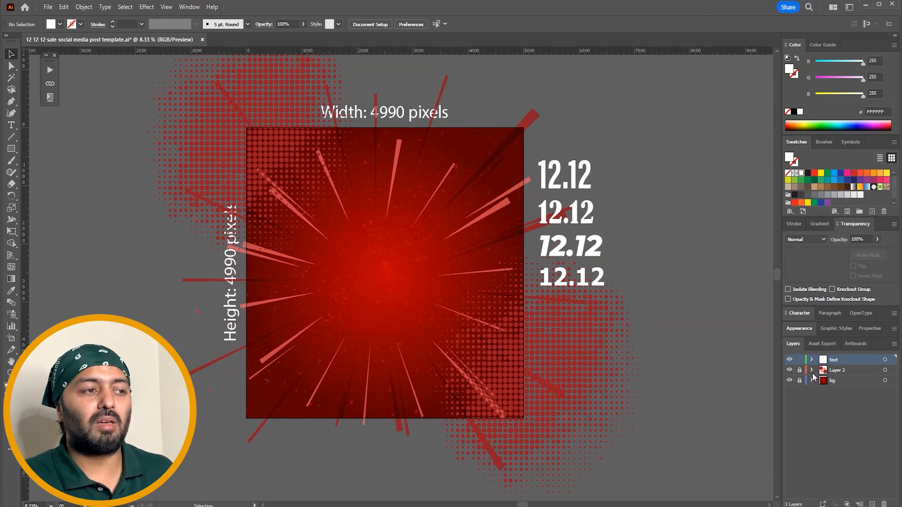
left_click_drag(638, 209, 648, 207)
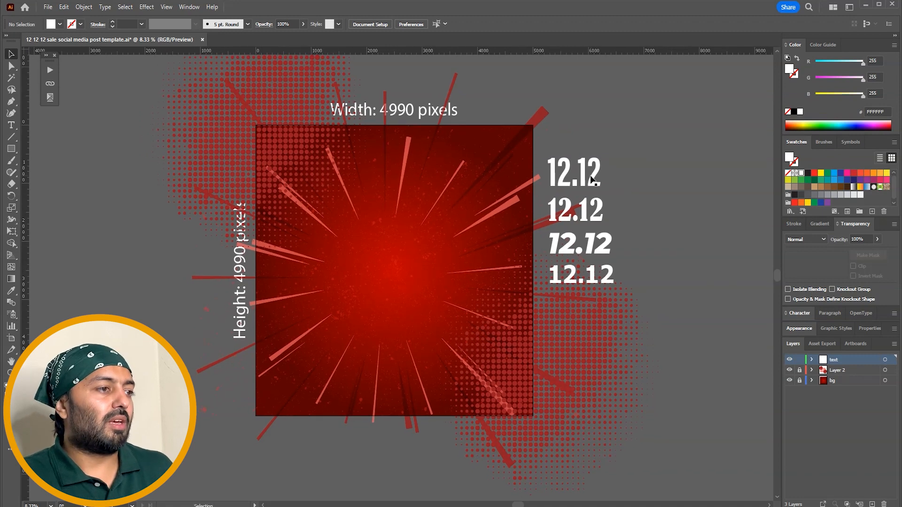
left_click_drag(596, 247, 473, 216)
left_click_drag(433, 254, 438, 217)
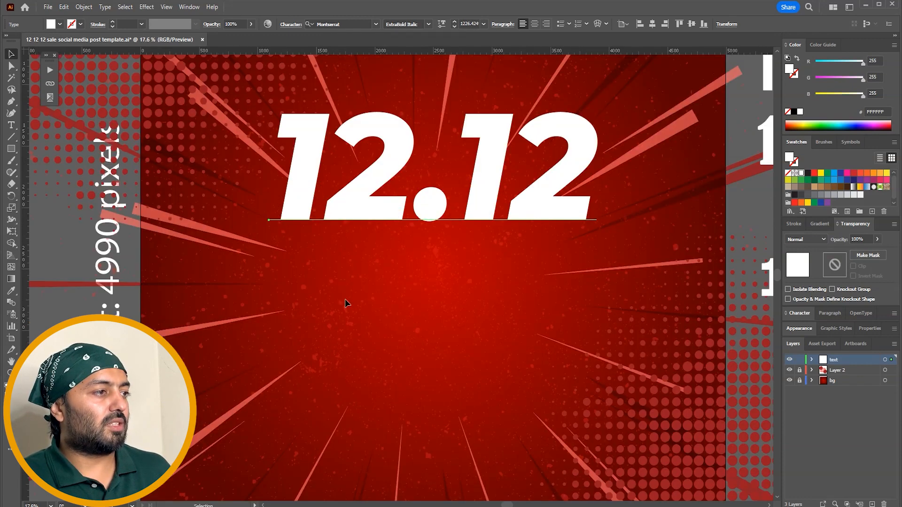
scroll(352, 291, "up", 3)
Duplicate the large 12.12 text directly below itself and replace the copy's wording with "biggest sale"
left_click_drag(449, 203, 429, 323)
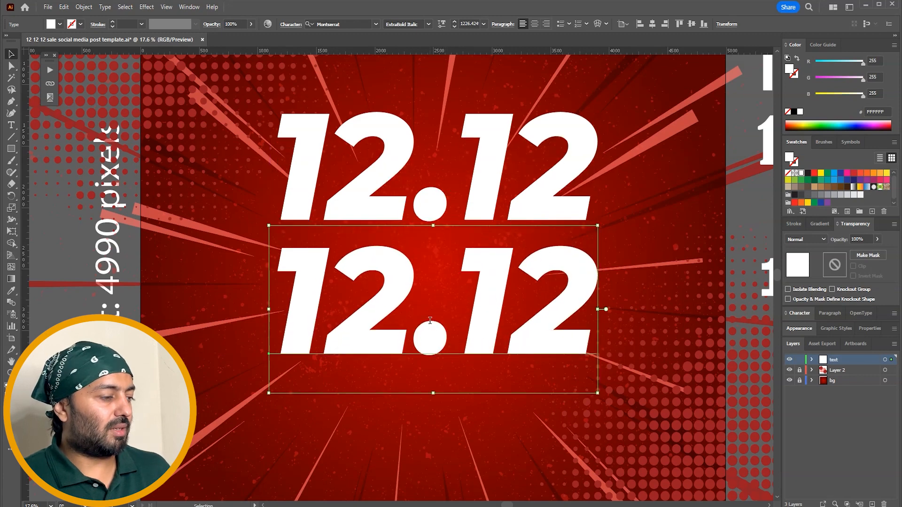
double_click(430, 321)
key("ctrl+a")
type("bigges")
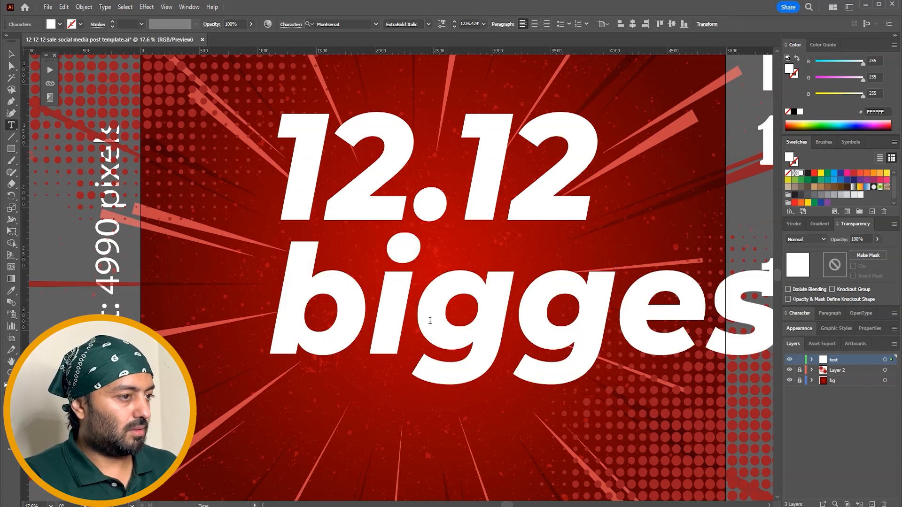
key("Escape")
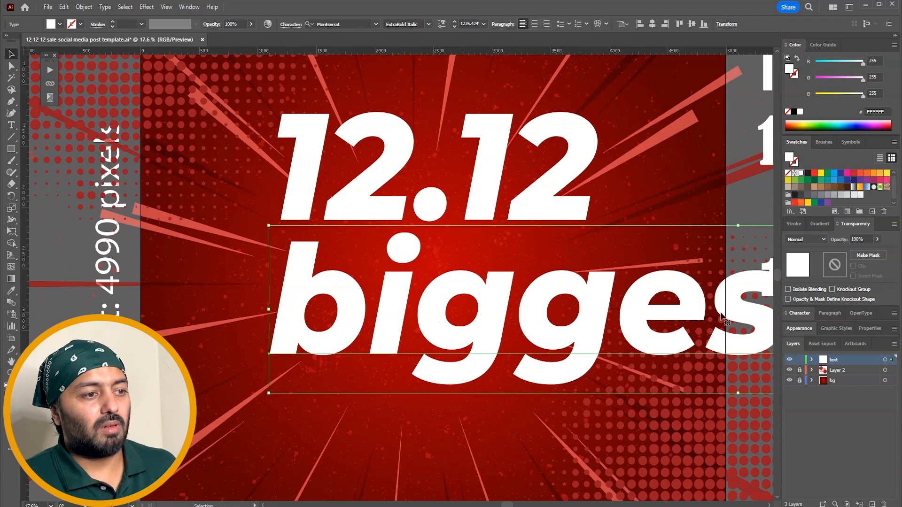
Set the biggest sale text in all caps, scale it down to about 542 pt, and place it centred beneath 12.12
left_click(790, 314)
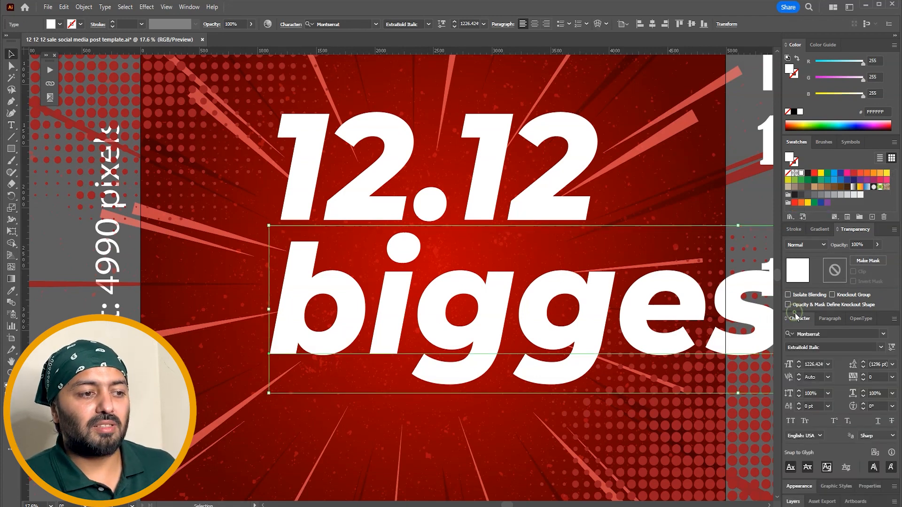
left_click(791, 423)
left_click_drag(617, 293, 441, 286)
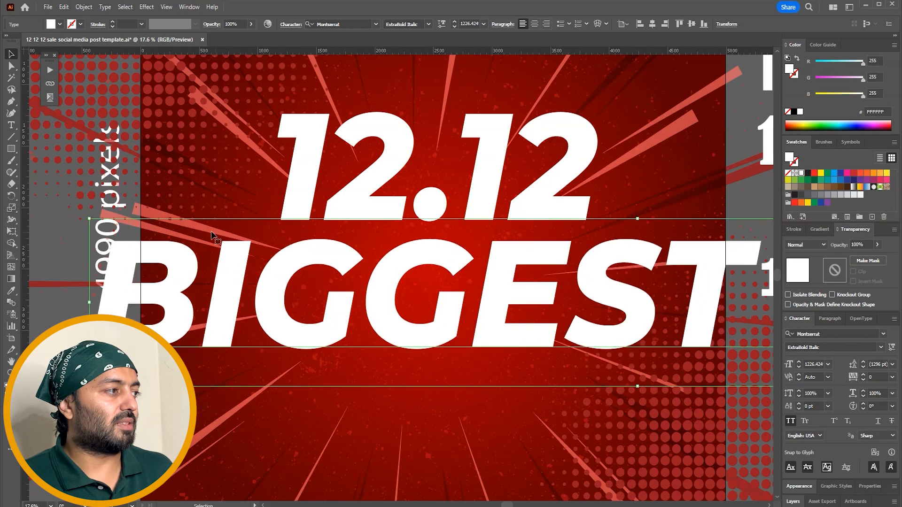
left_click_drag(88, 217, 410, 214)
left_click_drag(519, 281, 314, 247)
left_click_drag(657, 244, 683, 239)
left_click_drag(520, 196, 519, 204)
Try rotating the 12.12 and BIGGEST SALE texts together counterclockwise, and undo it
left_click(638, 267, "shift")
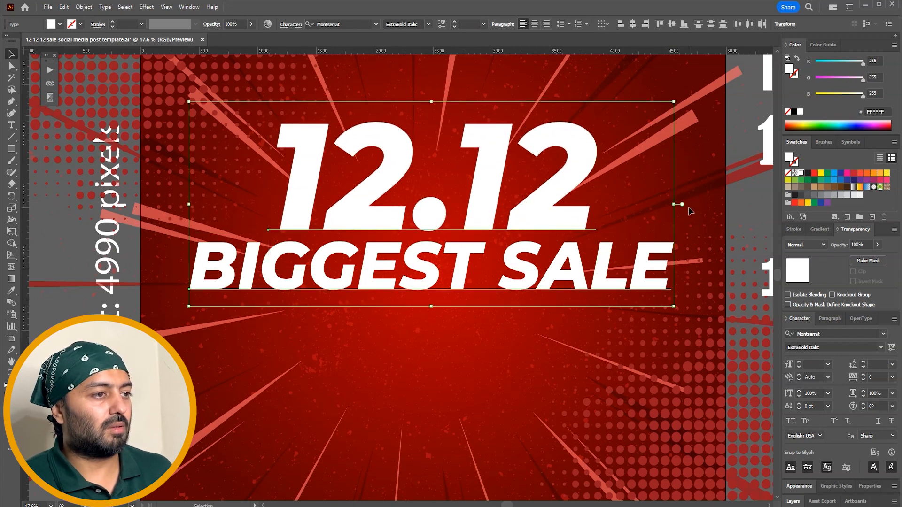
left_click_drag(678, 203, 680, 174)
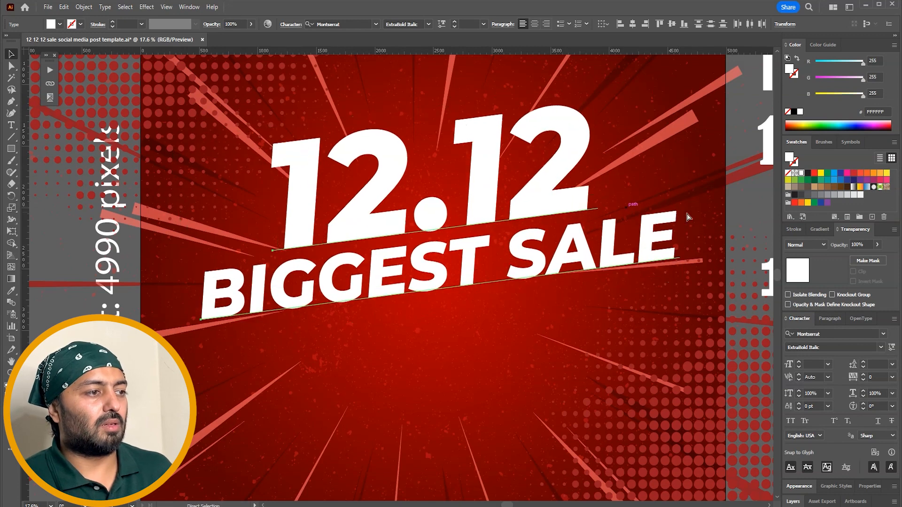
key("ctrl+z")
left_click(733, 204)
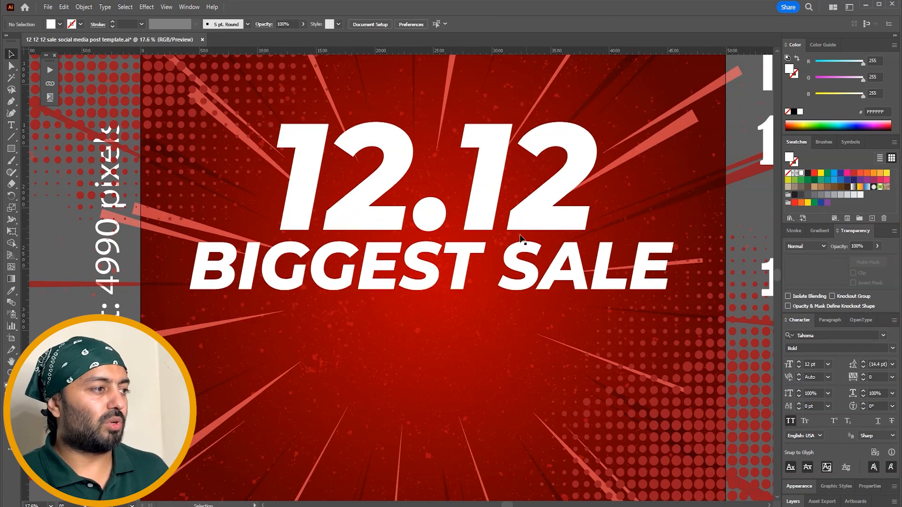
Nudge the BIGGEST SALE text slightly lower and delete the word SALE from it
left_click_drag(450, 270, 451, 277)
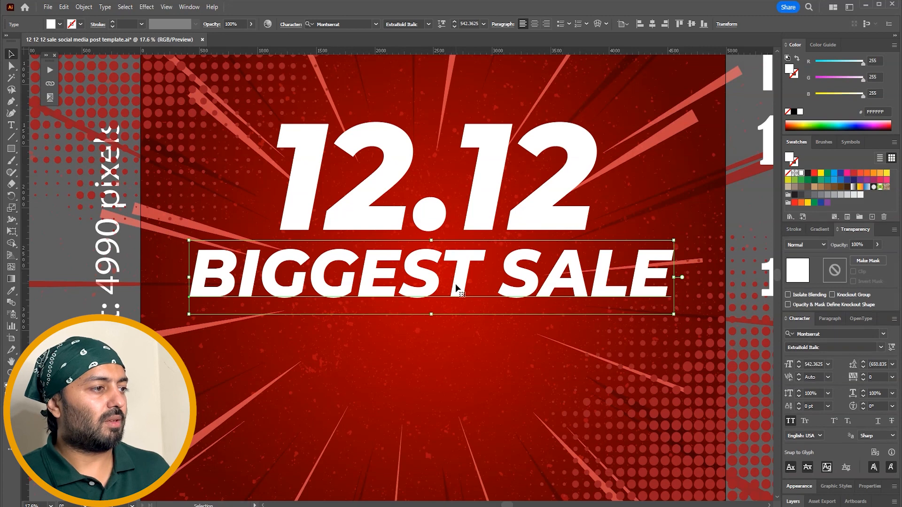
double_click(491, 272)
double_click(485, 270)
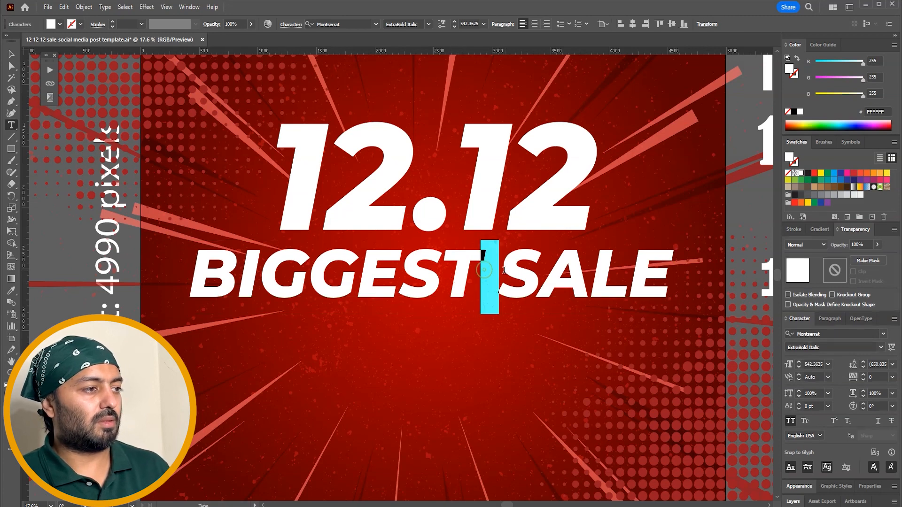
key("Delete")
key("Delete")
key("Delete")
key("Delete")
key("Delete")
key("Escape")
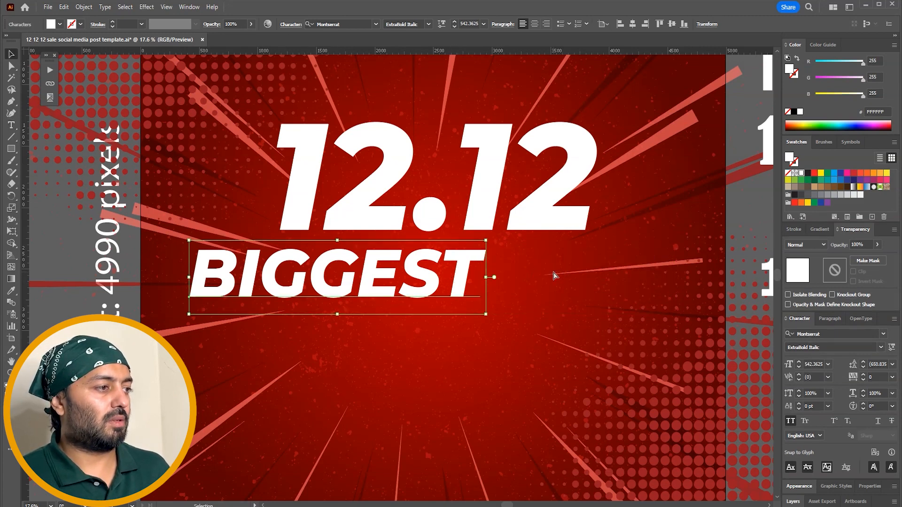
Duplicate the BIGGEST text directly below itself and change the copy's wording to SALE
left_click_drag(463, 282, 463, 336, "alt")
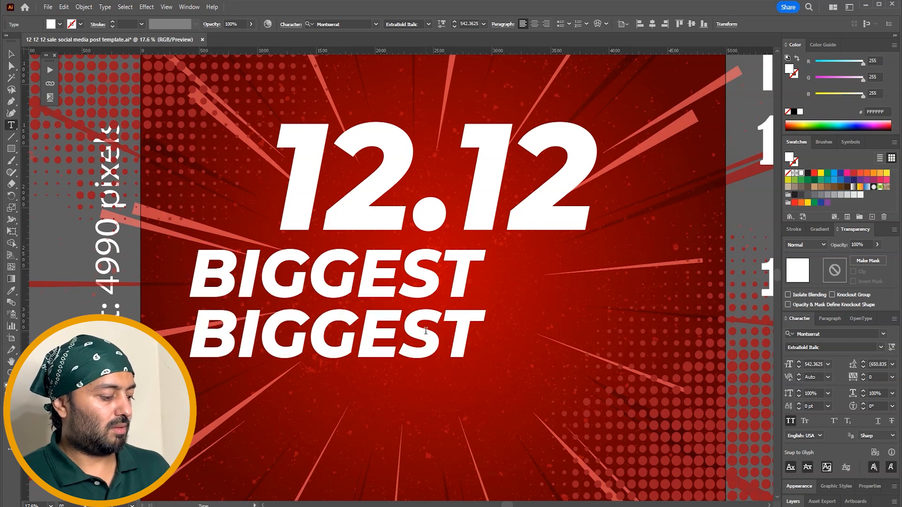
double_click(425, 332)
type("SALE")
key("Escape")
key("v")
Centre-justify the 12.12, BIGGEST and SALE texts and align them horizontally to the artboard's centre
left_click(408, 288, "shift")
left_click(474, 204, "shift")
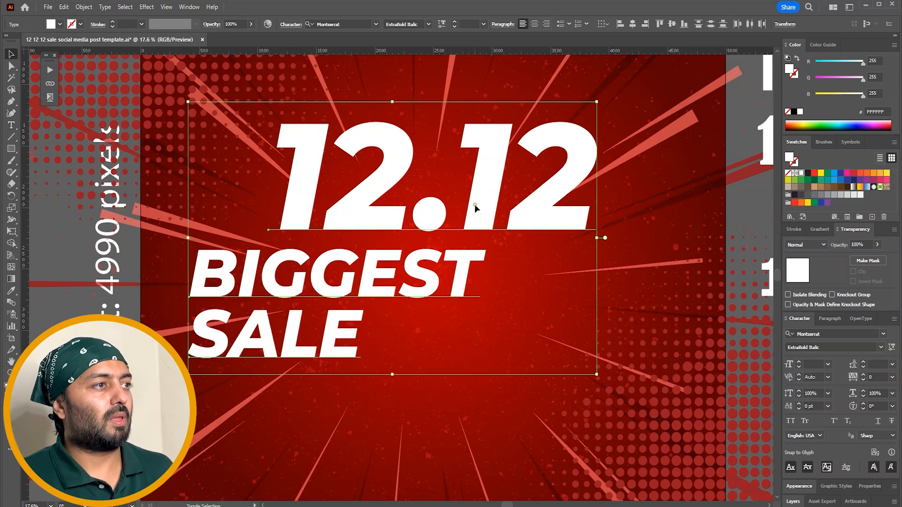
left_click(534, 24)
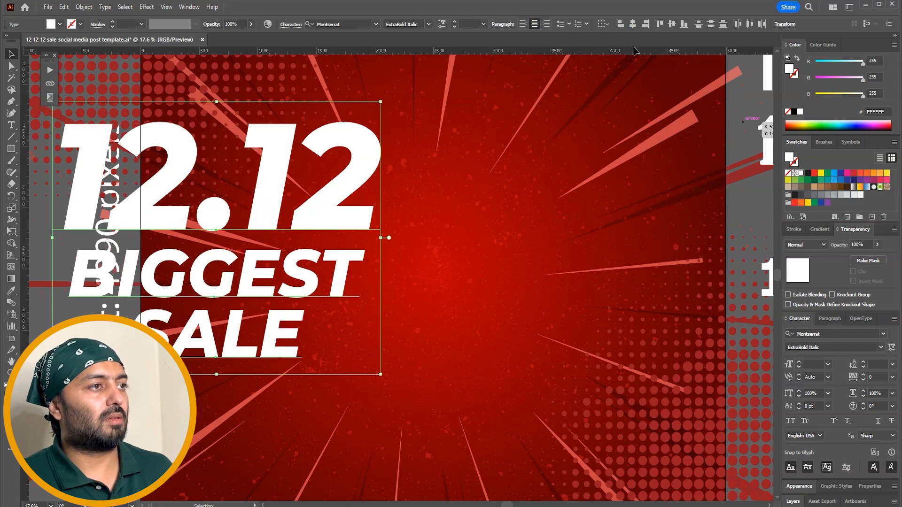
left_click(602, 24)
left_click(621, 56)
left_click(633, 24)
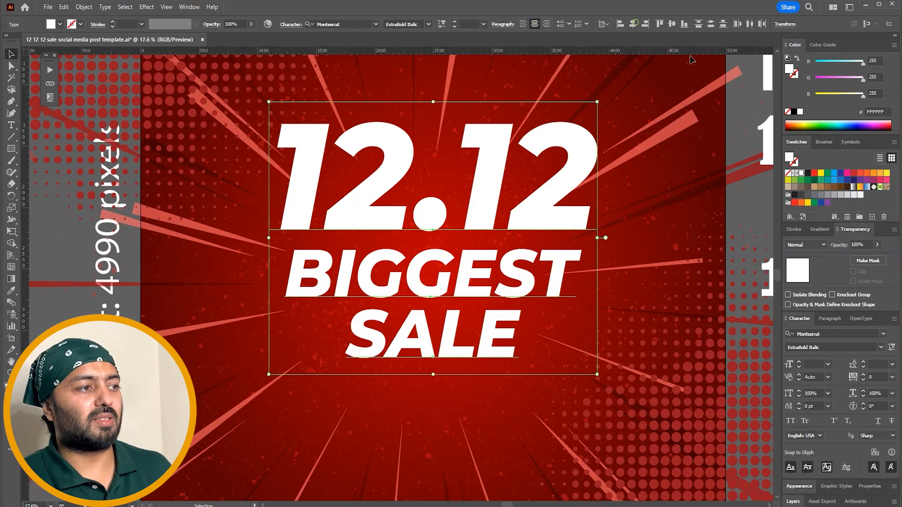
left_click(740, 100)
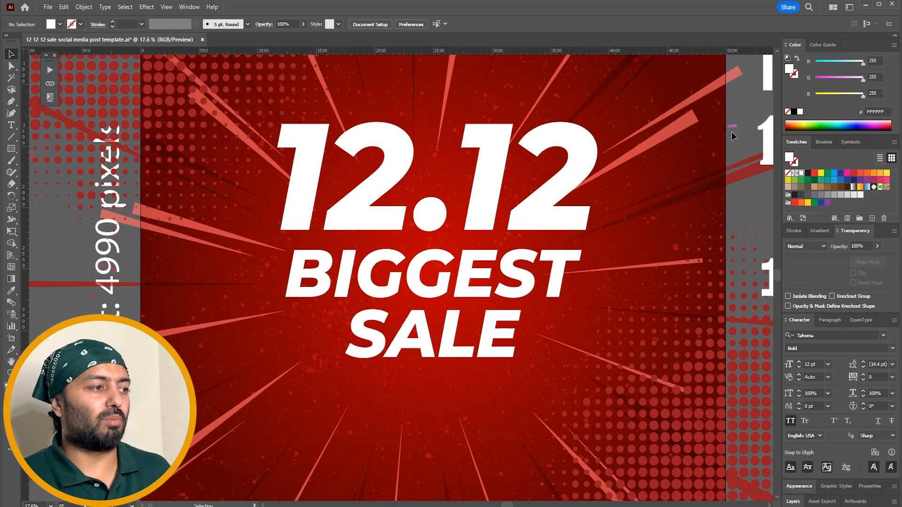
Move the SALE text up slightly to tighten the gap beneath BIGGEST
left_click_drag(737, 160, 736, 156)
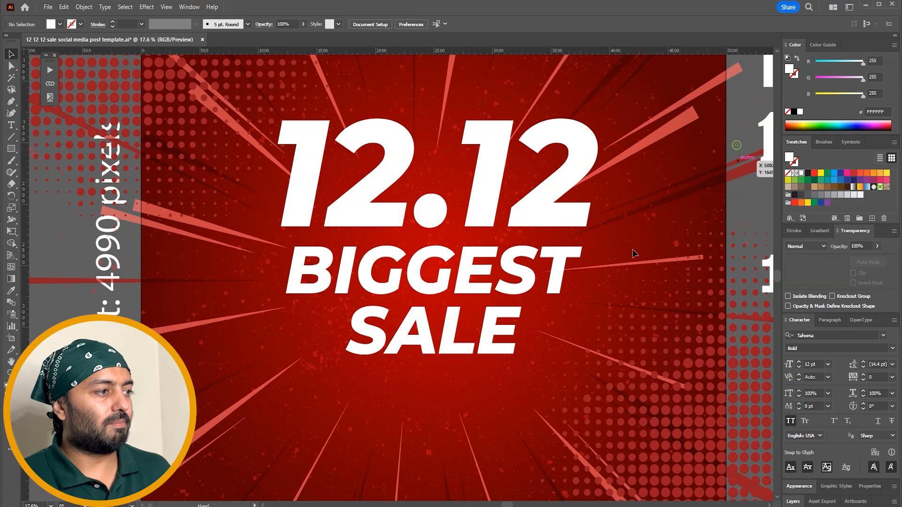
left_click(475, 287)
left_click(749, 218)
left_click_drag(752, 210, 733, 183)
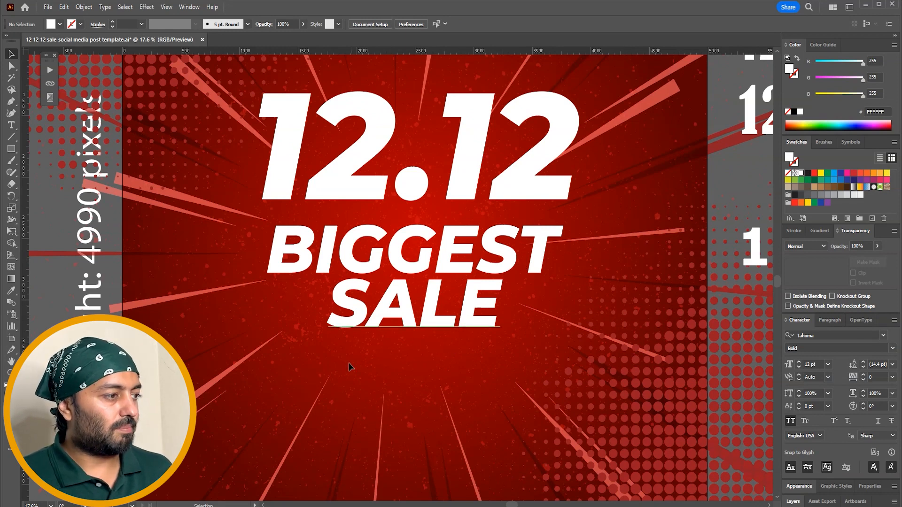
Draw a white rectangle about 1502 by 354 px below SALE, round its ends fully, and centre it horizontally on the artboard
key("n")
key("m")
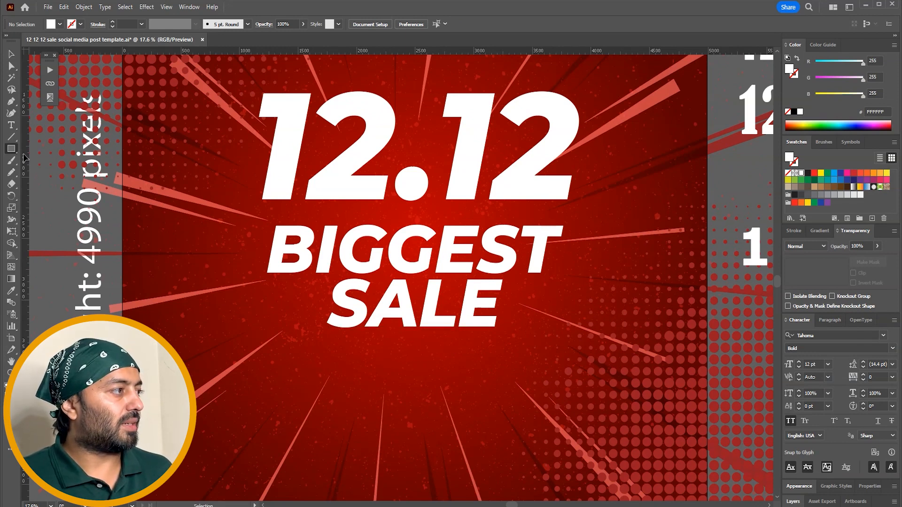
mouse_move(299, 346)
left_mouse_down()
mouse_move(478, 375)
mouse_move(475, 389)
left_mouse_up()
key("v")
left_click_drag(432, 366, 453, 372)
left_click(404, 25)
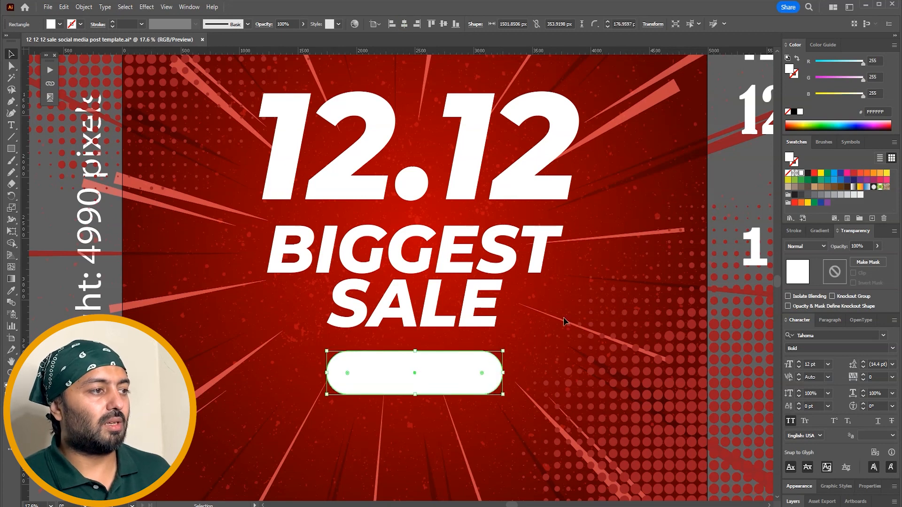
left_click(733, 181)
Copy the BIGGEST text onto the white button, fill it red ED1C24, scale it to about 196 pt, and reword it SHOP NOW
left_click_drag(454, 254, 469, 374)
left_click(815, 174)
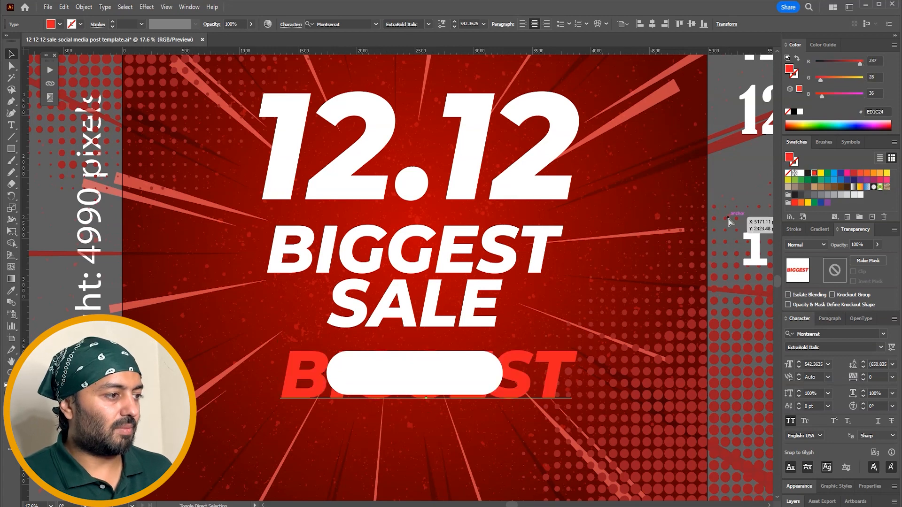
left_click_drag(578, 341, 483, 348)
double_click(449, 380)
type("SHOP NOW")
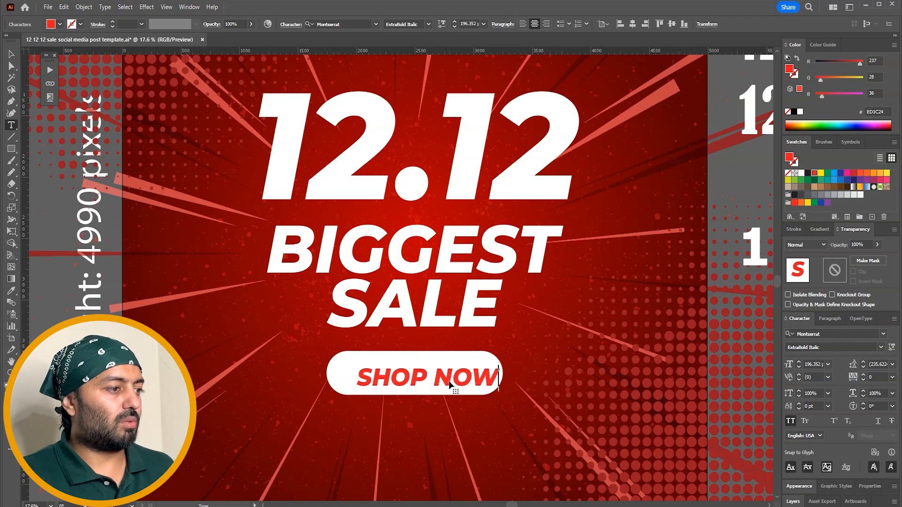
key("Escape")
Centre the red SHOP NOW text inside the white rounded button
key("z")
left_click_drag(572, 305, 304, 425)
key("v")
left_click_drag(501, 317, 463, 309)
key("ctrl+shift+a")
key("ctrl+0")
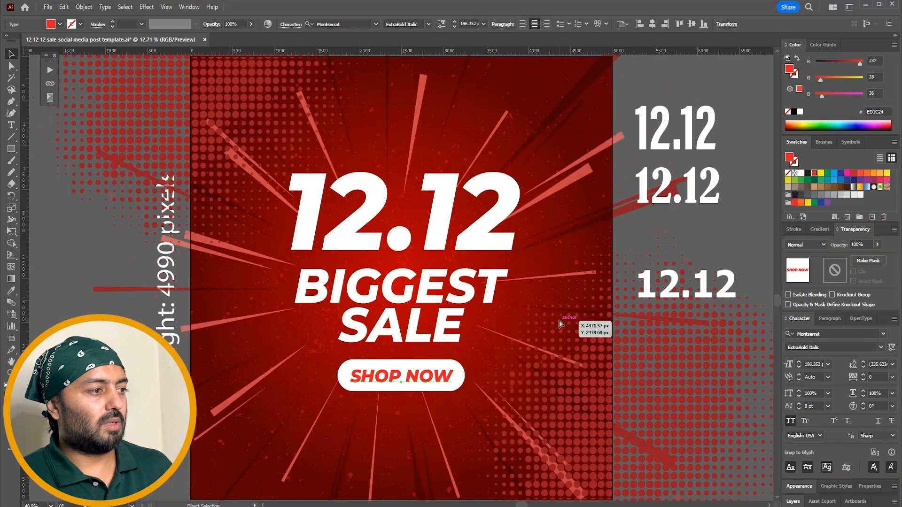
Shift the headline texts and button up slightly, and lower the SHOP NOW button to widen the gap beneath SALE
left_click_drag(492, 158, 395, 407)
left_click_drag(435, 291, 434, 282)
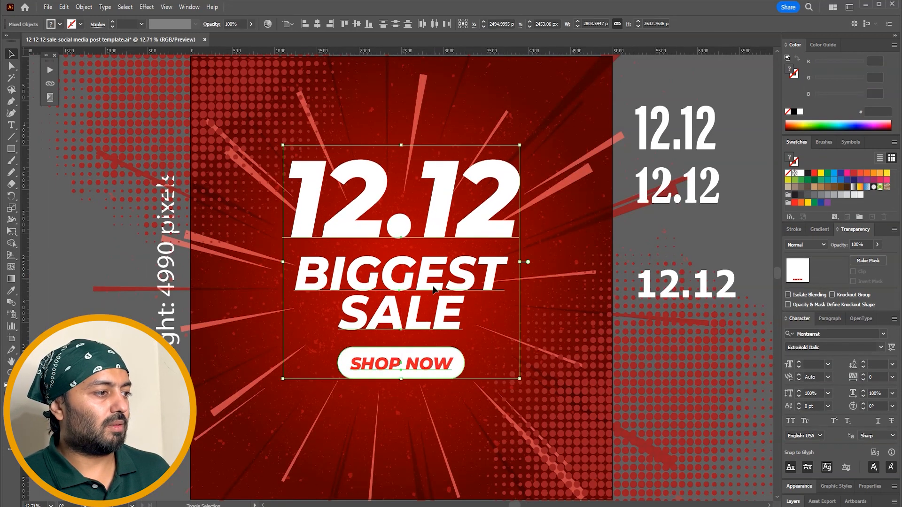
left_click(416, 372)
left_click_drag(416, 372, 415, 397)
Rotate the 12.12, BIGGEST and SALE texts together by 5 degrees
left_click(421, 277)
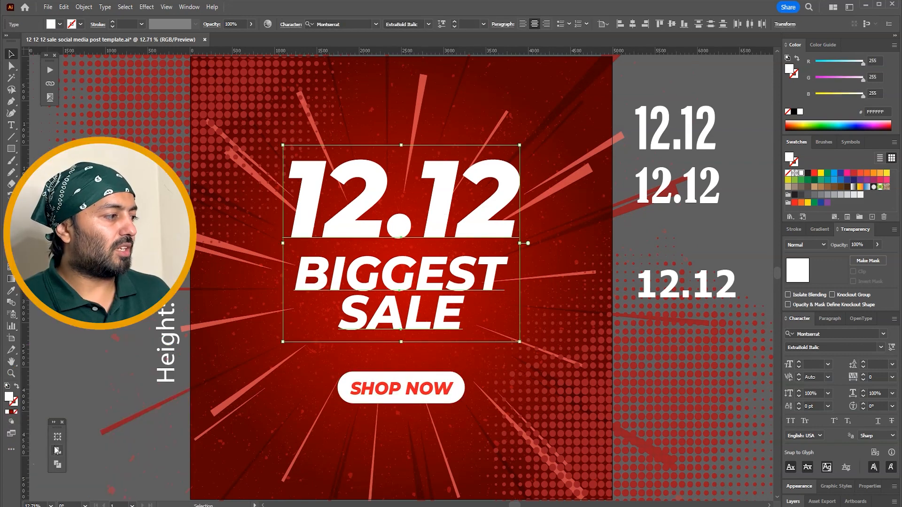
key("shift+F8")
left_click(101, 402)
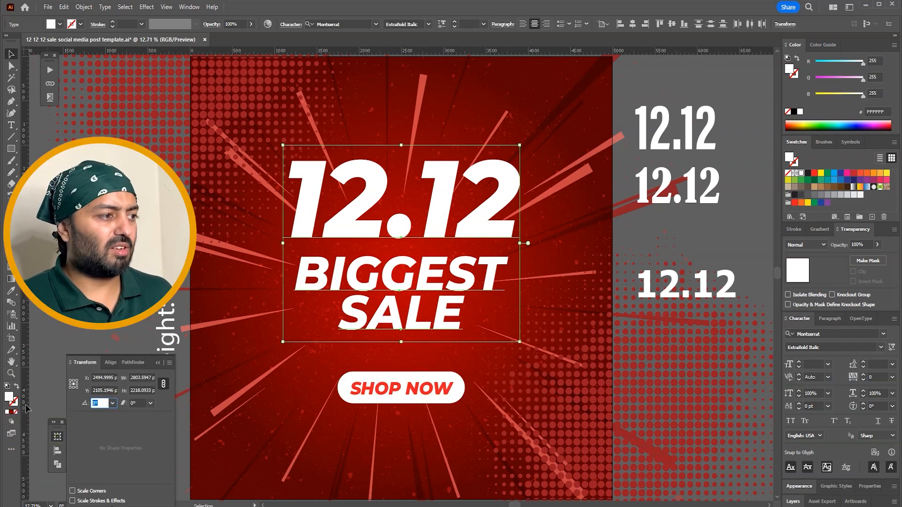
type("5")
key("Return")
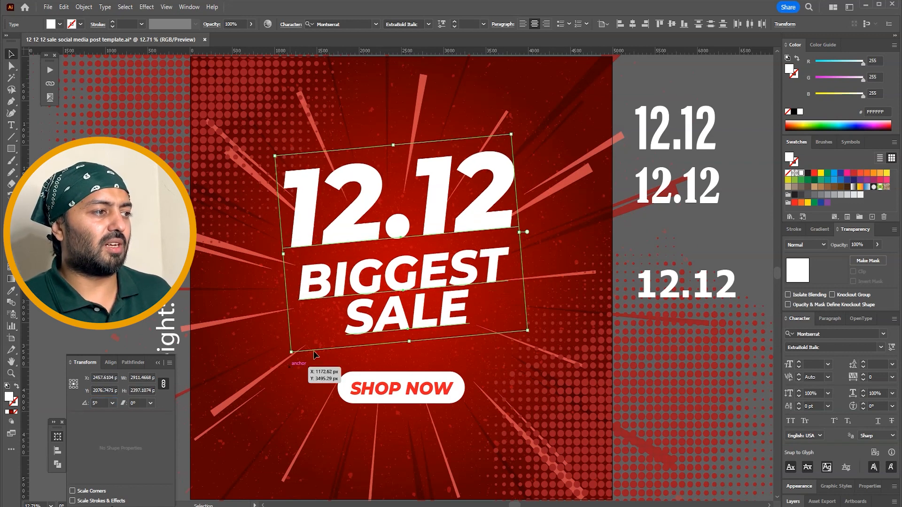
left_click(556, 219)
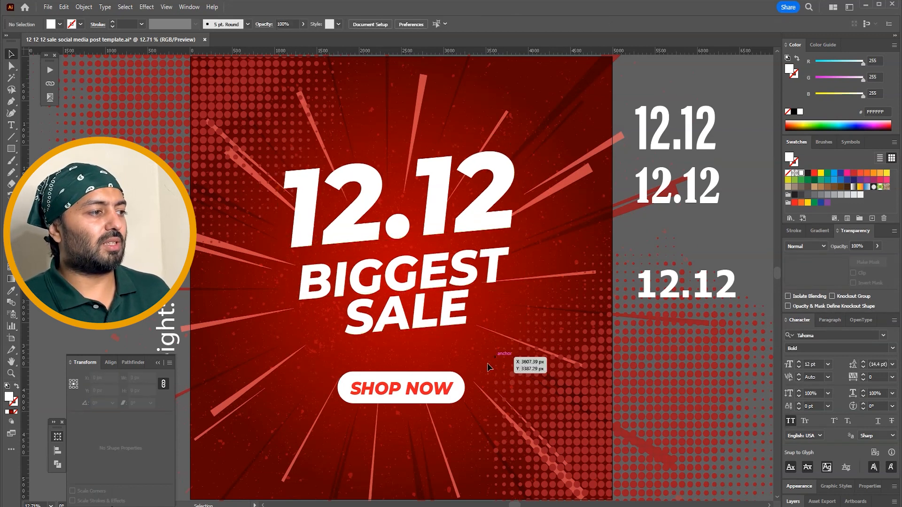
Repeat the 5-degree rotation on the SHOP NOW button and its text, and move them up closer beneath SALE
left_click(399, 405)
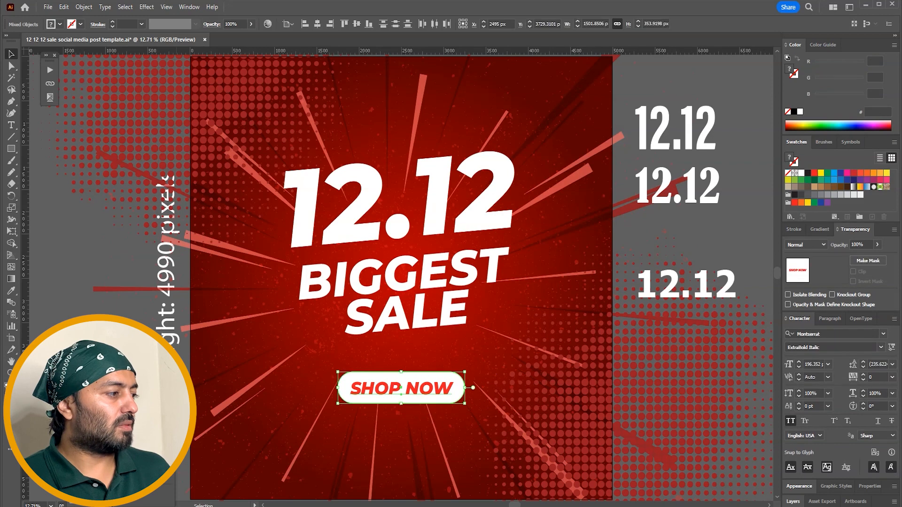
key("ctrl+d")
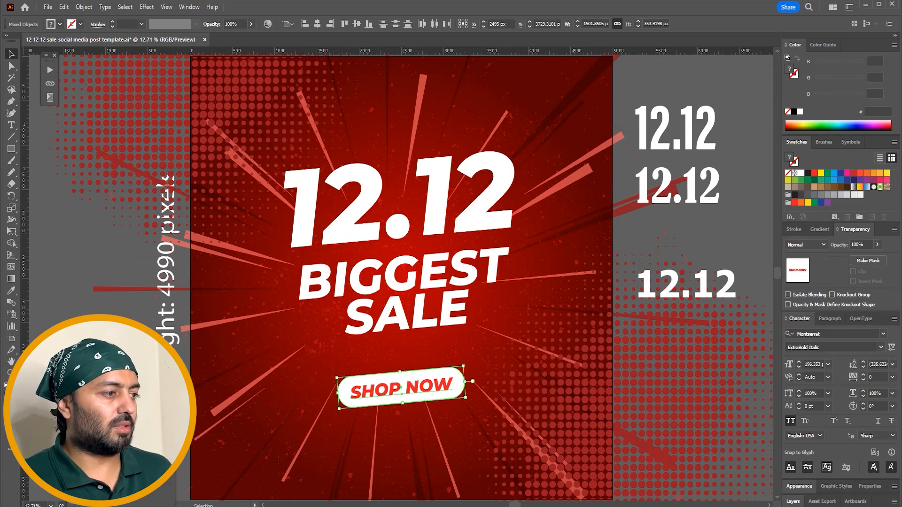
left_click(457, 345)
left_click_drag(459, 356, 429, 378)
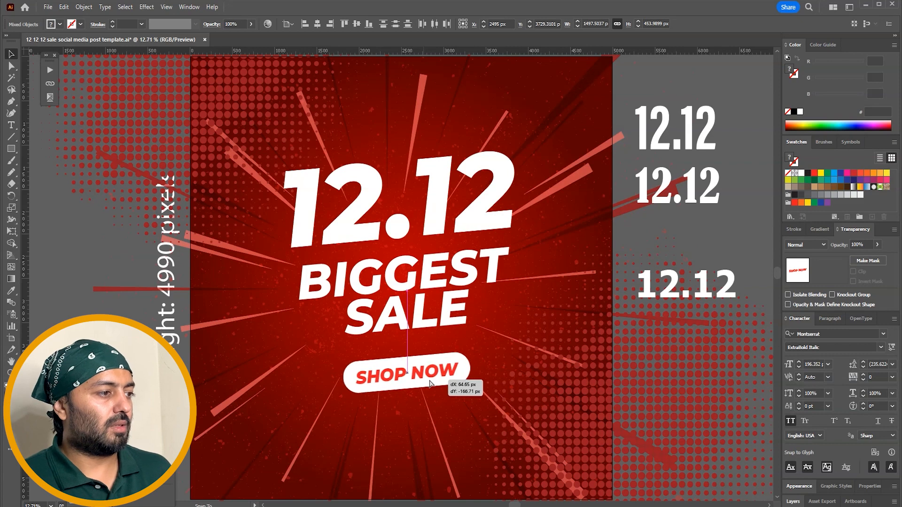
left_click(480, 353)
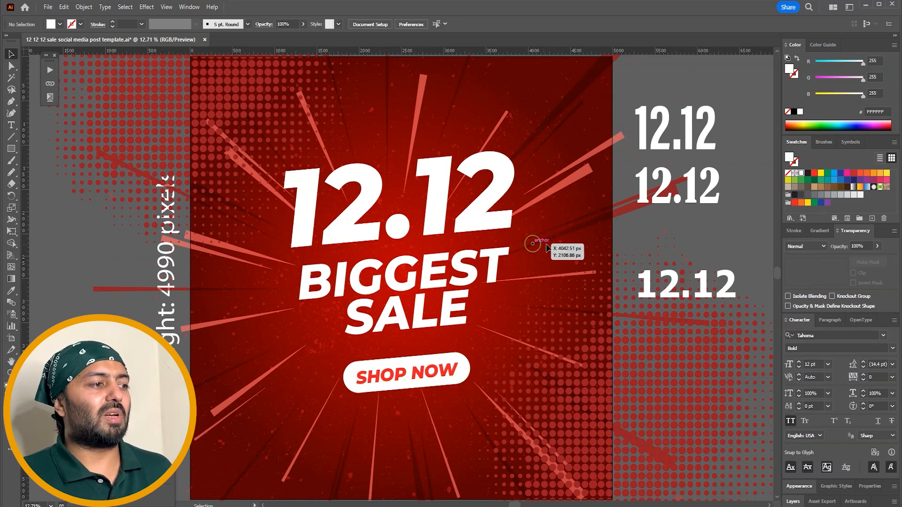
Select the white button shape together with the SALE, BIGGEST and 12.12 texts
left_click(466, 375)
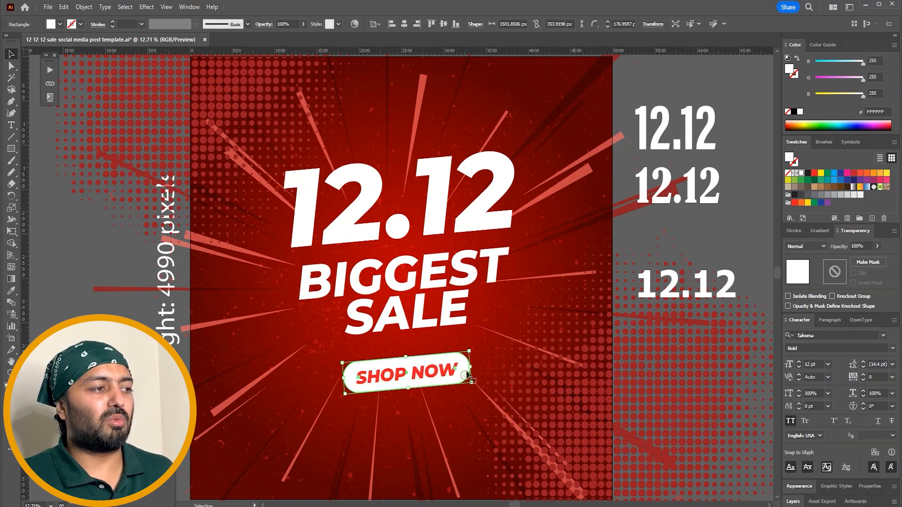
left_click(465, 310, "shift")
left_click(478, 266, "shift")
left_click(485, 211, "shift")
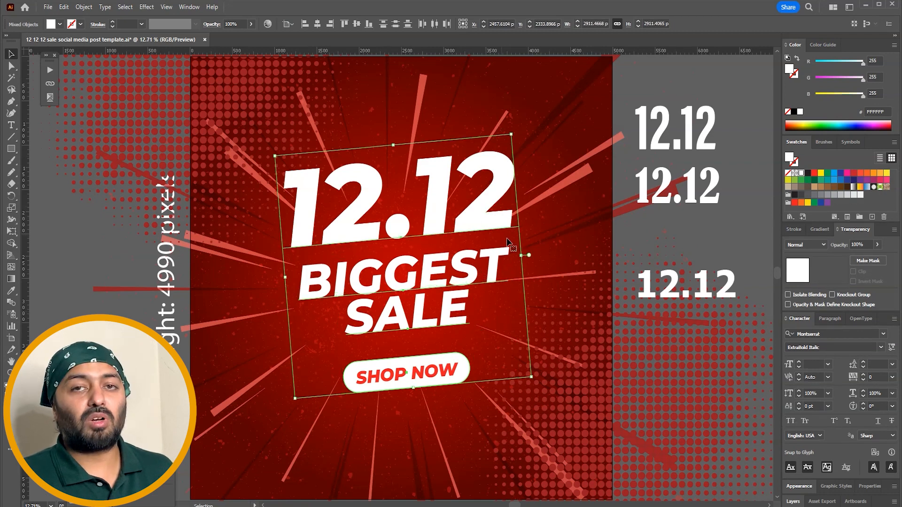
left_click(147, 6)
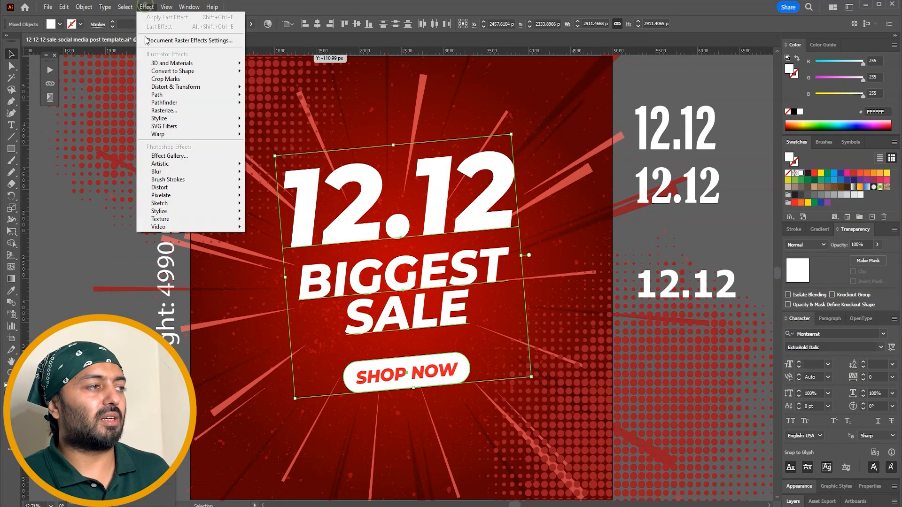
mouse_move(208, 131)
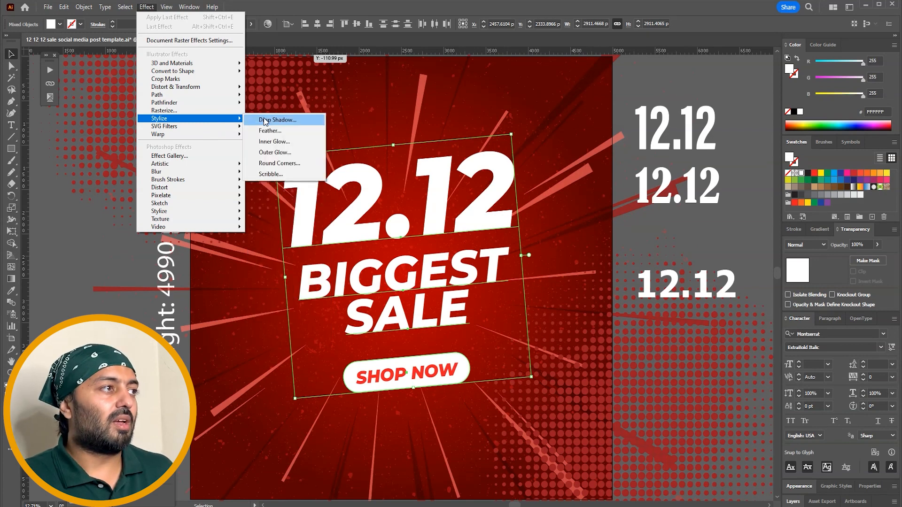
left_click(316, 5)
Duplicate the selected texts and button shape about 18 px right and 11 px down, and fill the copies with black 231F20
key("z")
left_click_drag(555, 190, 418, 284)
key("v")
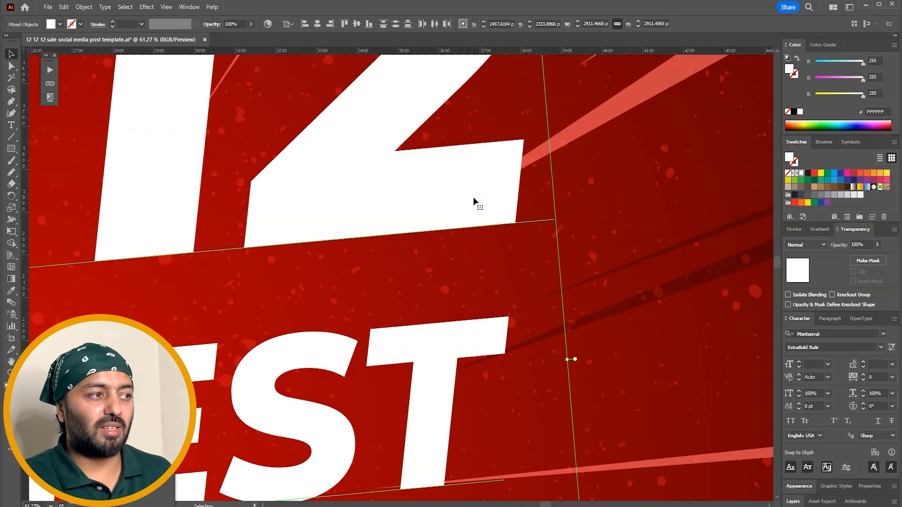
left_click_drag(464, 178, 472, 184)
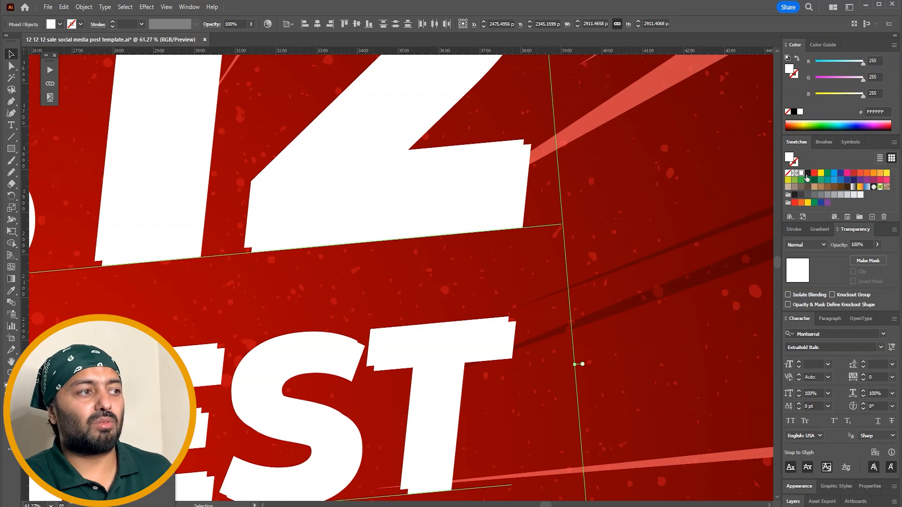
left_click(807, 174)
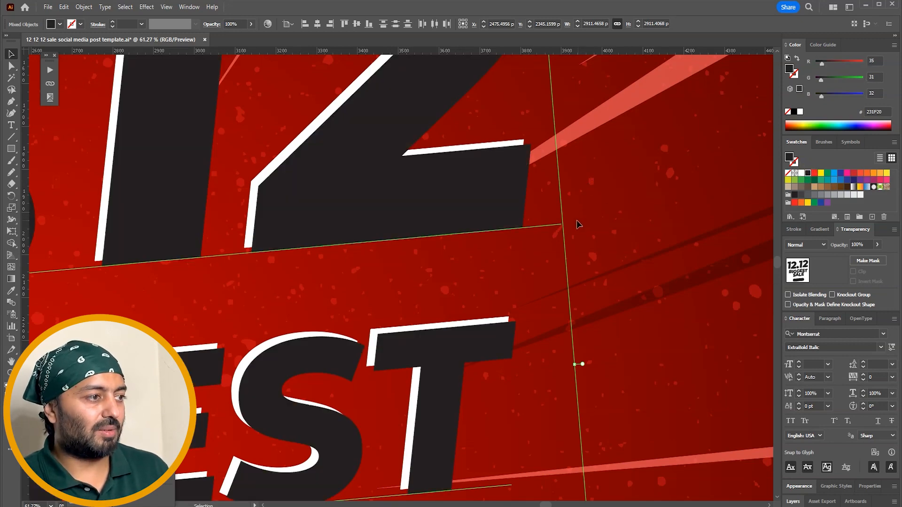
Arrange the black copies behind the white texts and button so they act as an offset shadow
key("ctrl+0")
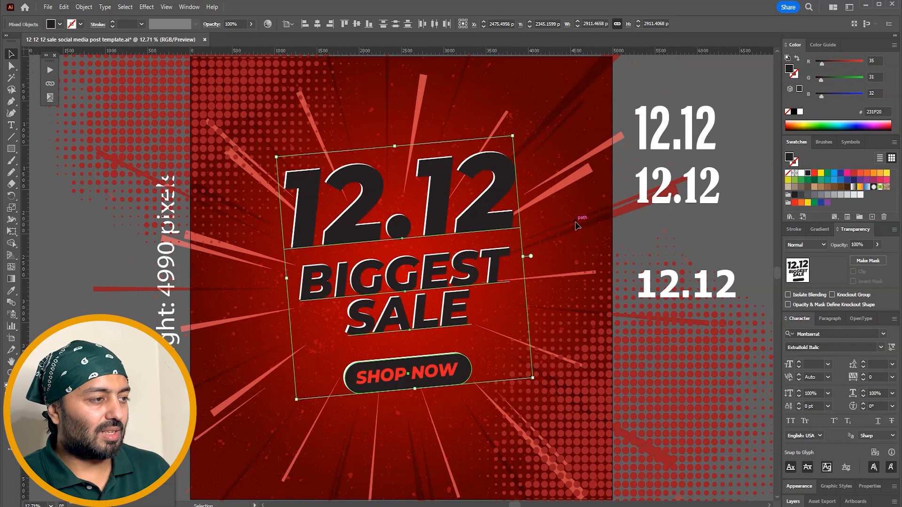
right_click(484, 190)
mouse_move(562, 347)
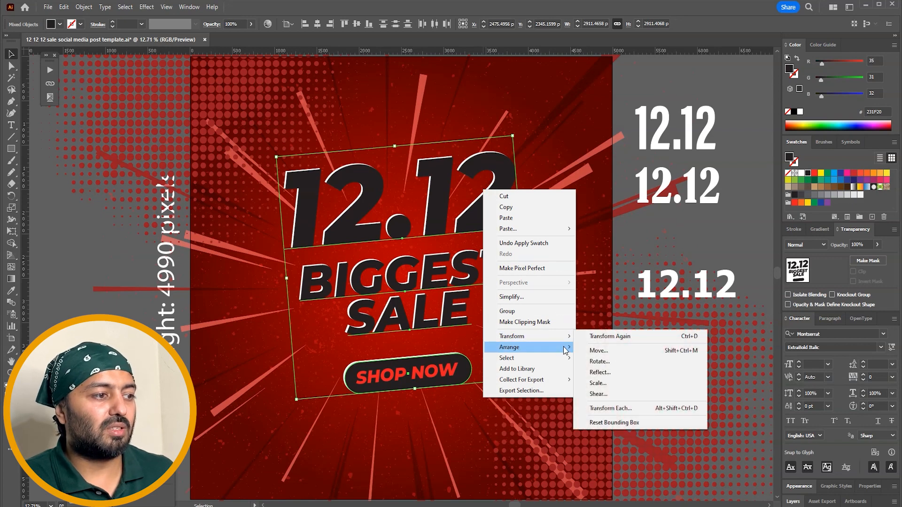
left_click(608, 368)
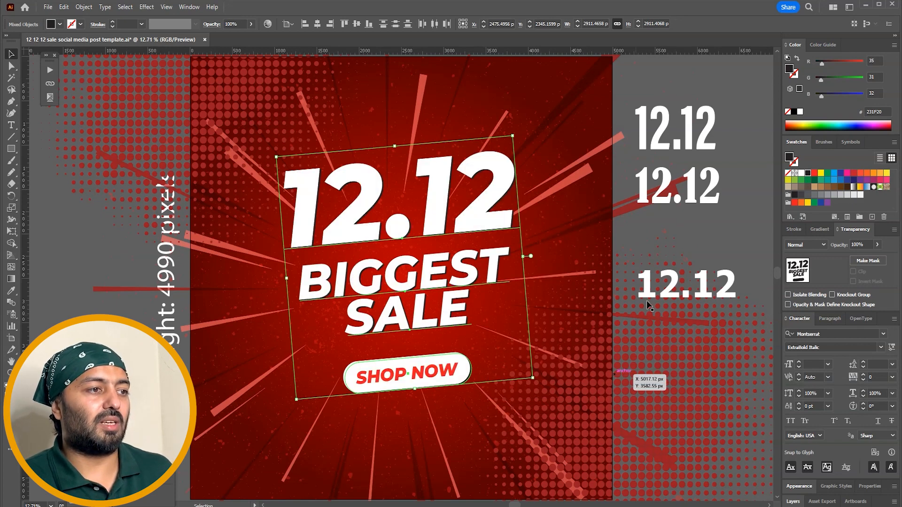
left_click(723, 239)
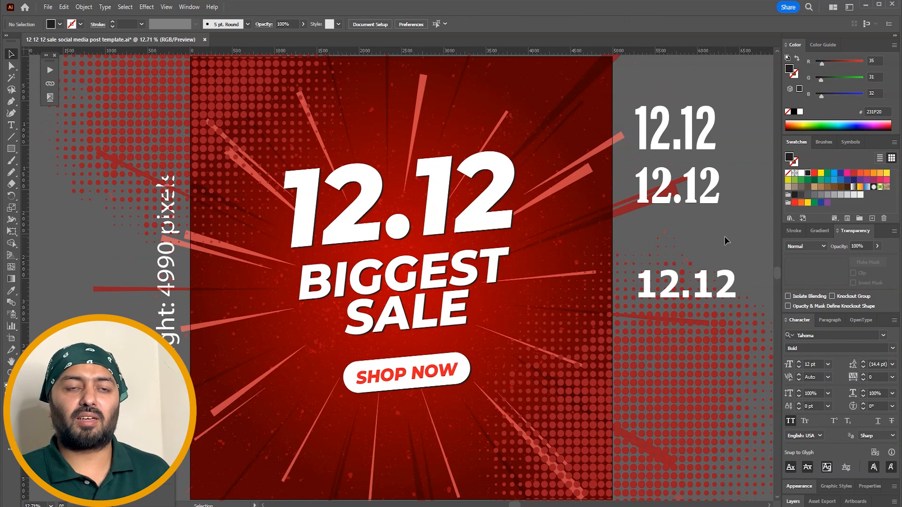
key("ctrl+minus")
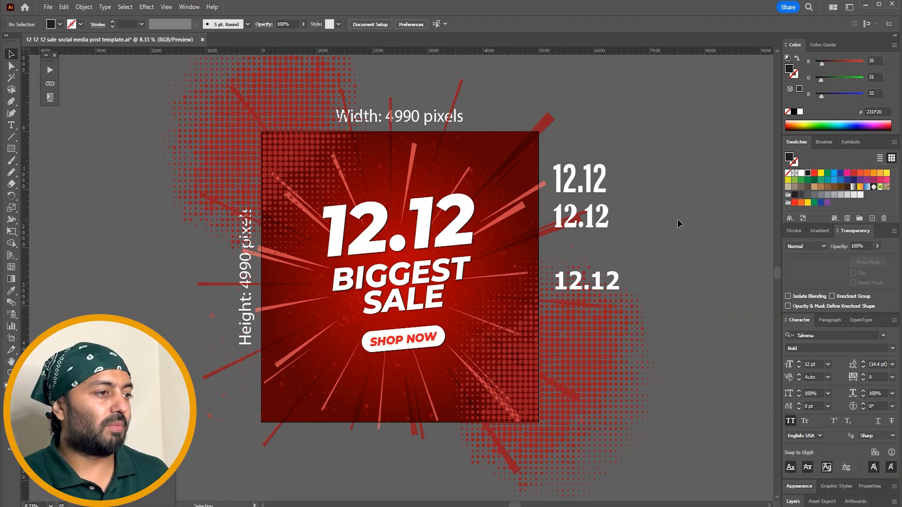
key("z")
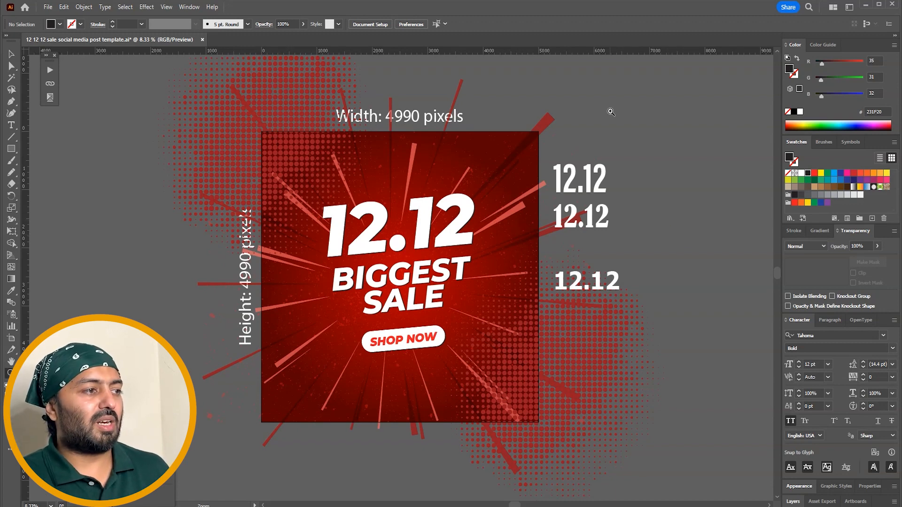
key("v")
right_click(646, 175)
left_click(640, 153)
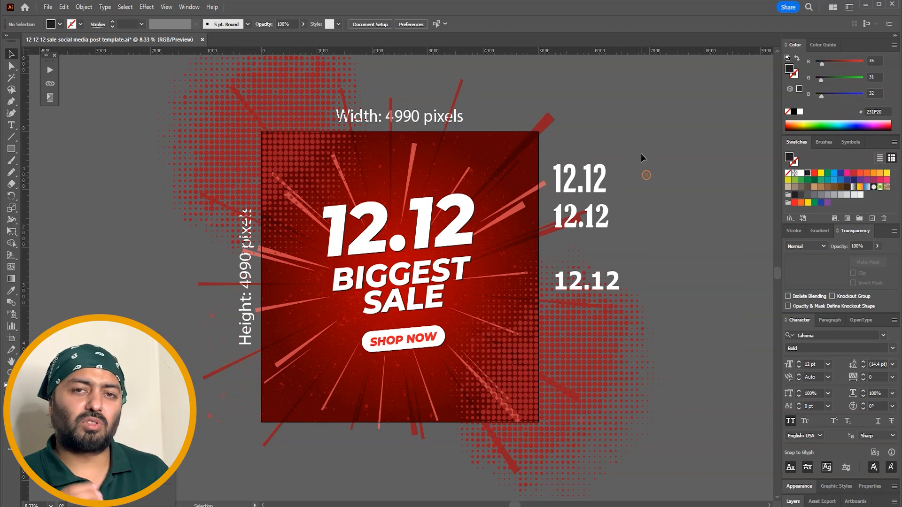
right_click(663, 171)
left_click(664, 167)
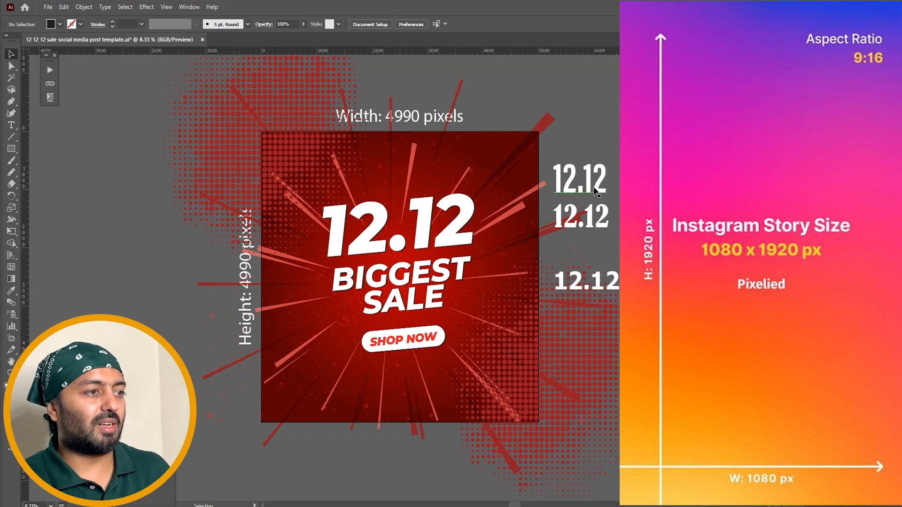
Delete the three spare 12.12 font samples beside the artboard and unlock the bg and Layer 2 layers
left_click_drag(648, 166, 555, 300)
key("Delete")
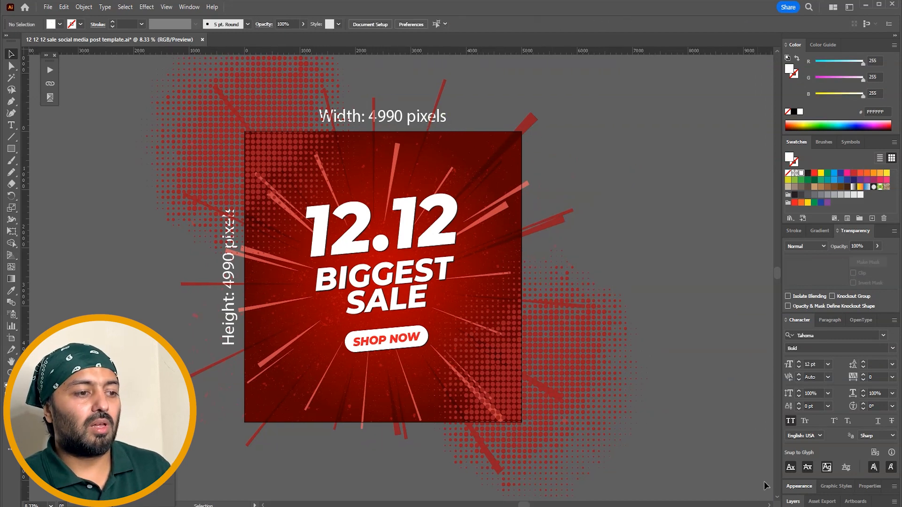
left_click(793, 501)
left_click(799, 463)
left_click(799, 463)
left_click(799, 453)
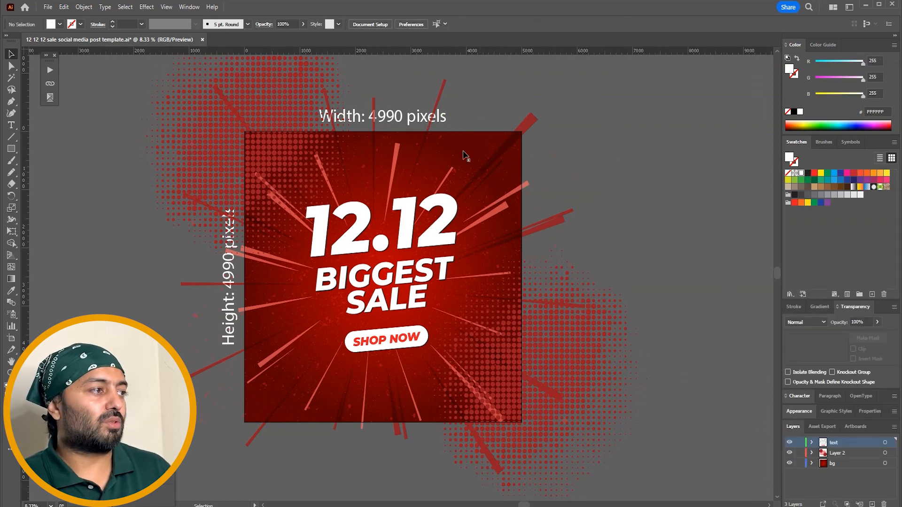
Delete the Width and Height 4990 pixels labels outside the artboard, leaving the background splatter intact
left_click(436, 123)
key("Delete")
left_click(227, 271)
key("Delete")
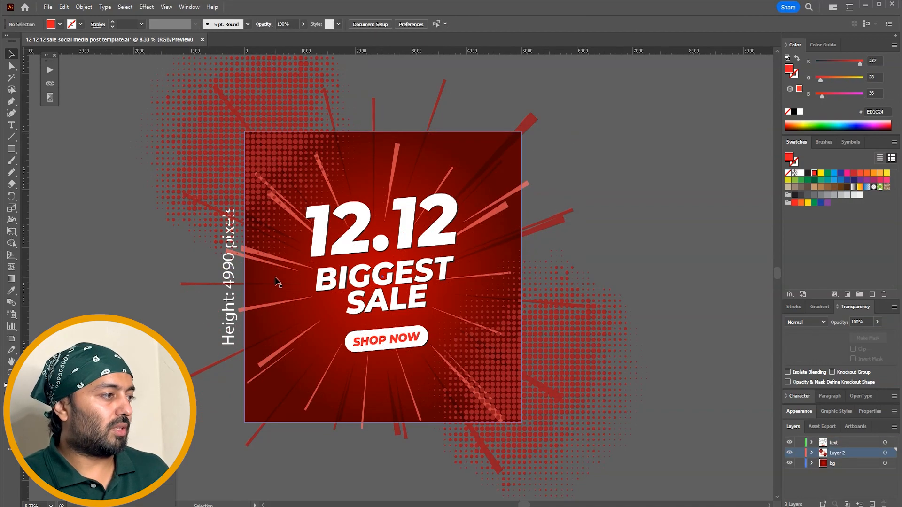
key("ctrl+z")
left_click(233, 297)
key("Delete")
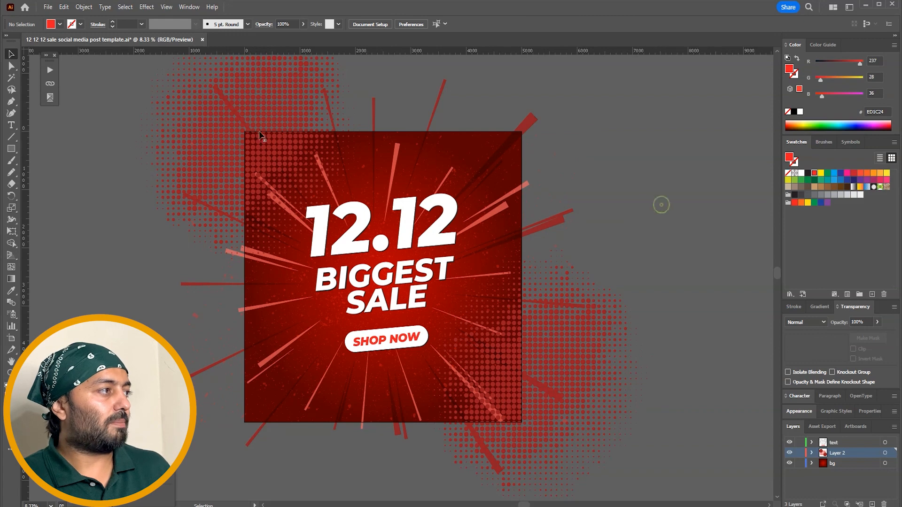
Duplicate the red gradient background square beside the artboard and fill the copy with yellow FFF200
left_click(482, 134)
left_click_drag(482, 134, 772, 135)
left_click_drag(718, 143, 633, 139)
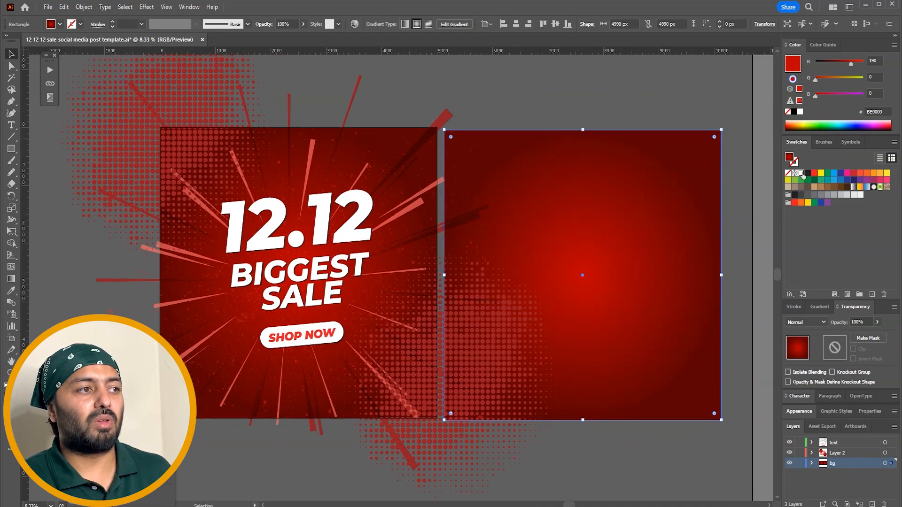
left_click(801, 172)
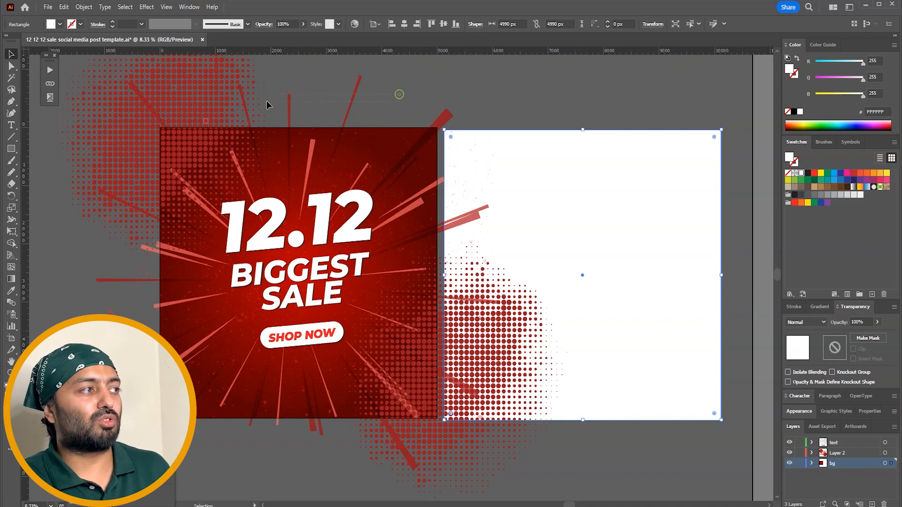
left_click_drag(272, 100, 203, 98)
left_click(521, 89)
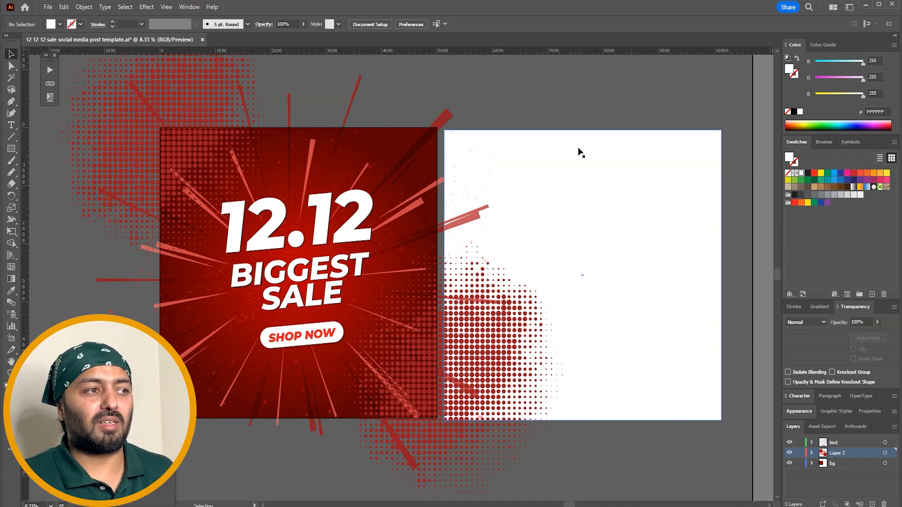
left_click(598, 166)
left_click(821, 173)
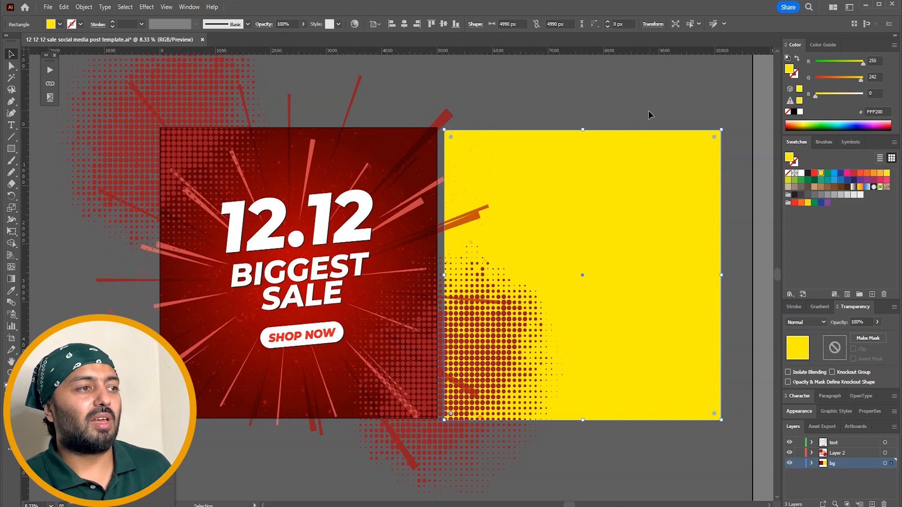
Move the yellow square from the bg layer to the text layer by cutting and pasting it in place
right_click(656, 134)
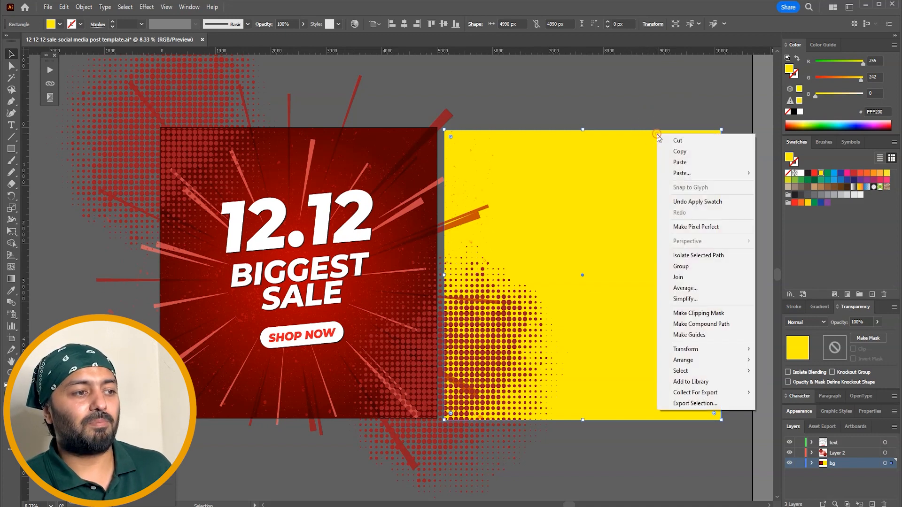
left_click(611, 120)
key("ctrl")
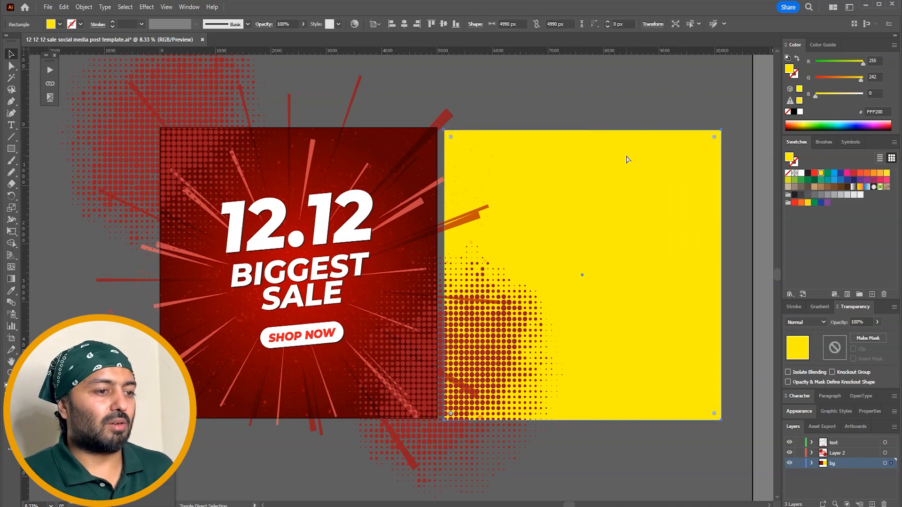
key("Delete")
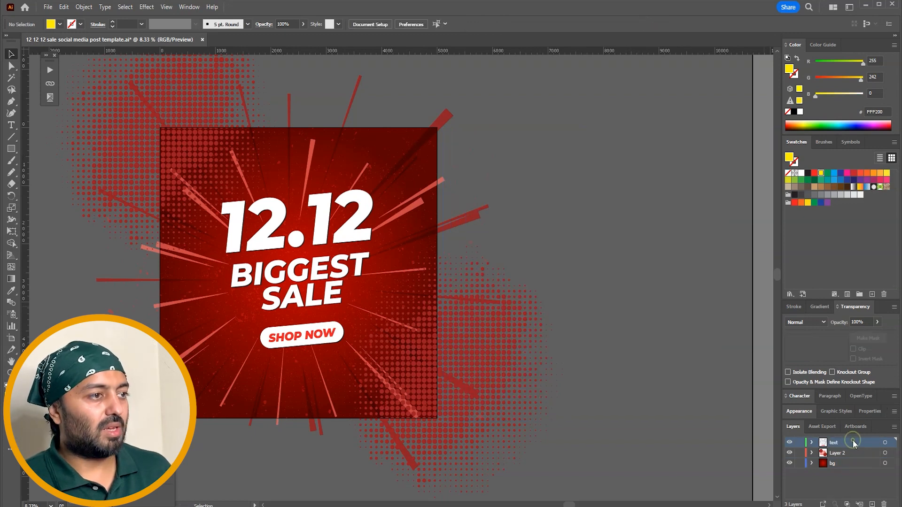
key("ctrl+z")
Centre the yellow square on the artboard horizontally and vertically so it covers the design
left_click_drag(572, 196, 368, 193)
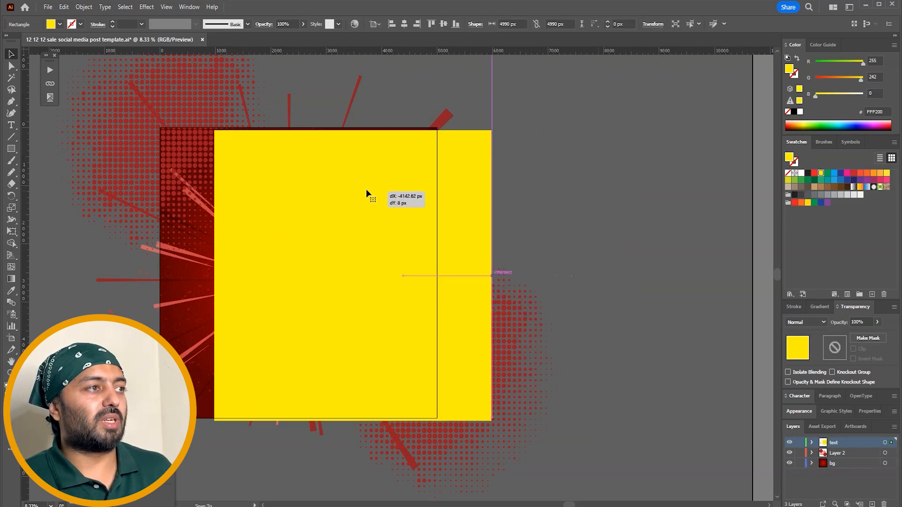
left_click(443, 24)
left_click(404, 24)
left_click_drag(507, 116, 614, 123)
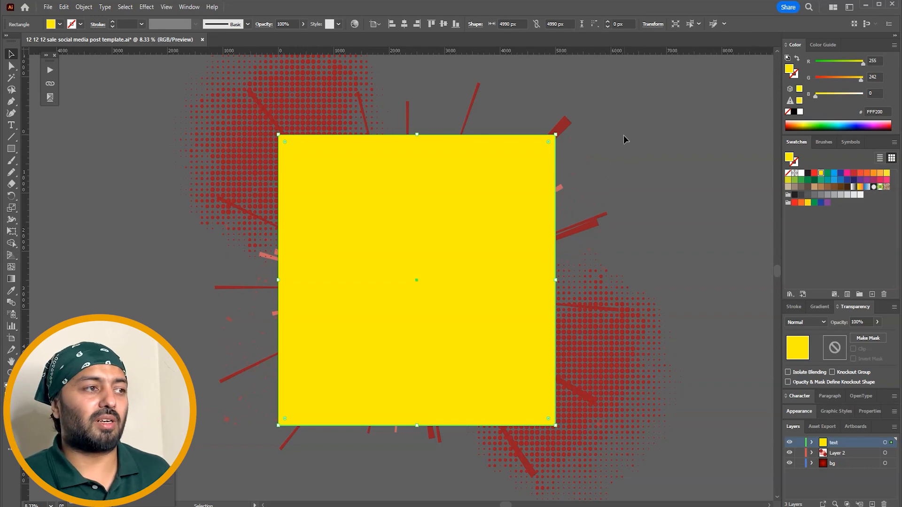
Make a clipping mask from the yellow square and the rays, both halftone groups and the splatter texture to crop them to the artboard
left_click(631, 136)
left_click(562, 123)
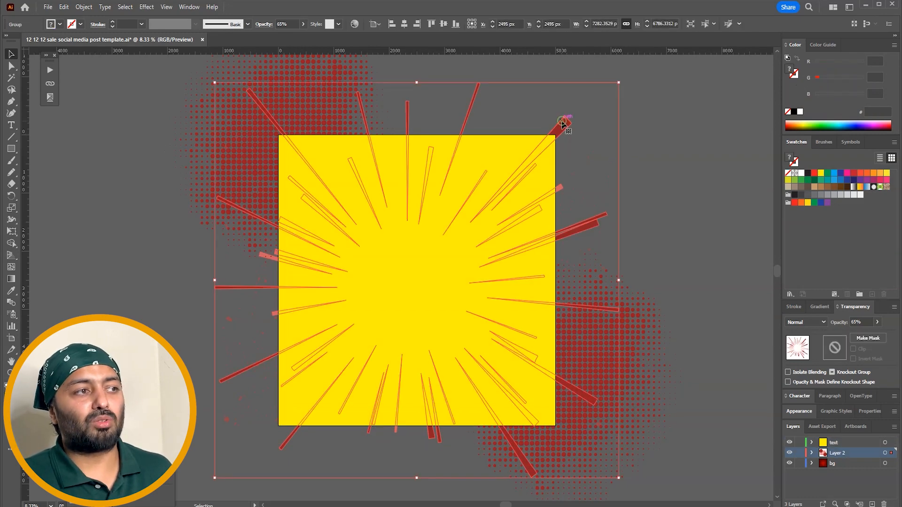
left_click(645, 312, "shift")
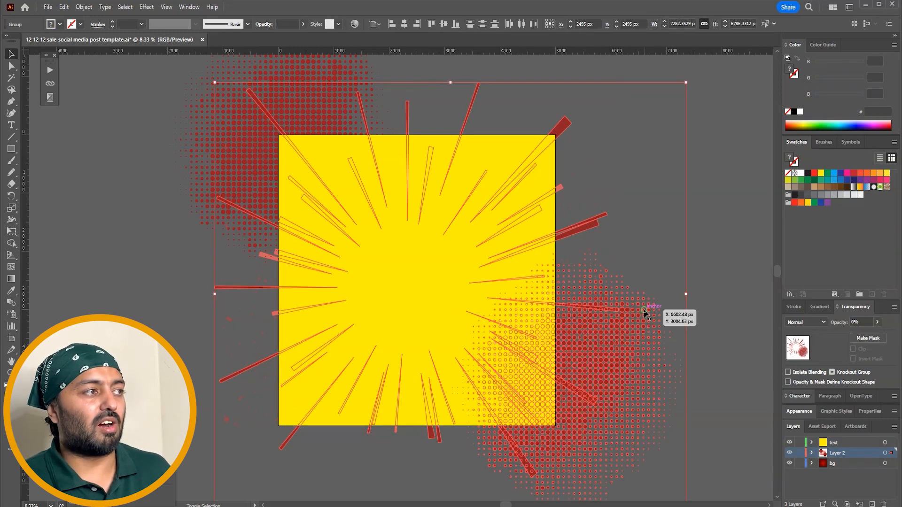
left_click(315, 98, "shift")
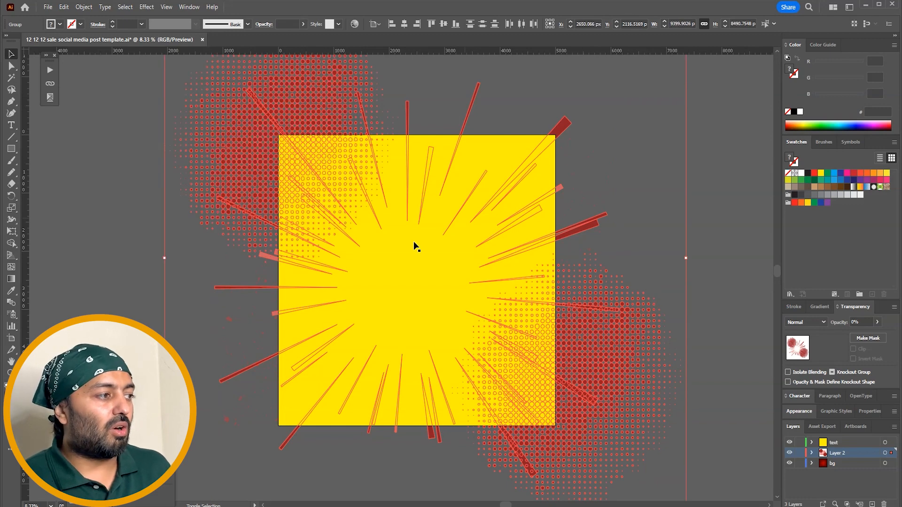
left_click(227, 319, "shift")
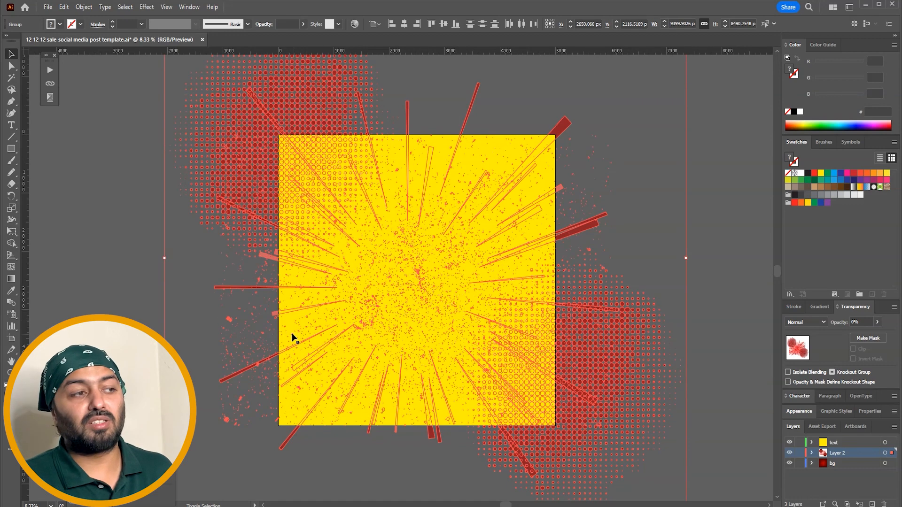
key("z")
left_click_drag(630, 103, 347, 230)
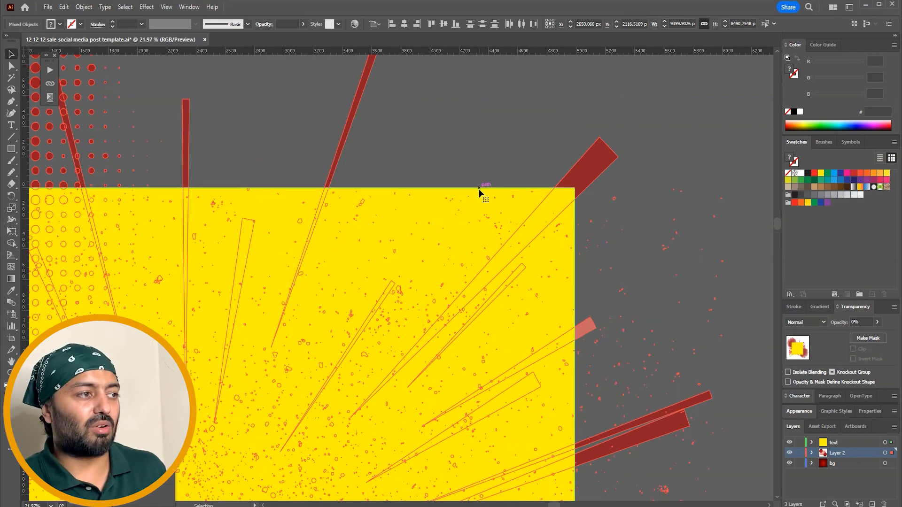
right_click(489, 193)
left_click(549, 325)
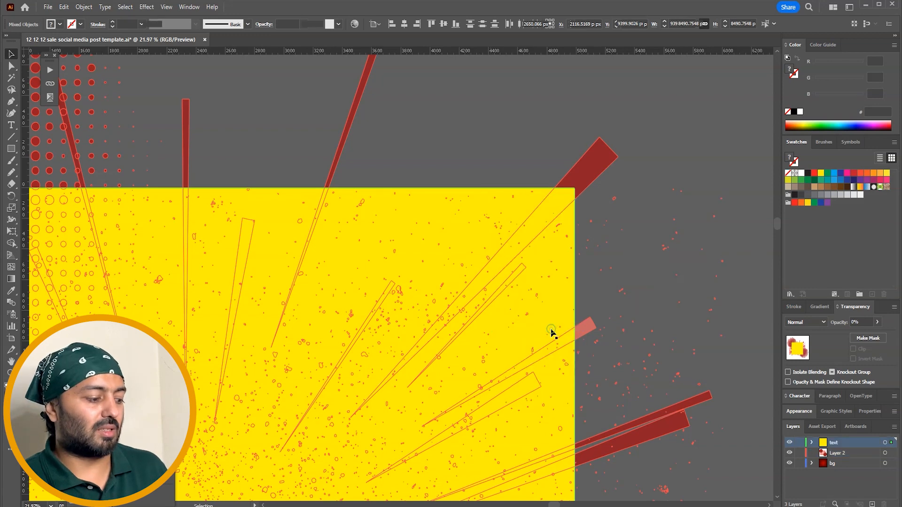
key("ctrl+0")
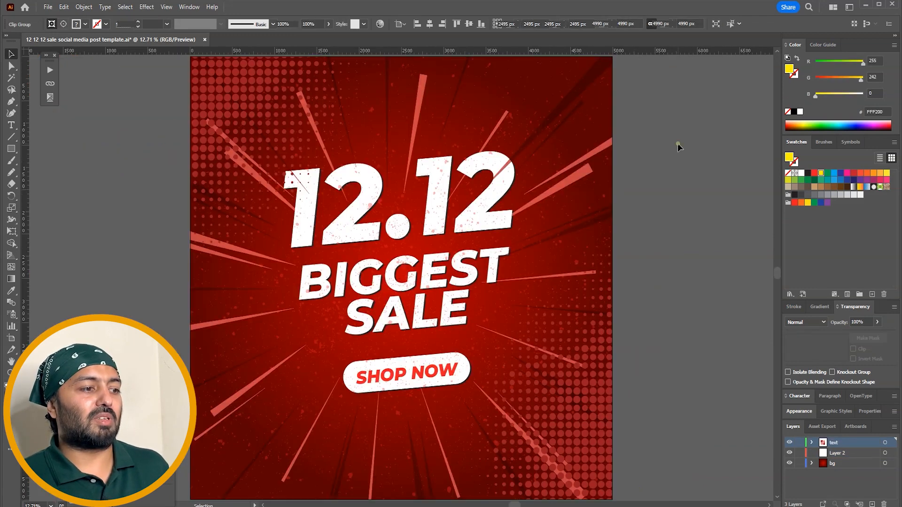
left_click(678, 147)
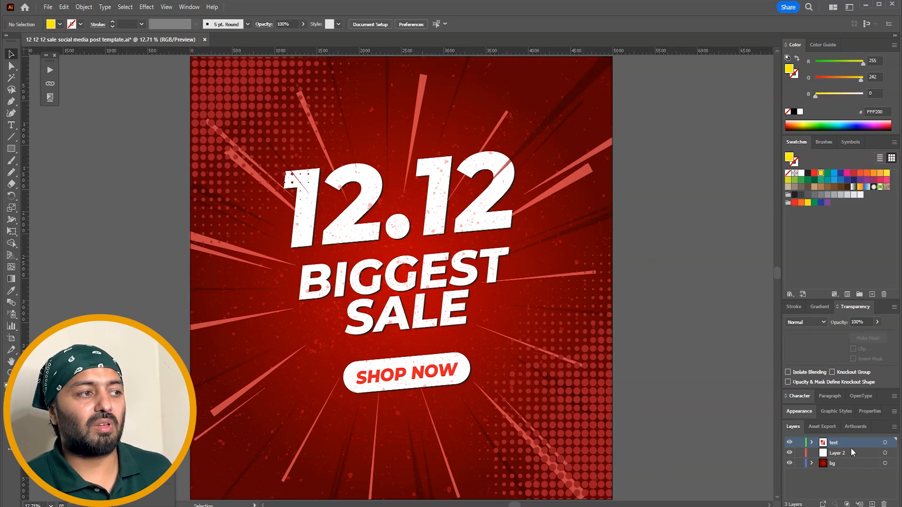
left_click(498, 227)
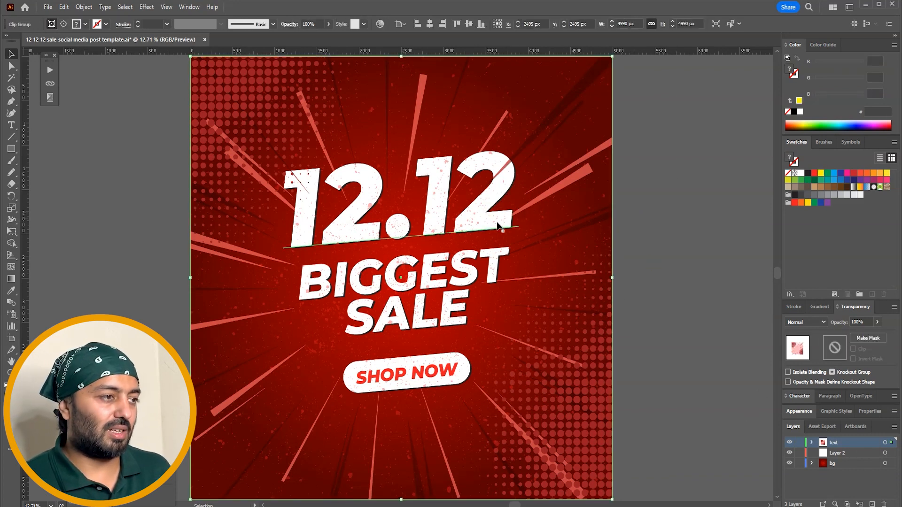
left_click_drag(601, 292, 686, 279)
key("ctrl+z")
left_click(688, 270)
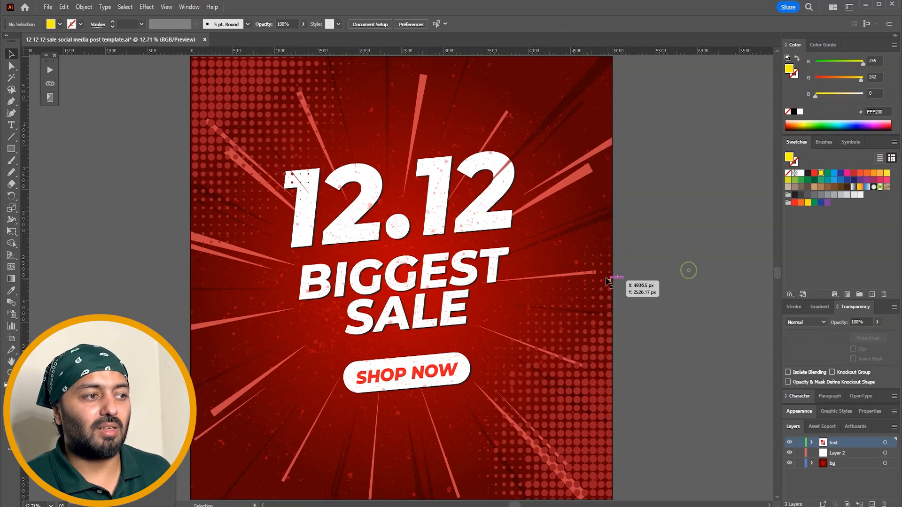
Move the clipped texture group partly off the artboard and send it to the back of the text layer, behind the text
left_click_drag(596, 274, 690, 263)
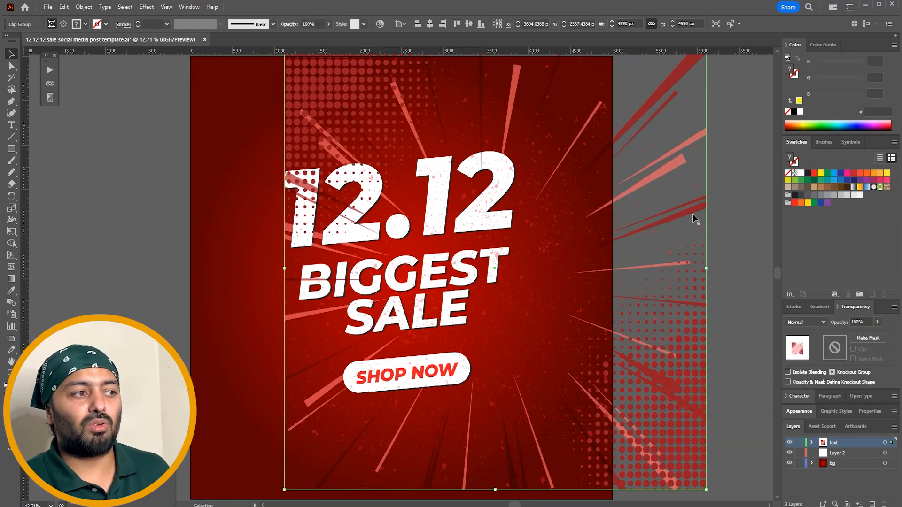
right_click(673, 217)
mouse_move(756, 383)
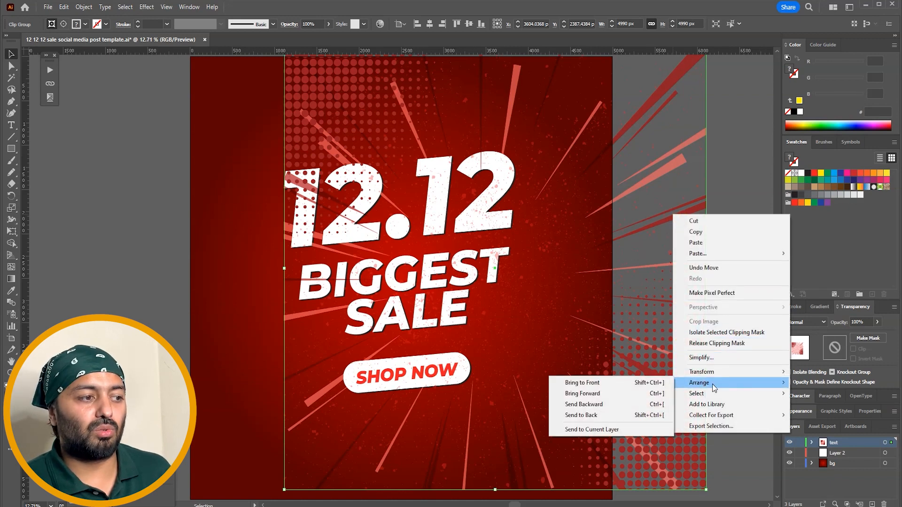
left_click(639, 415)
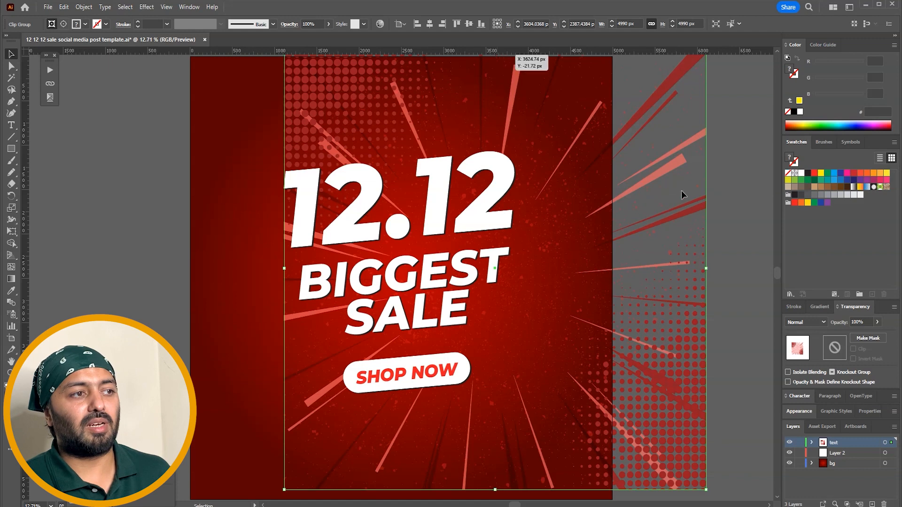
Centre the clipped texture group on the artboard horizontally and vertically, and deselect it
left_click(429, 24)
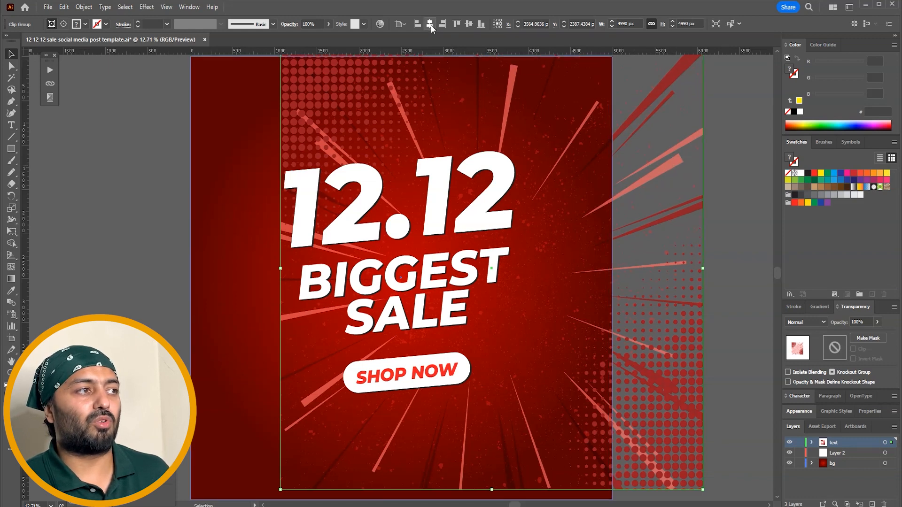
left_click(431, 25)
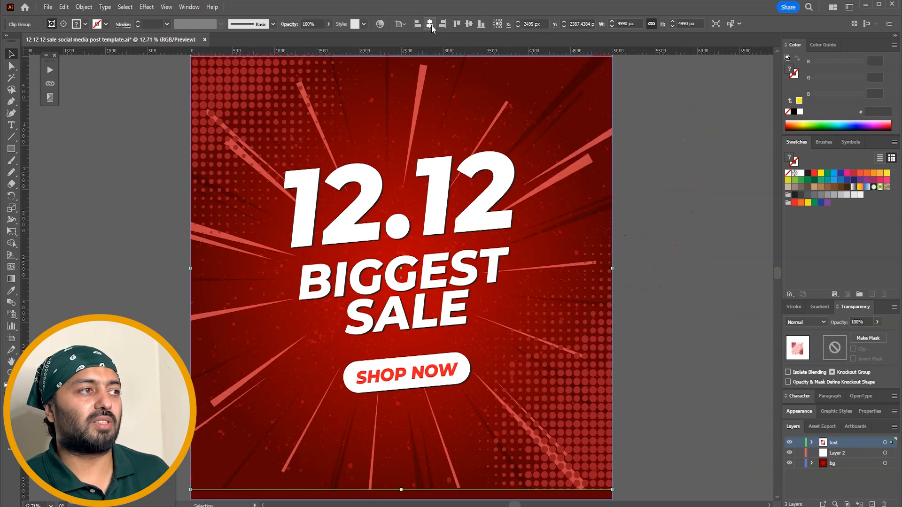
left_click(468, 24)
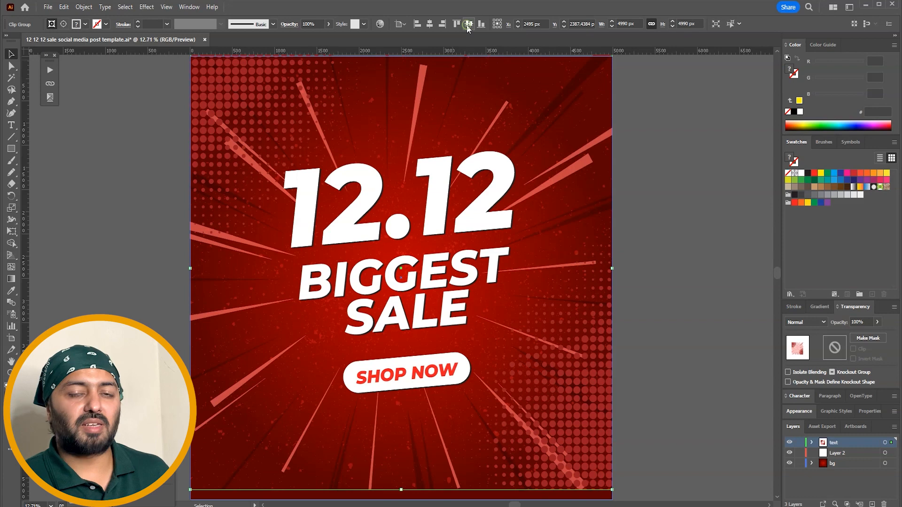
left_click(654, 166)
key("ctrl+0")
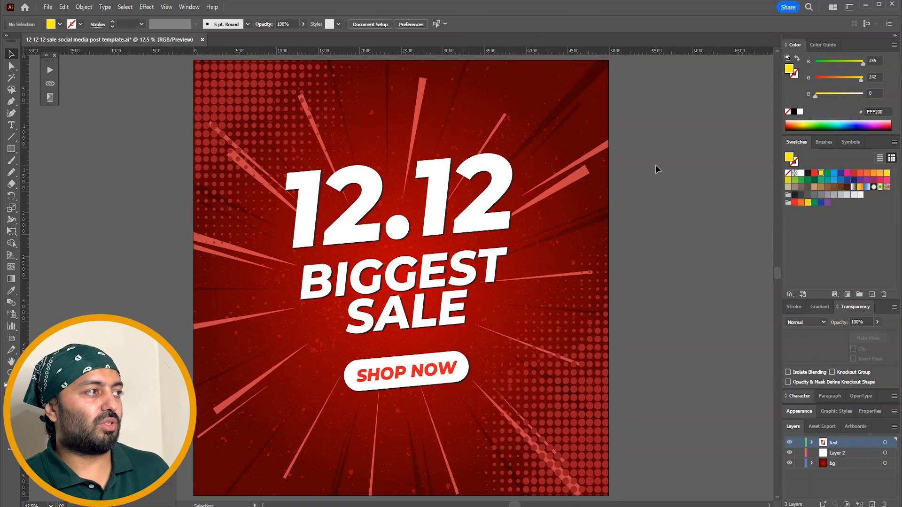
right_click(666, 190)
left_click(667, 167)
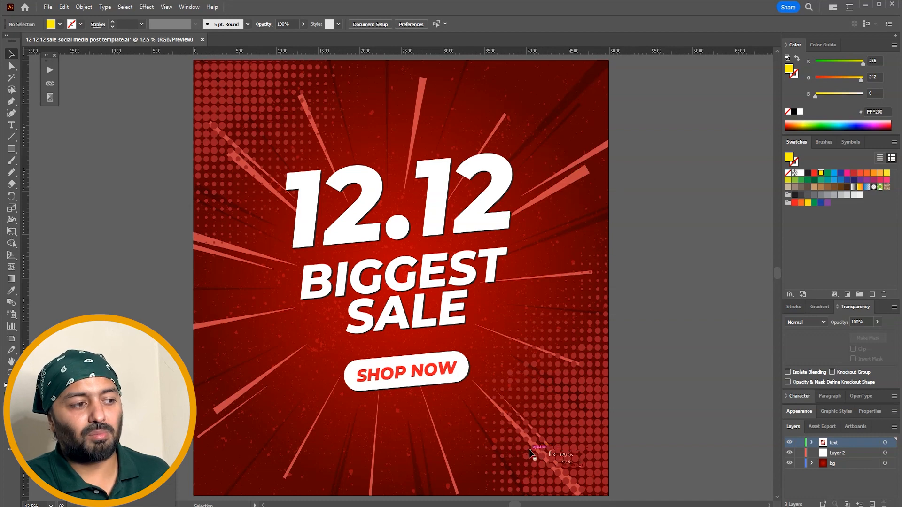
Isolate the clip group, bring its rays group to the front above the halftone dots, and exit isolation
key("ctrl+space")
left_click_drag(587, 394, 463, 469)
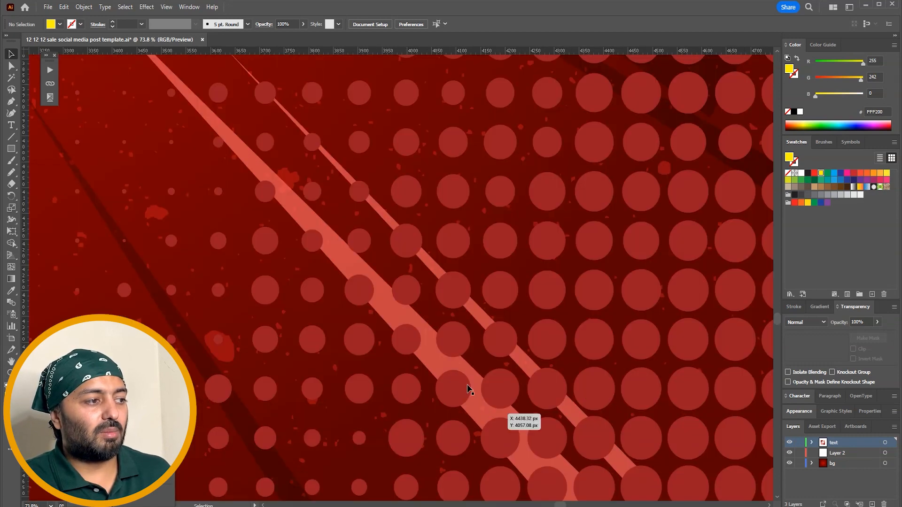
double_click(427, 347)
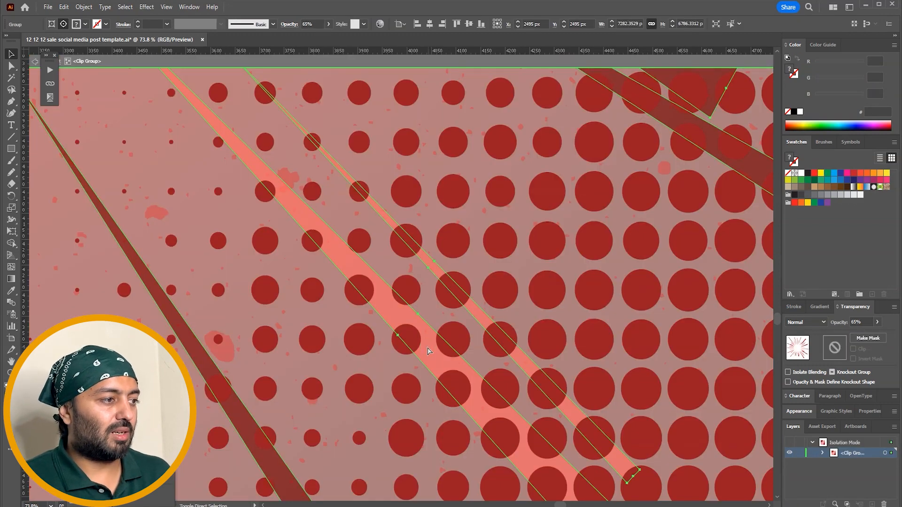
key("ctrl+shift+]")
double_click(427, 346)
key("ctrl+0")
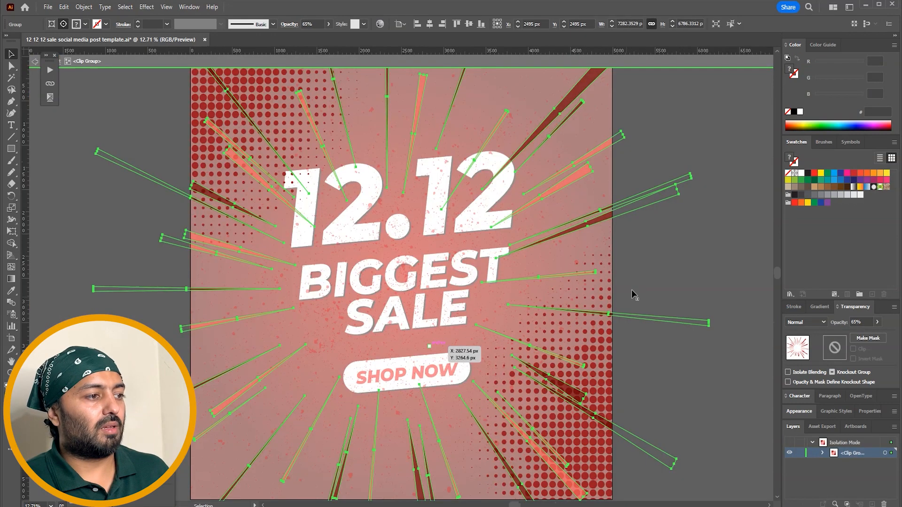
double_click(694, 186)
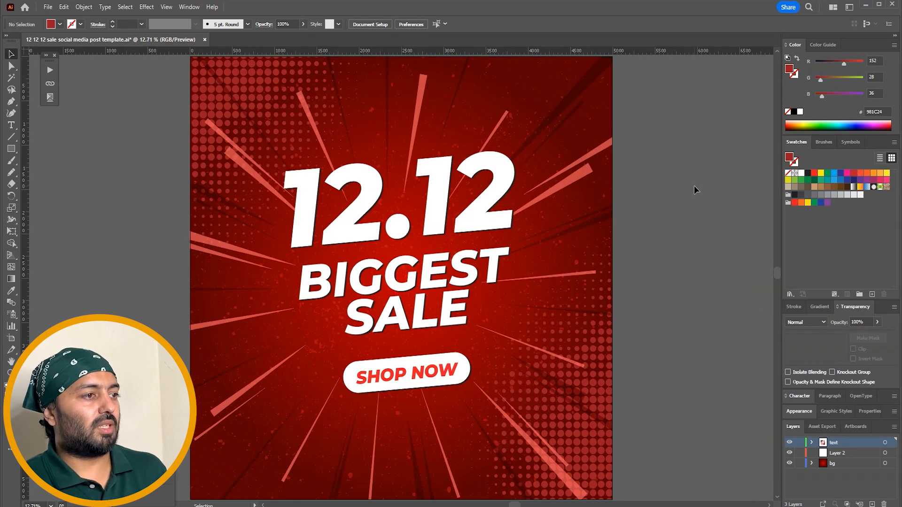
Enlarge the rays group inside the clip group so the rays run past the artboard edges, and save the document
key("ctrl+minus")
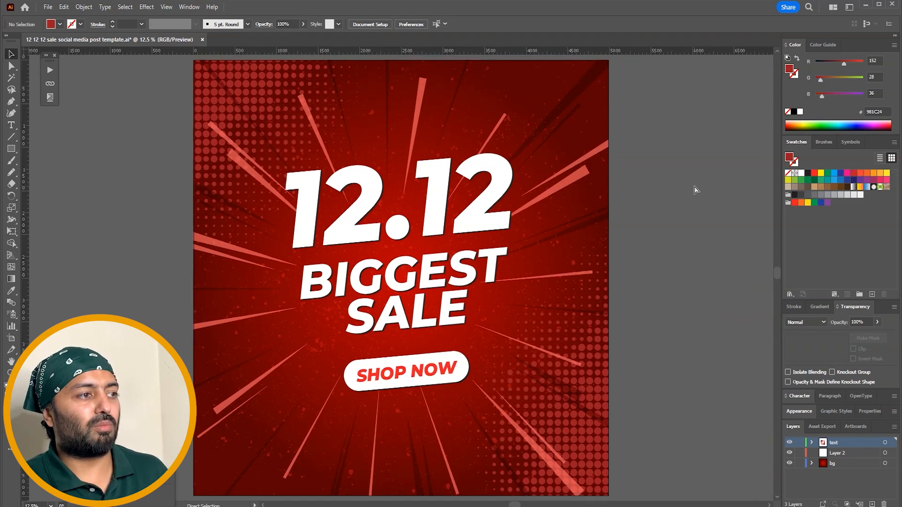
double_click(516, 214)
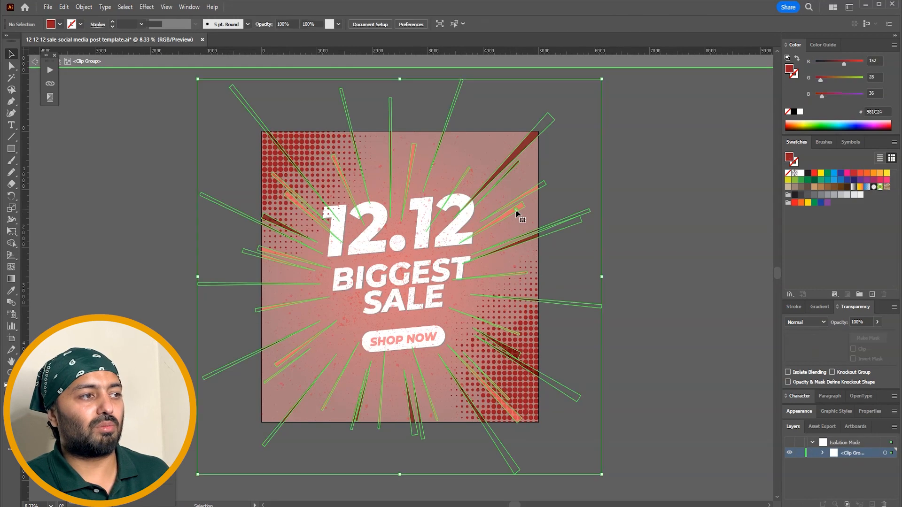
scroll(590, 109, "up", 3)
left_click_drag(601, 121, 666, 84)
double_click(738, 179)
key("space")
left_click_drag(649, 299, 671, 246)
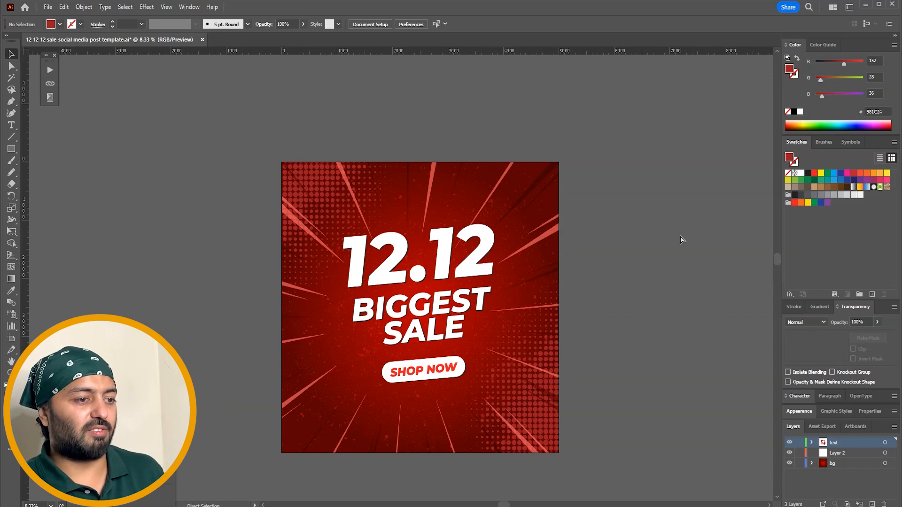
key("v")
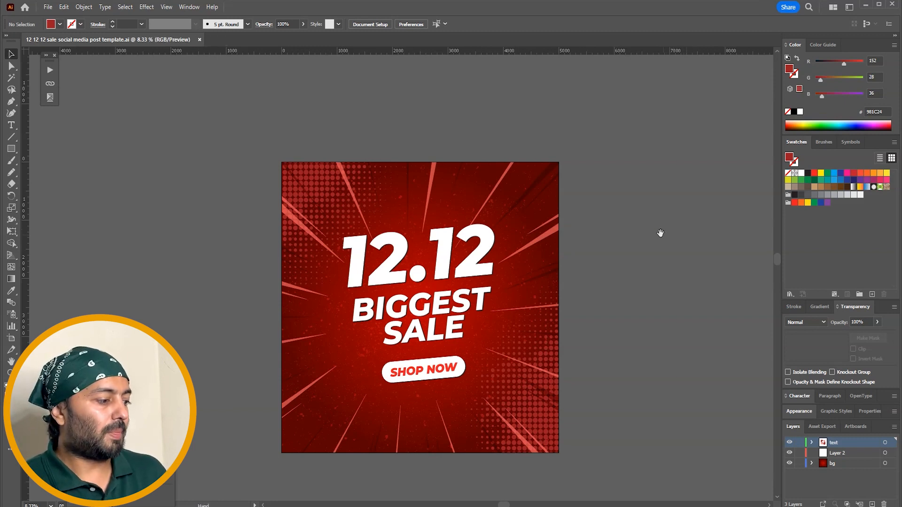
Select all the artwork and convert its text to outlines
left_click_drag(658, 234, 611, 210)
key("ctrl+a")
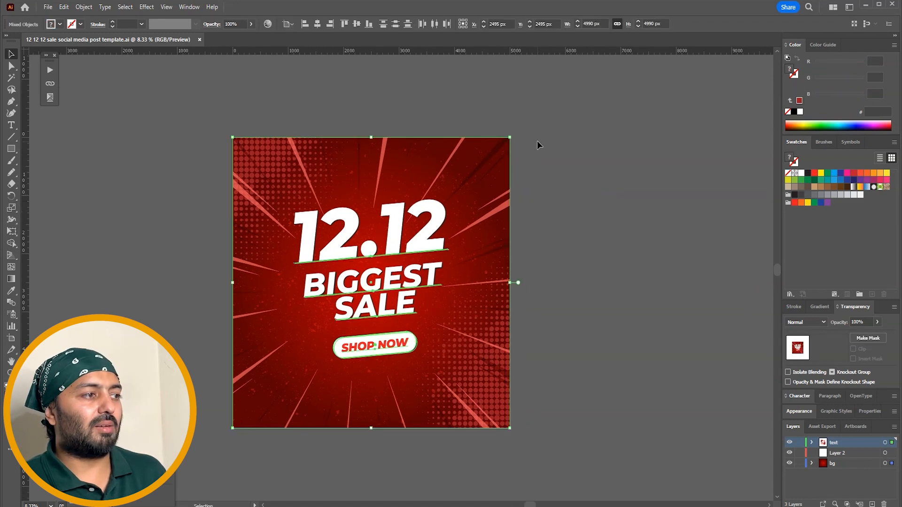
left_click(566, 202)
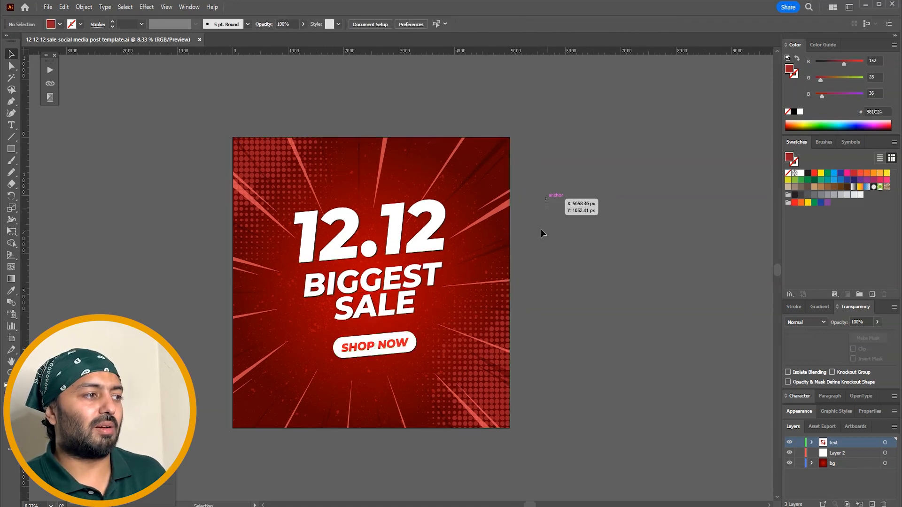
left_click_drag(384, 367, 385, 366)
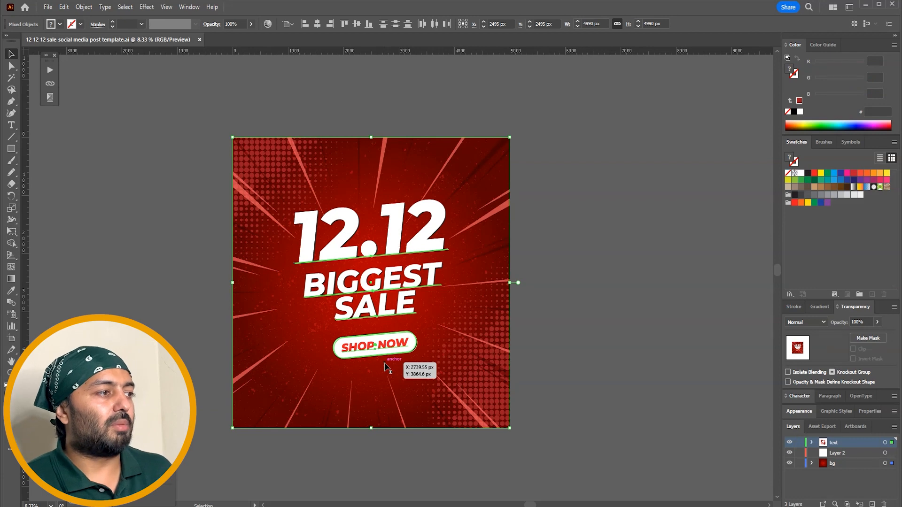
left_click(105, 7)
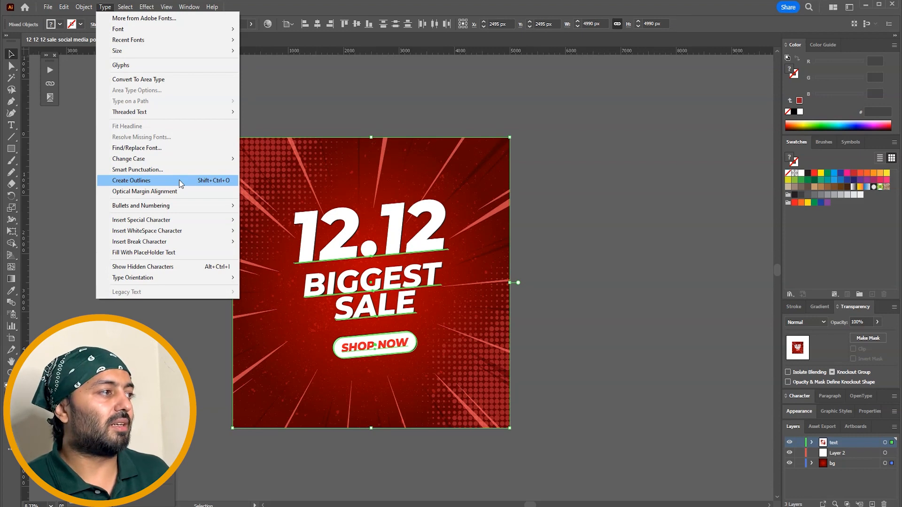
left_click(196, 181)
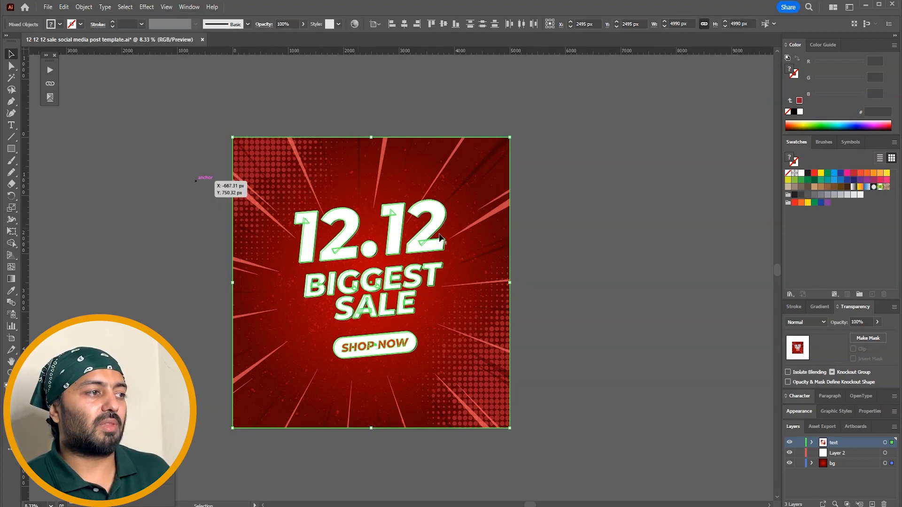
left_click(548, 195)
left_click(428, 274)
left_click(549, 252)
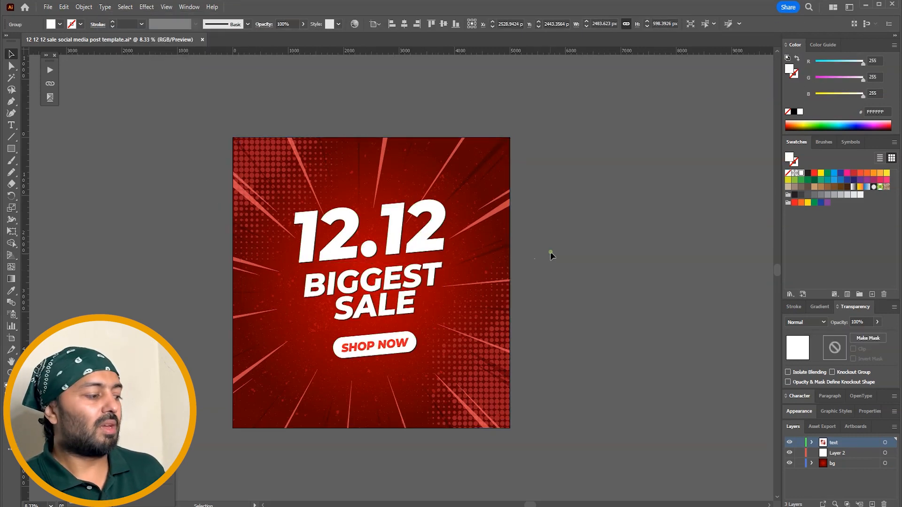
Save the design as an Illustrator EPS file named 12 12 12 sale social media post template, using all artboards
left_click(48, 6)
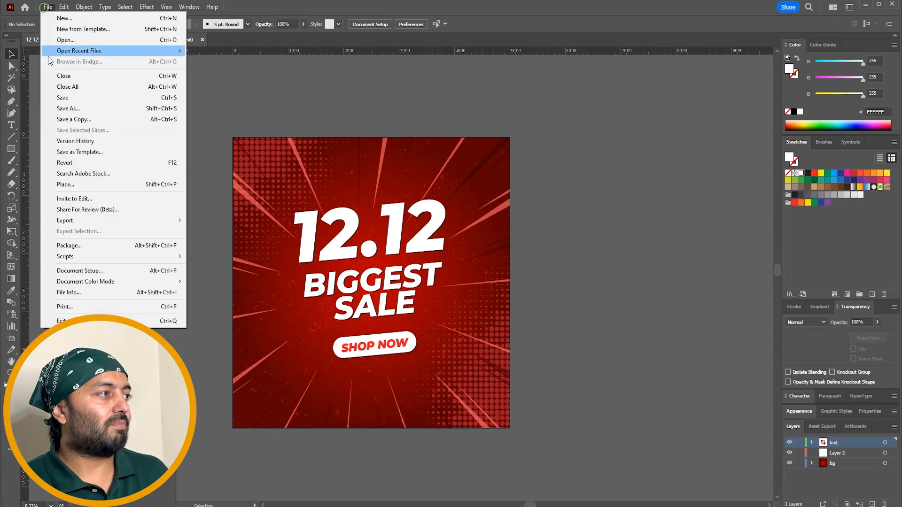
left_click(109, 108)
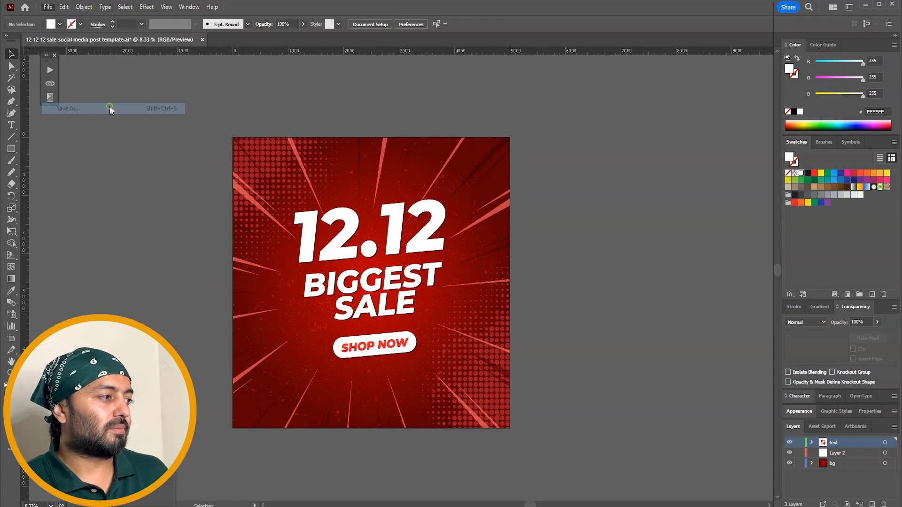
left_click(119, 413)
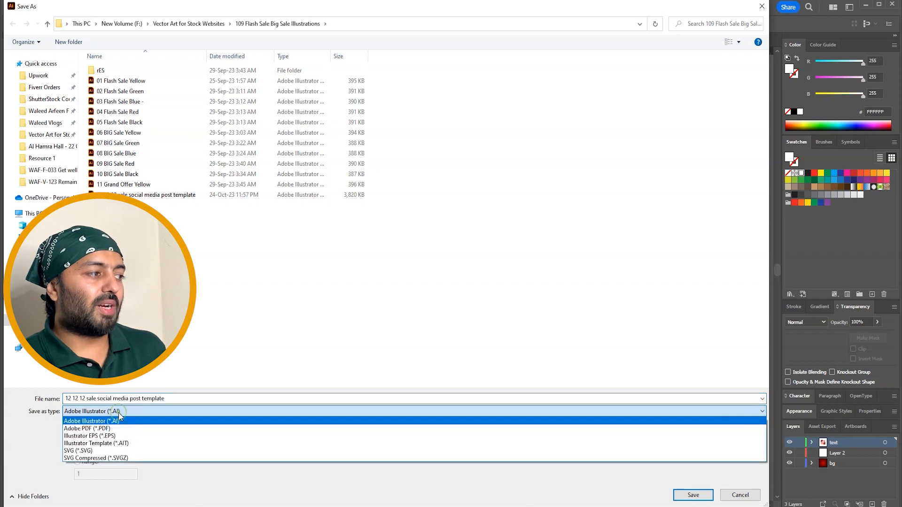
left_click(92, 436)
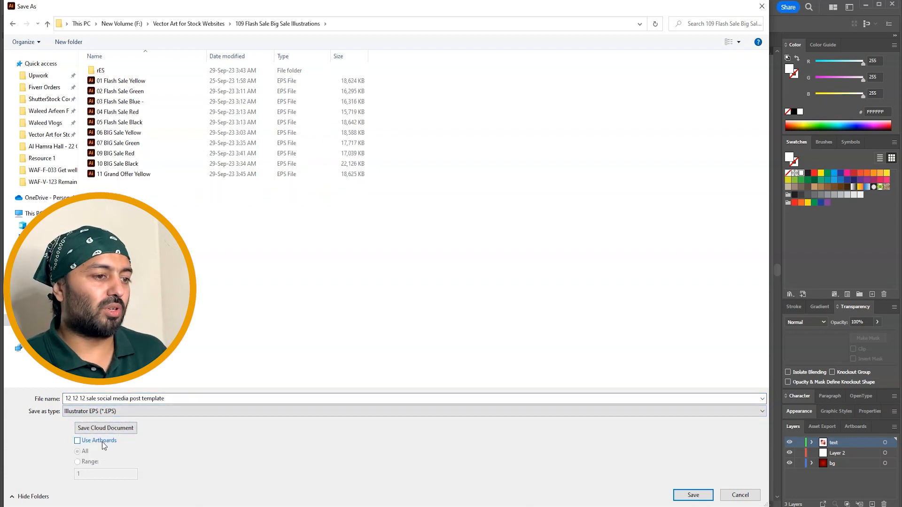
left_click(103, 442)
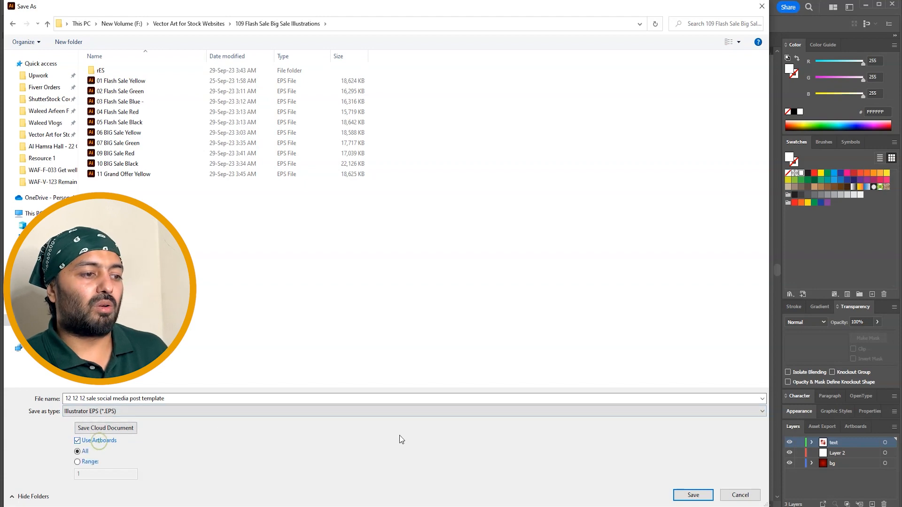
left_click(691, 495)
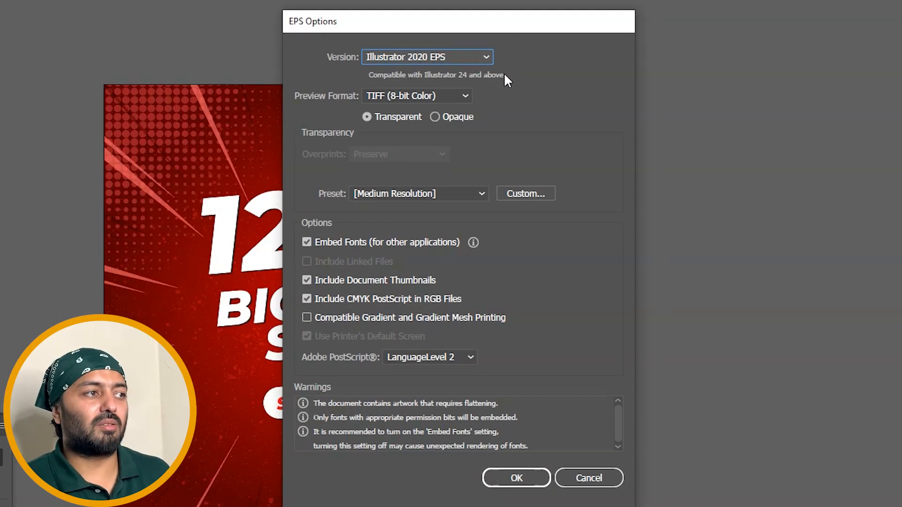
Set the EPS version to Illustrator 10 EPS and confirm the EPS export
left_click(482, 57)
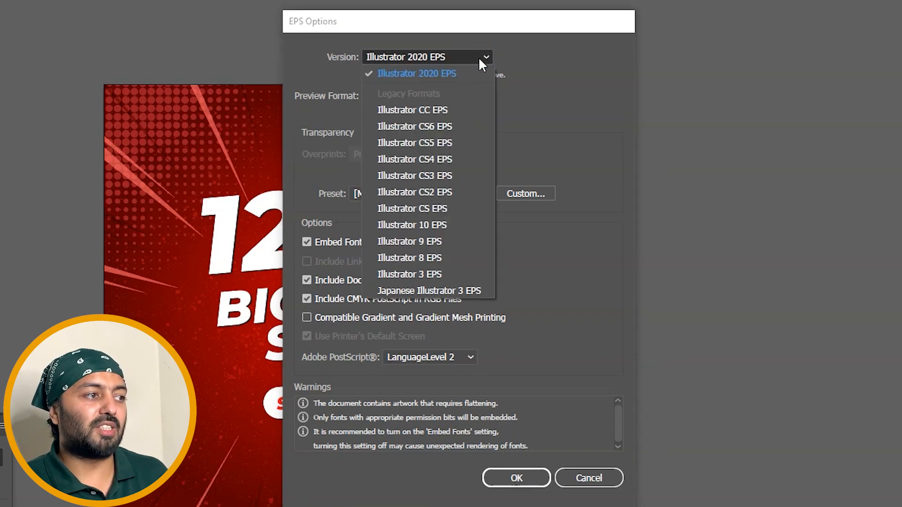
left_click(447, 224)
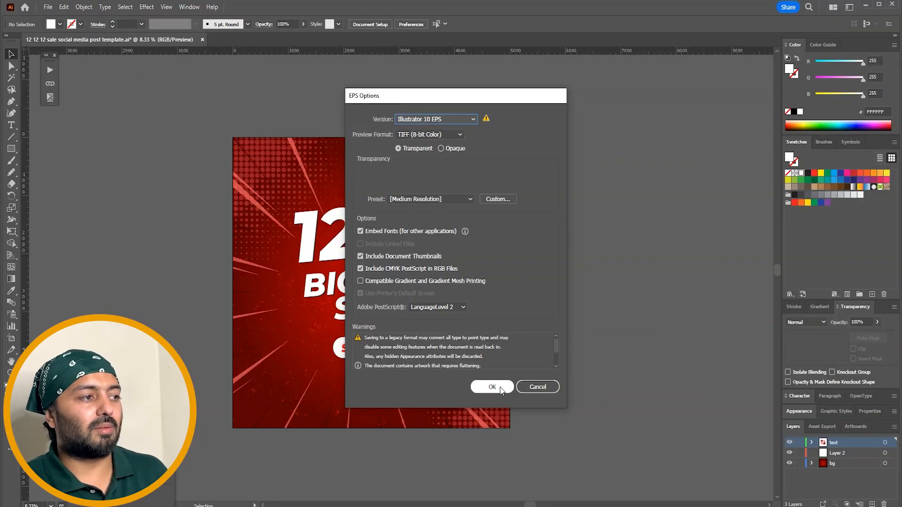
left_click(492, 387)
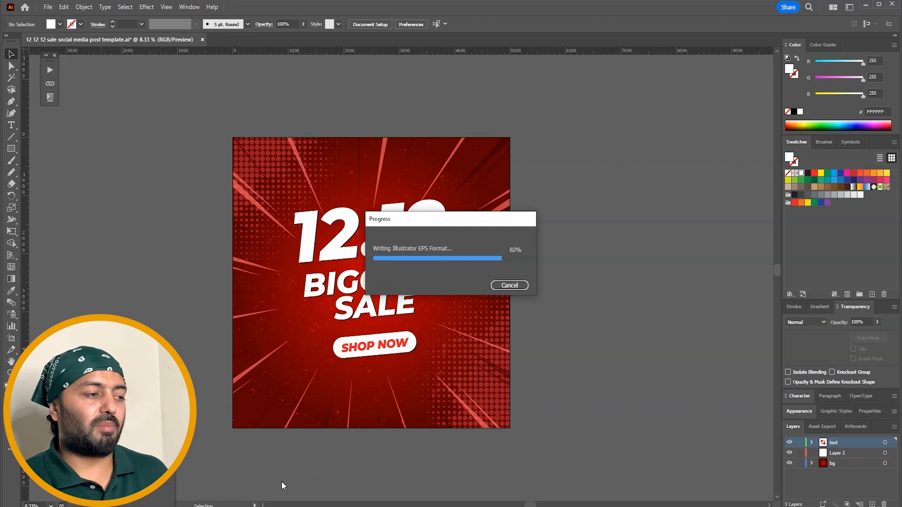
Switch to the Shutterstock Contributor site in the browser and open the page for uploading media
key("alt+Tab")
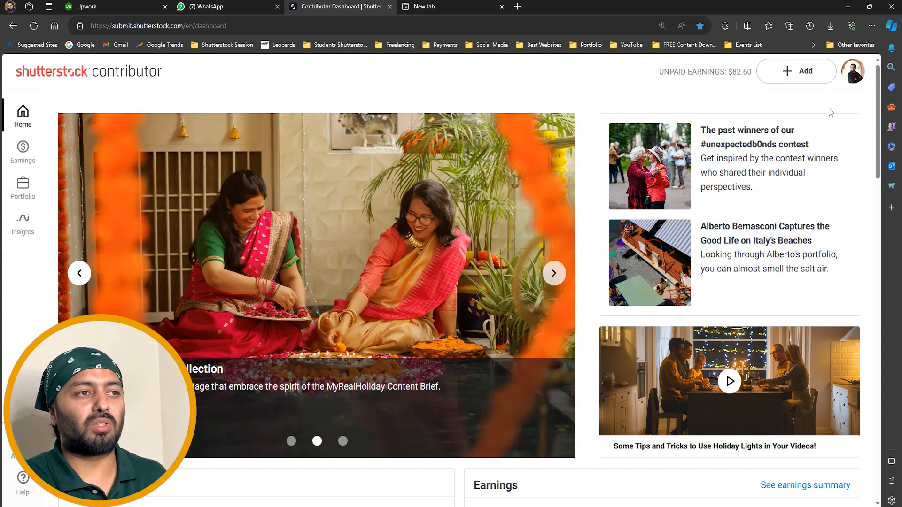
left_click(826, 74)
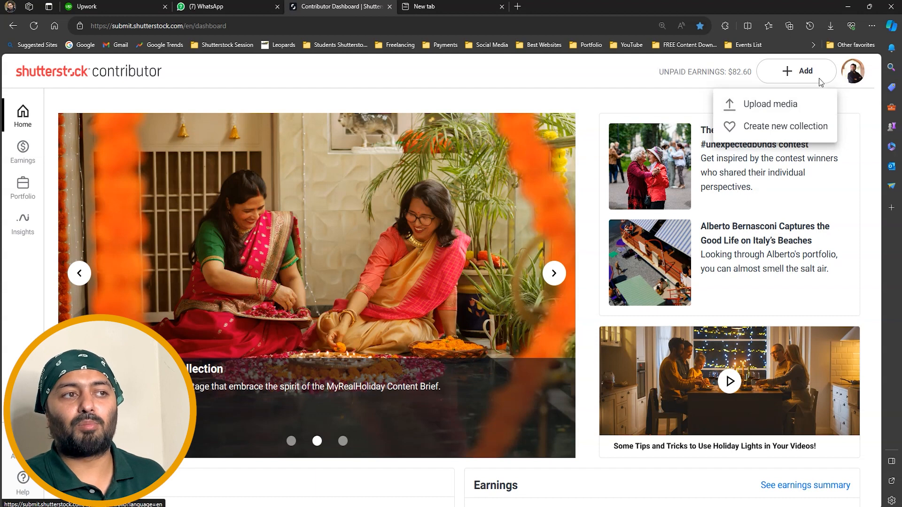
left_click(805, 106)
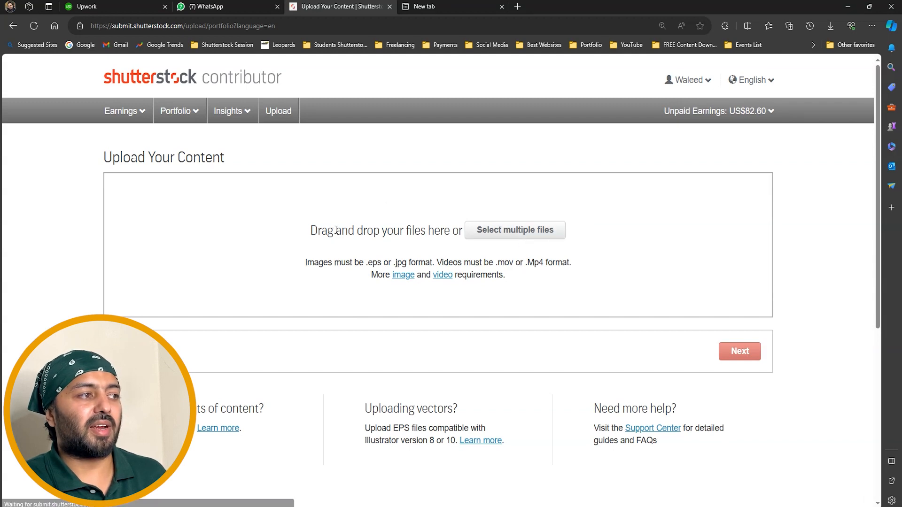
left_click_drag(312, 230, 458, 233)
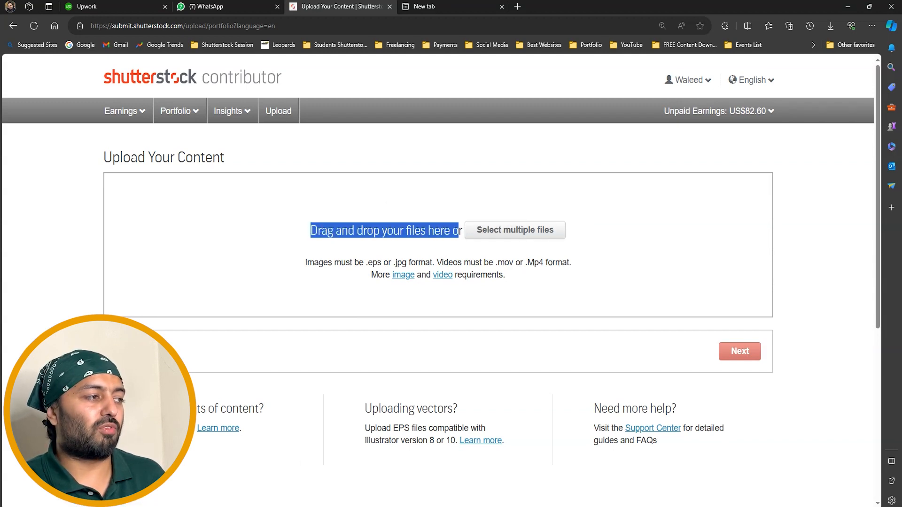
Locate the 12 12 12 sale social media post template EPS in its folder, upload it to Shutterstock, and continue to the submission page
left_click(274, 505)
right_click(200, 226)
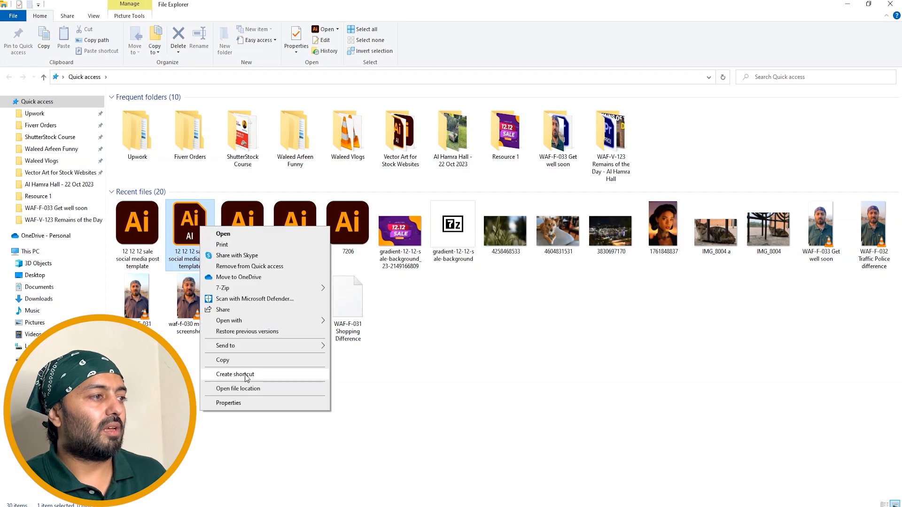
left_click(238, 388)
left_click_drag(835, 371, 458, 257)
left_click(374, 321)
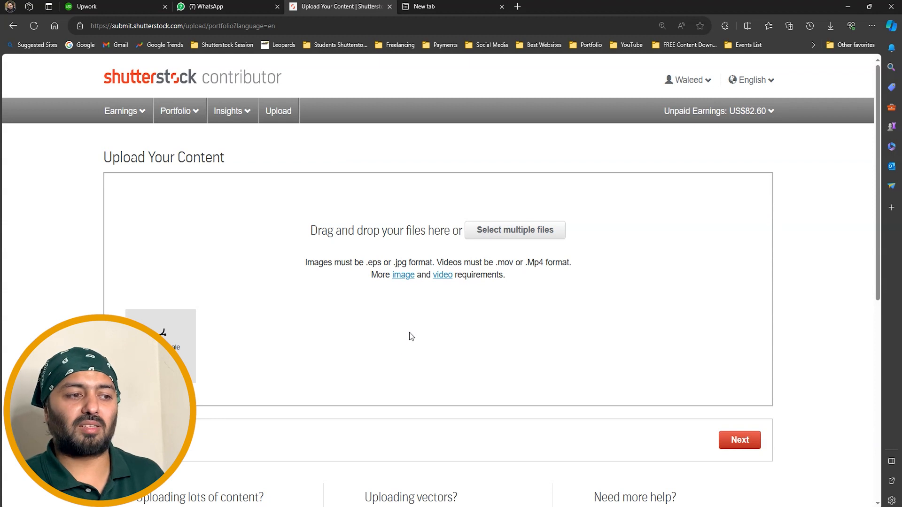
left_click(741, 432)
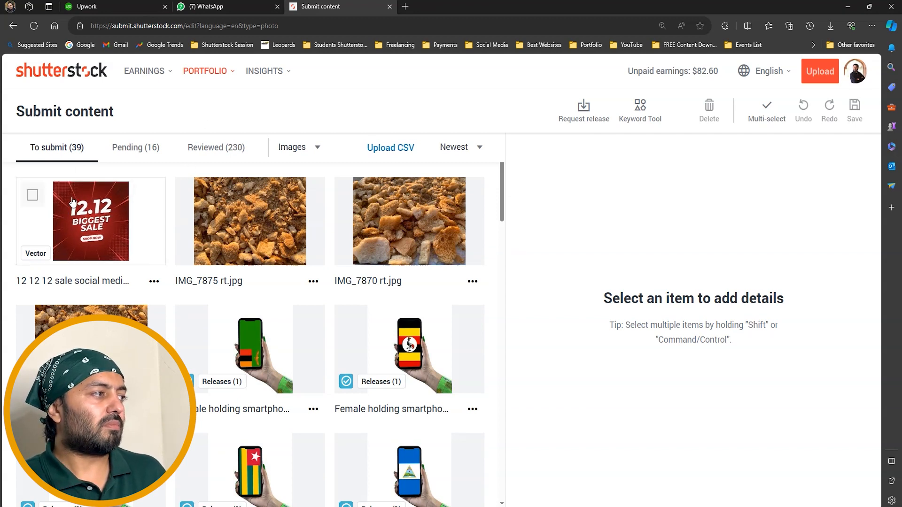
Select the uploaded 12.12 sale vector and review its image type, usage and description fields
left_click(32, 198)
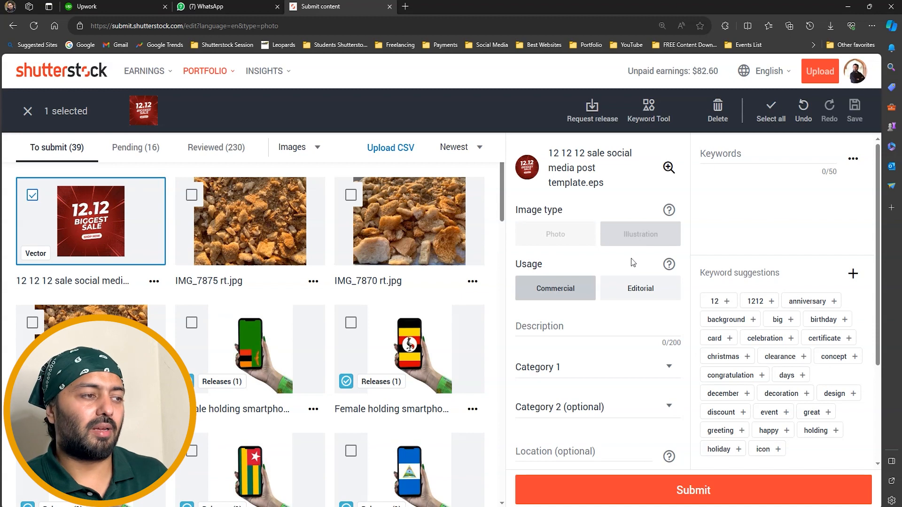
scroll(637, 262, "down", 1)
scroll(638, 262, "up", 1)
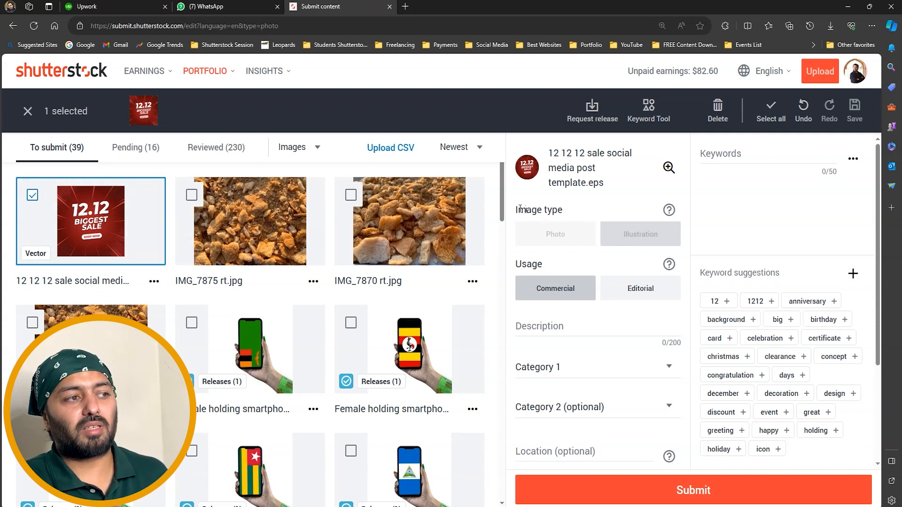
left_click_drag(517, 209, 569, 210)
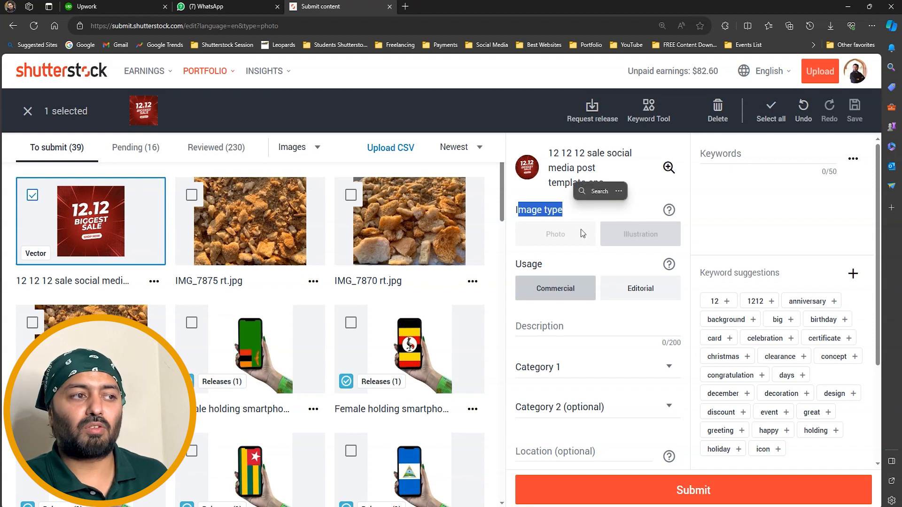
left_click(630, 239)
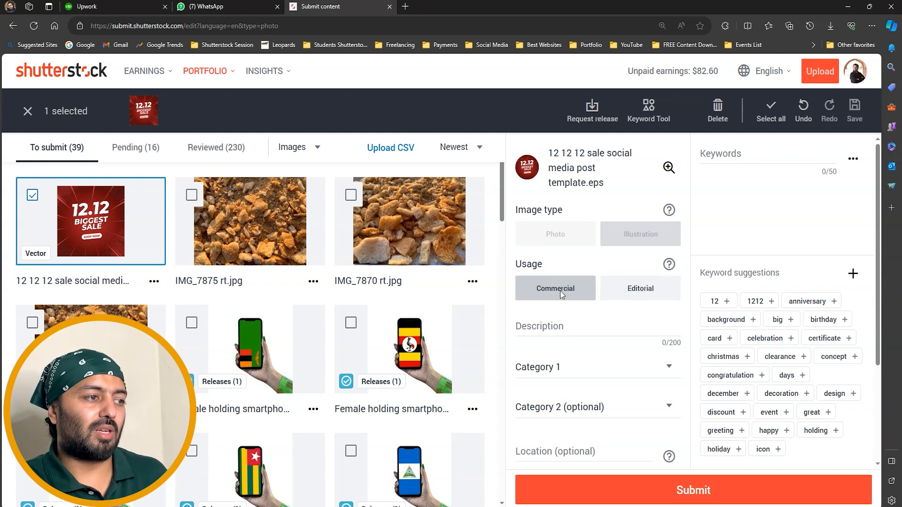
left_click(537, 326)
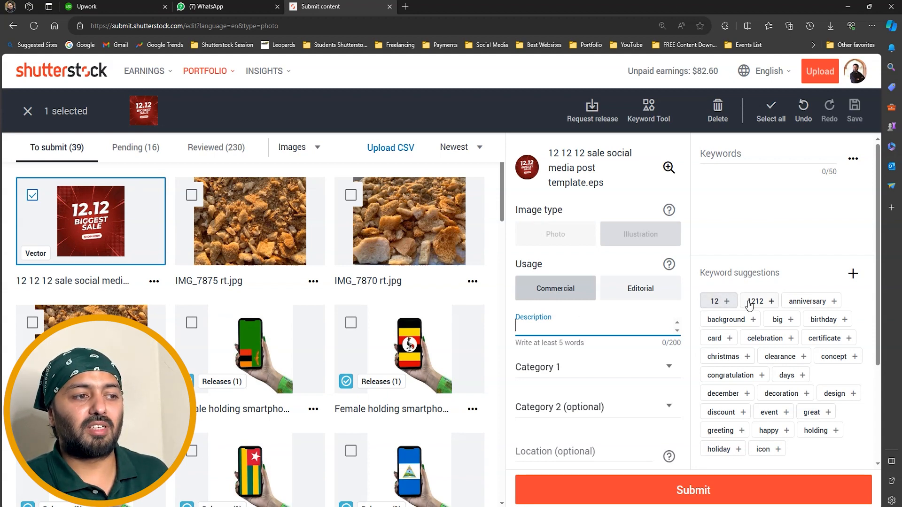
Find more keywords with the Keyword tool by limiting results to Vectors and searching for 12.12 sale banners
scroll(750, 300, "down", 3)
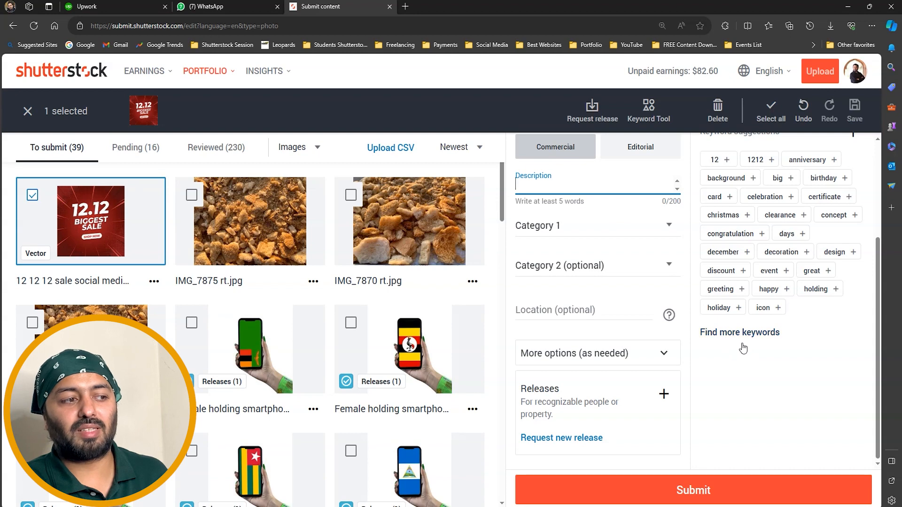
left_click(766, 332)
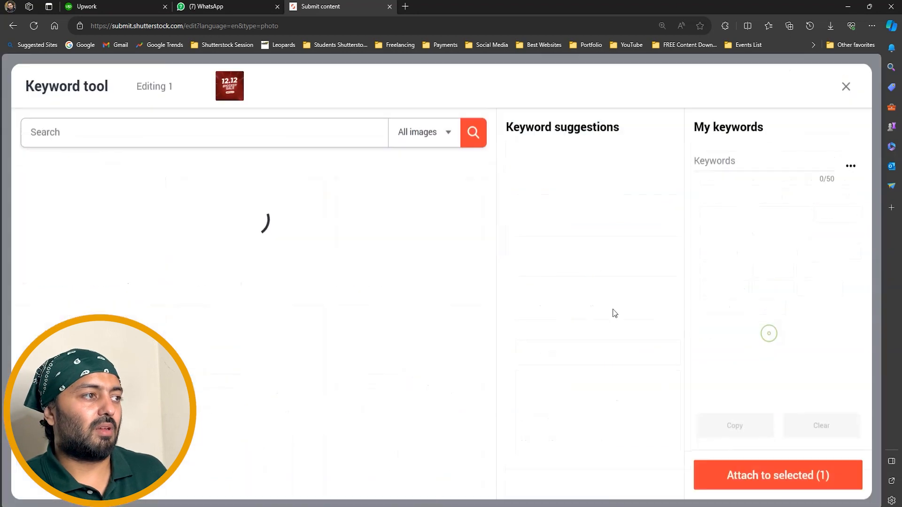
left_click(422, 132)
left_click(424, 187)
left_click(335, 140)
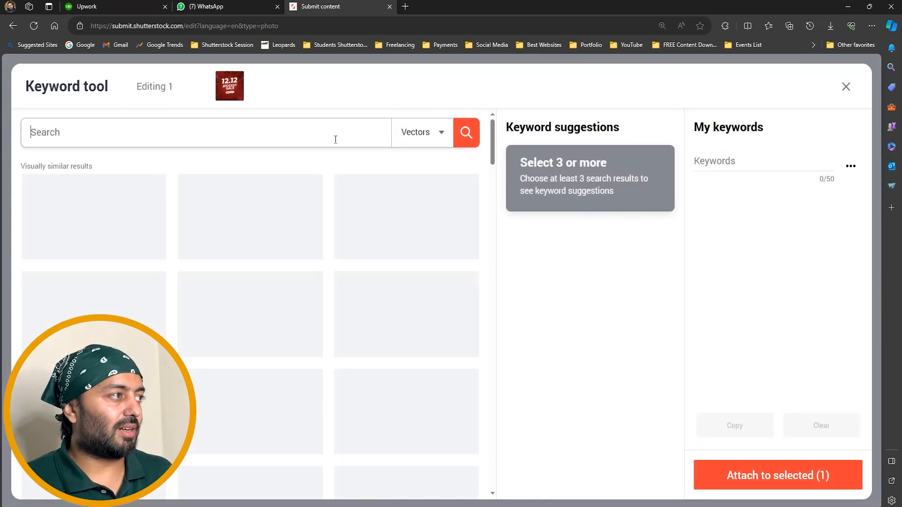
type("12.12 sal")
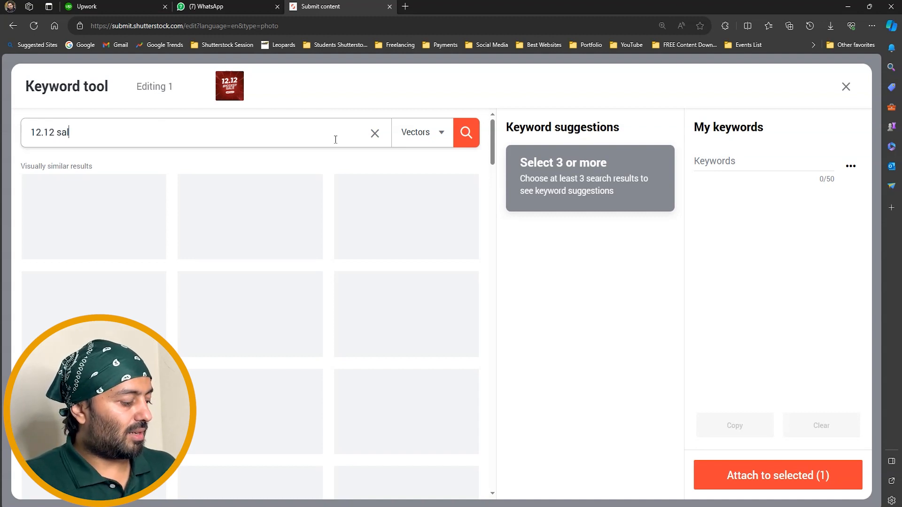
type("e banners")
key("Return")
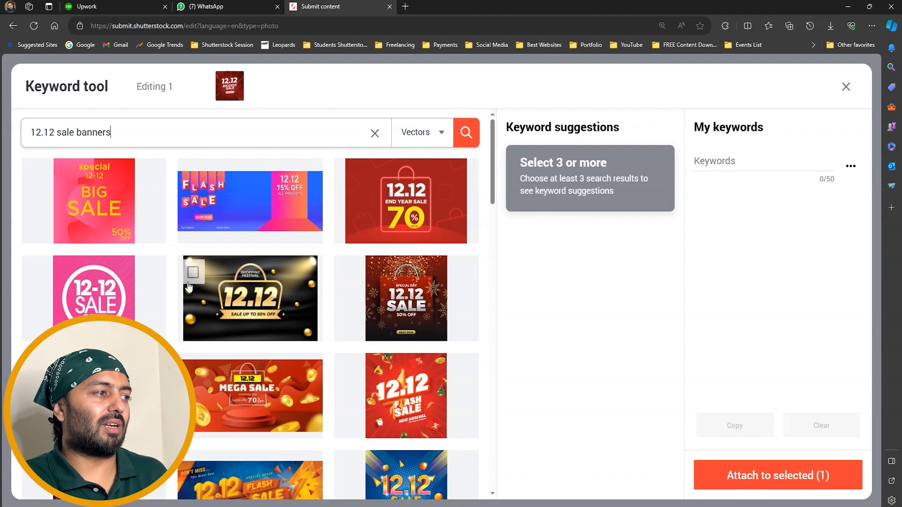
Select three similar results for keyword suggestions: the black shopping festival, the Special Day 12.12 Sale and the red 12.12 Flash Sale banners
left_click(201, 277)
left_click(381, 274)
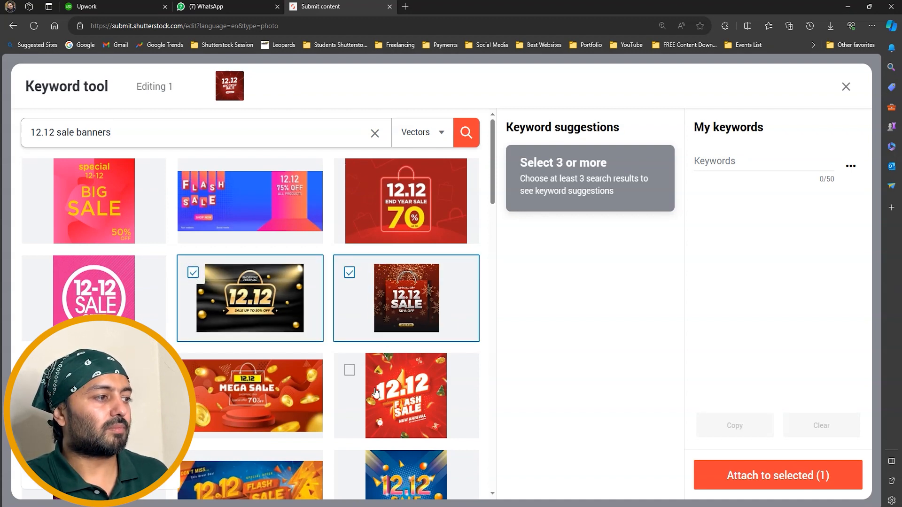
left_click(350, 371)
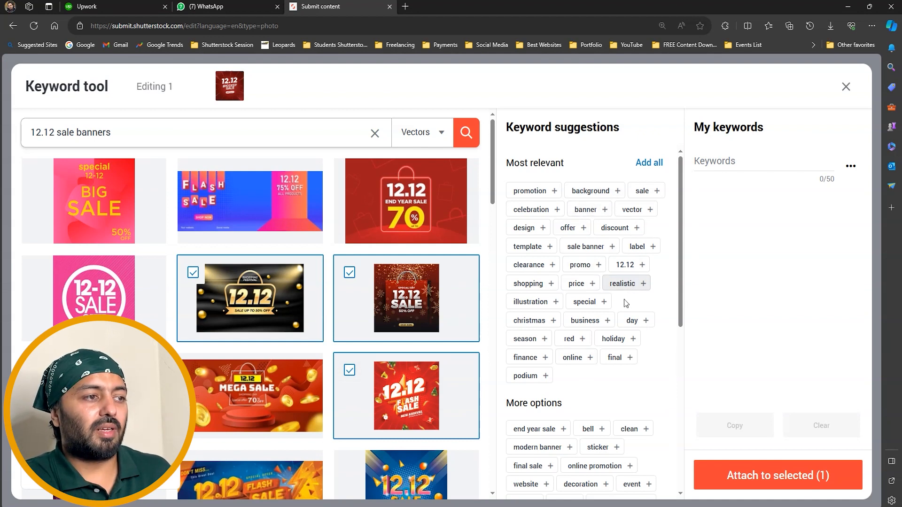
Add the suggested keywords 12.12, promo, template, design, celebration, online, season and christmas
left_click(632, 266)
left_click(586, 265)
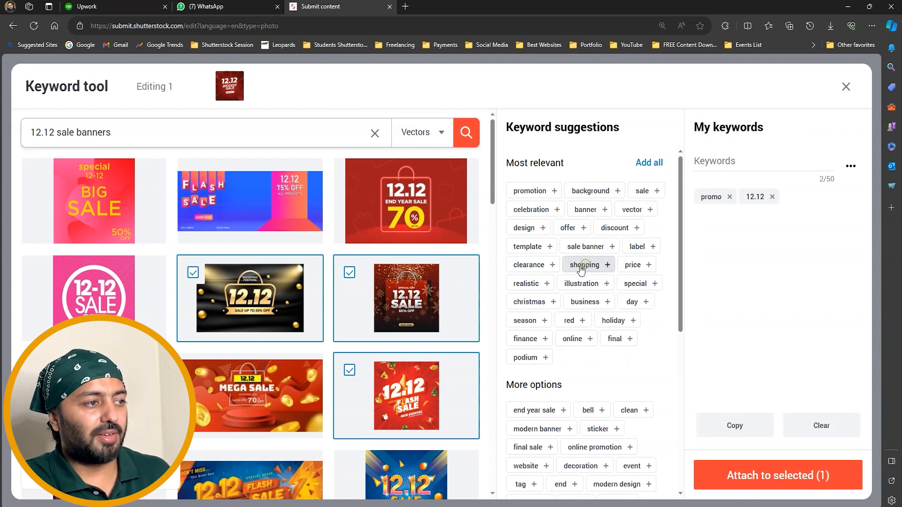
left_click(547, 246)
left_click(531, 234)
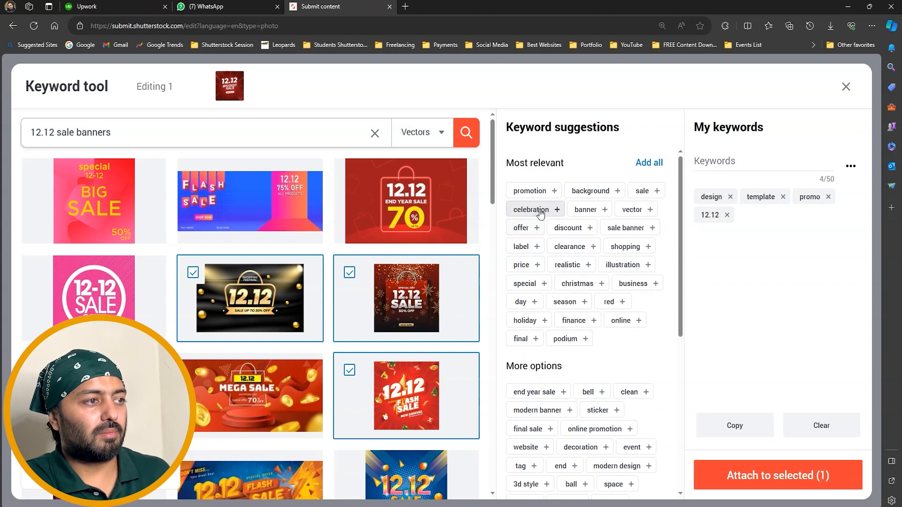
left_click(540, 213)
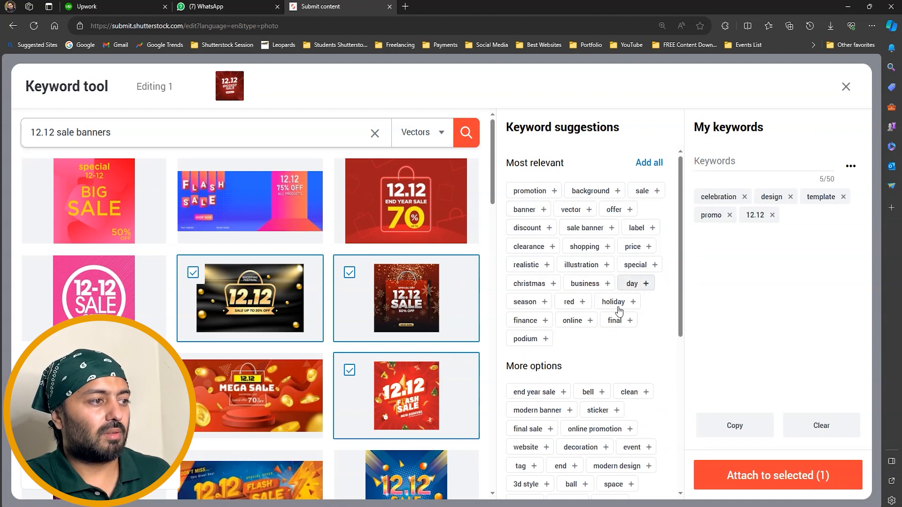
left_click(577, 320)
left_click(538, 303)
left_click(541, 284)
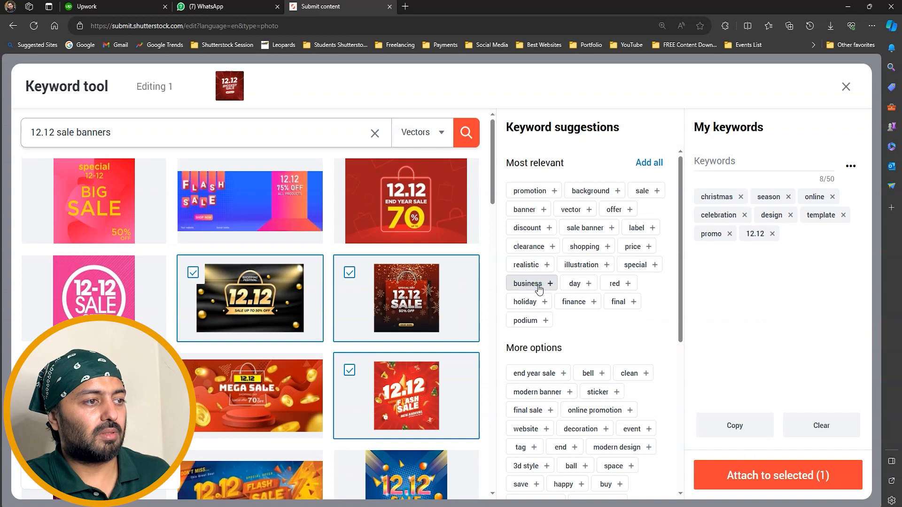
Add the suggested keywords business, illustration, shopping, realistic, sale banner, offer and promotion
left_click(540, 284)
left_click(600, 267)
left_click(605, 246)
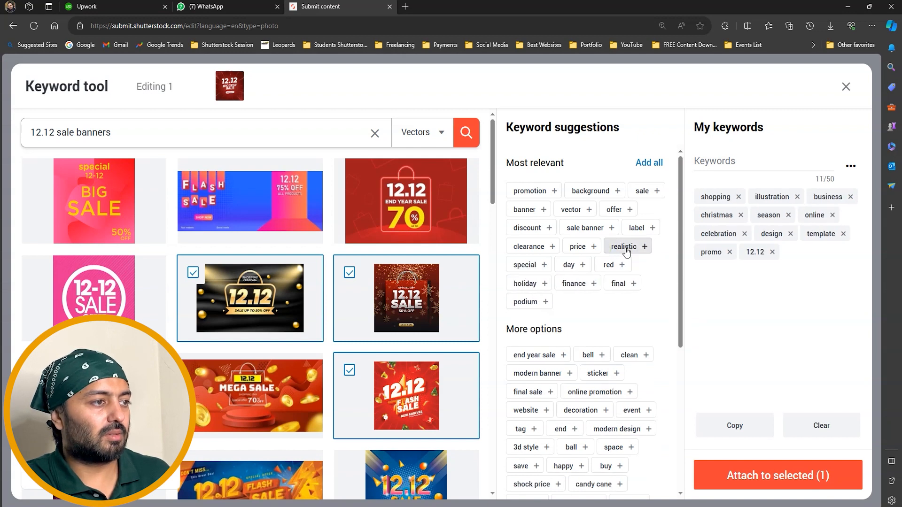
left_click(625, 246)
left_click(584, 230)
left_click(614, 210)
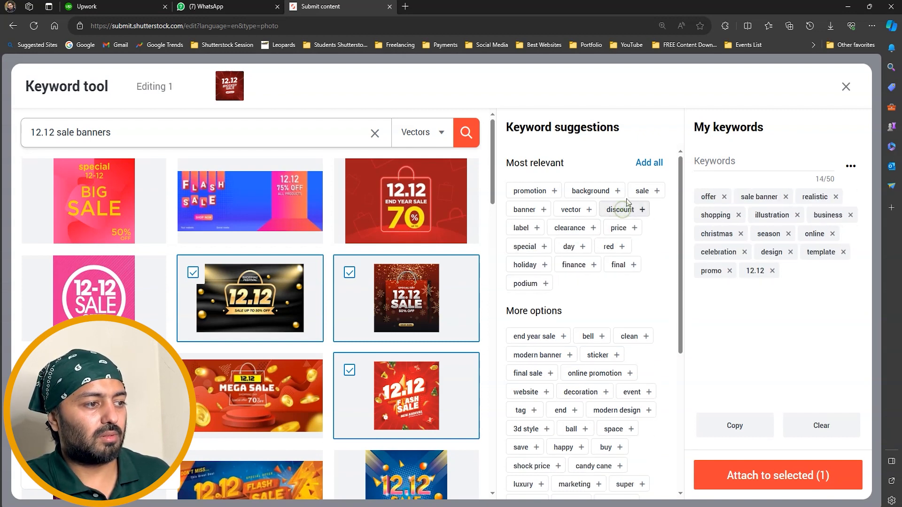
left_click(529, 190)
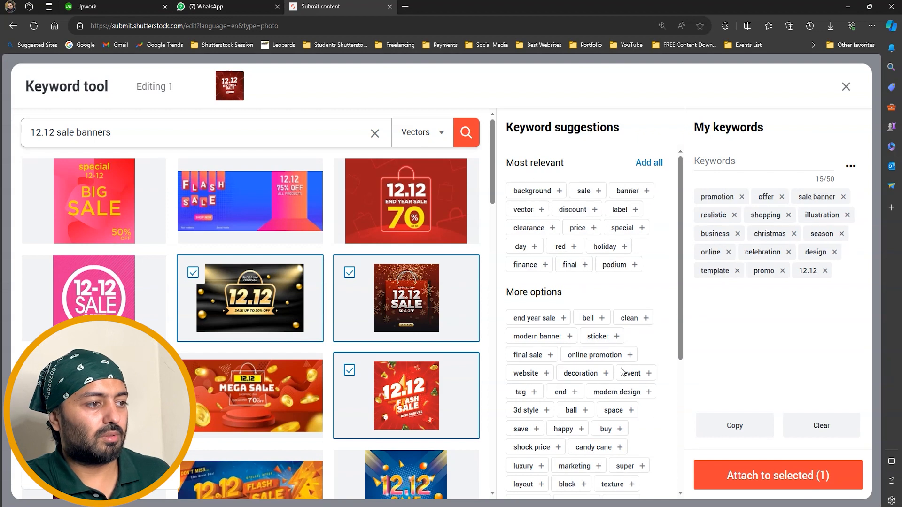
Add the keywords online promotion, end year sale, advertisement and final sale, and close the Keyword tool
left_click(589, 357)
left_click(543, 320)
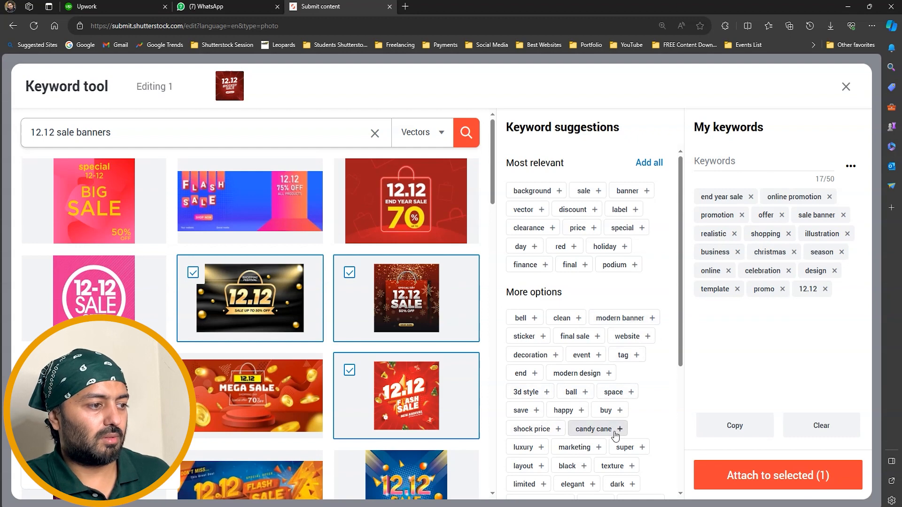
scroll(540, 444, "down", 1)
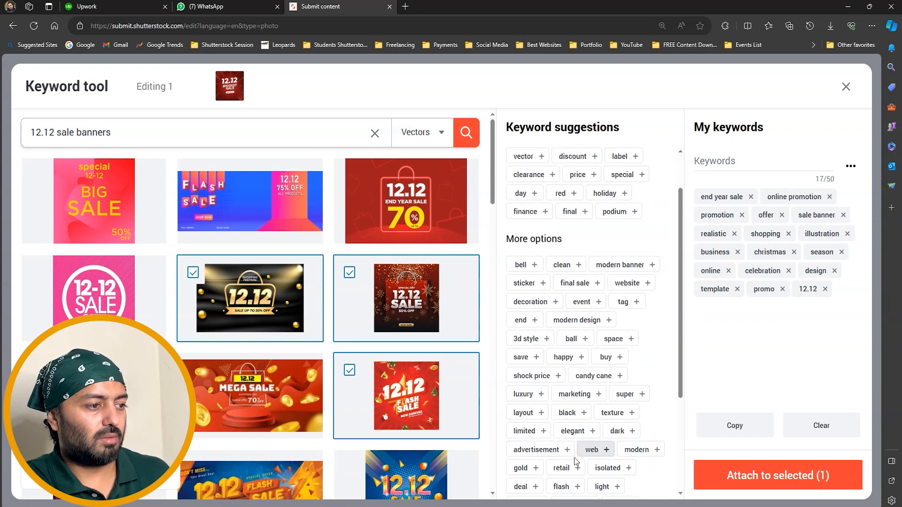
left_click(547, 450)
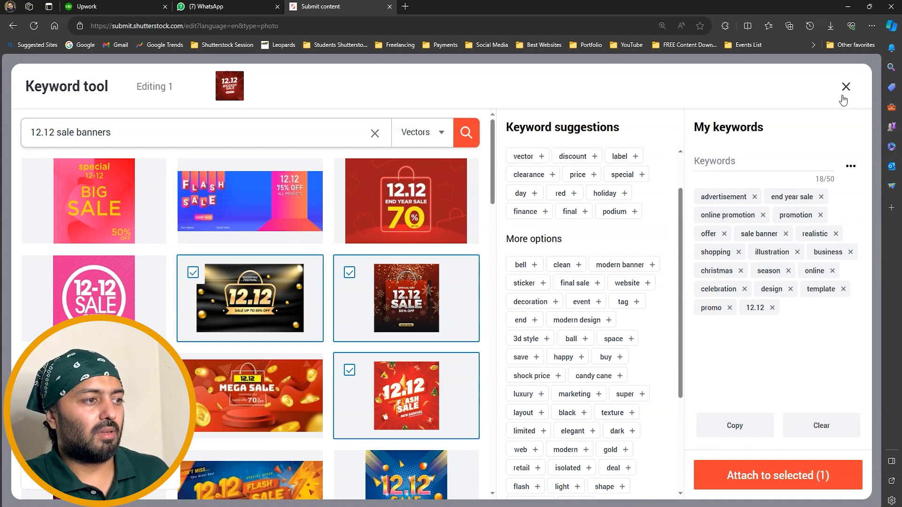
scroll(623, 303, "down", 1)
left_click(584, 230)
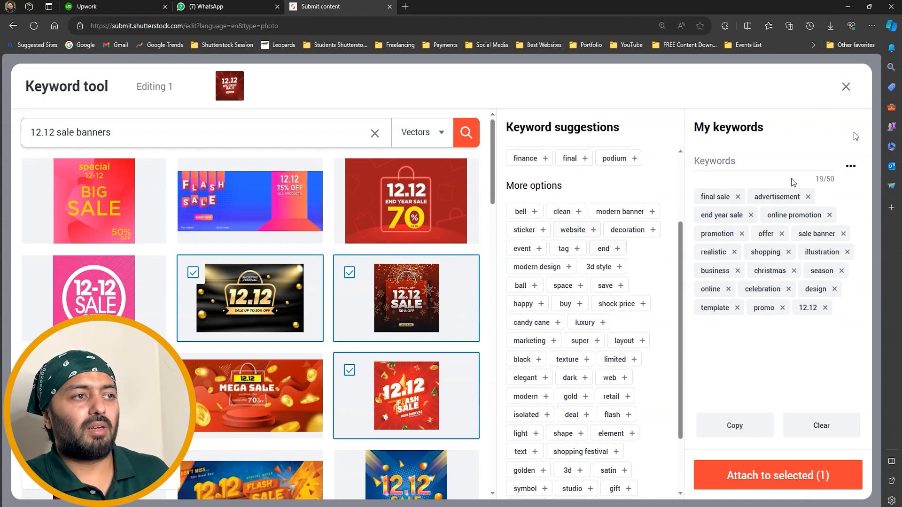
left_click(845, 87)
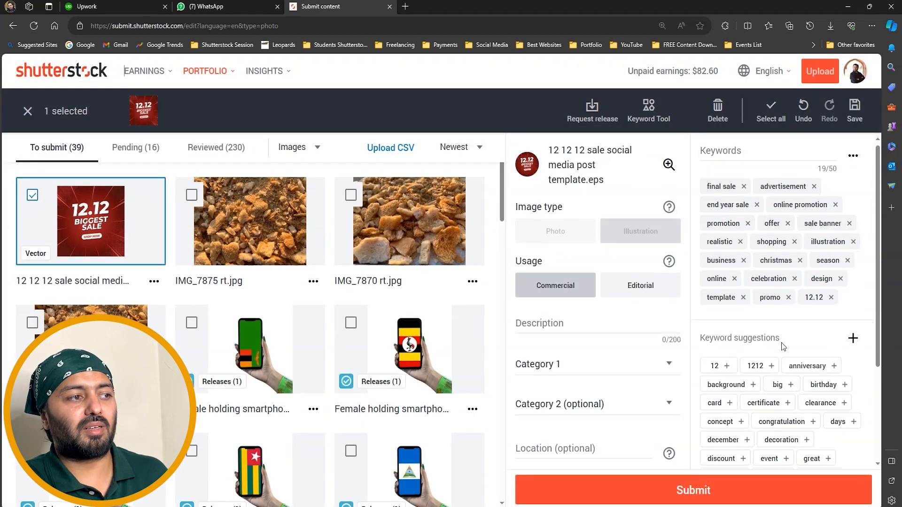
Enter the description "12.12 Biggest Sale Vector Banner Design. Social Media Post Template in Red Theme. Editable EPS File."
scroll(625, 291, "down", 1)
left_click(554, 227)
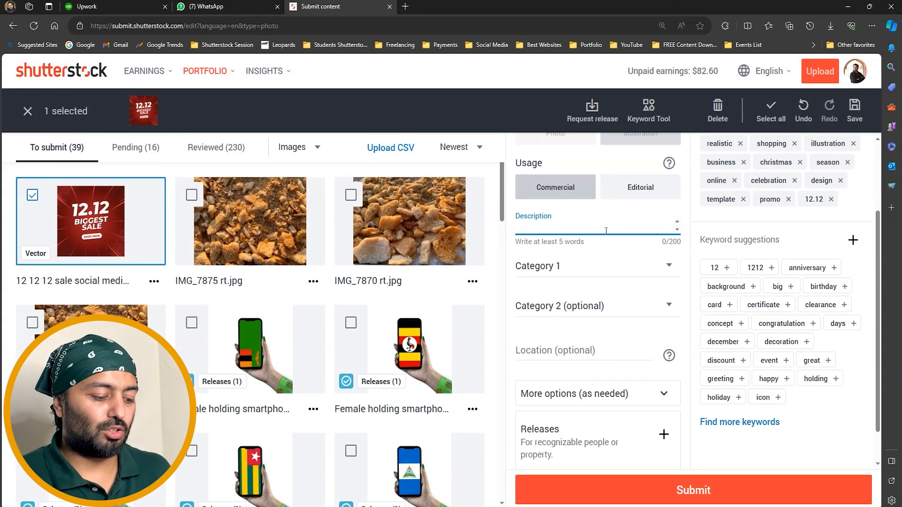
type("12.12")
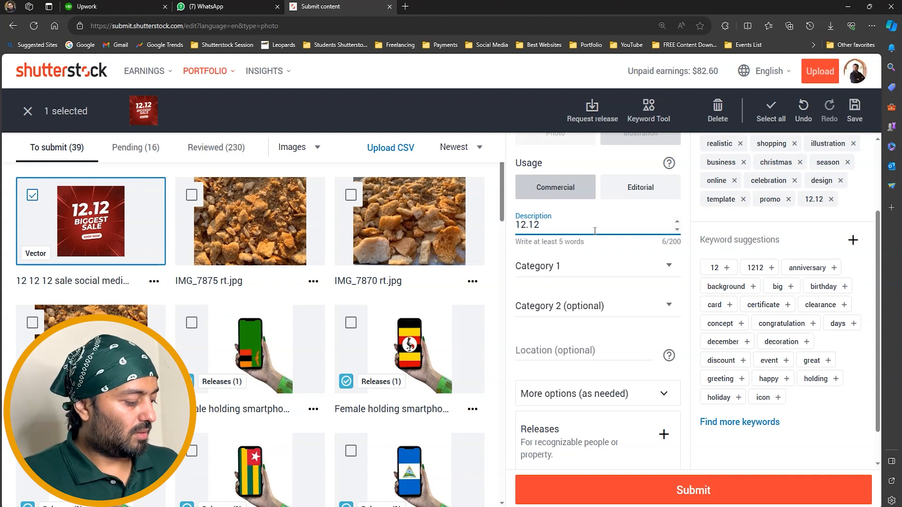
type("Bigg")
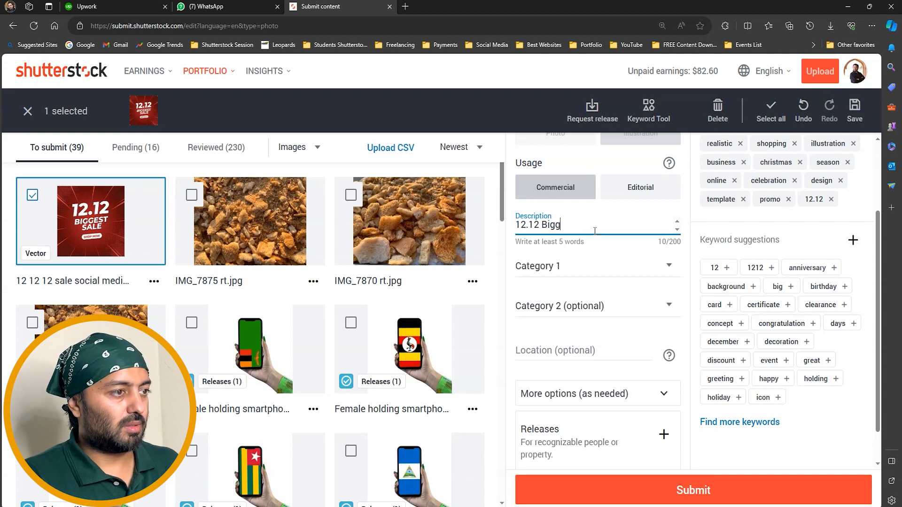
type("est Sale")
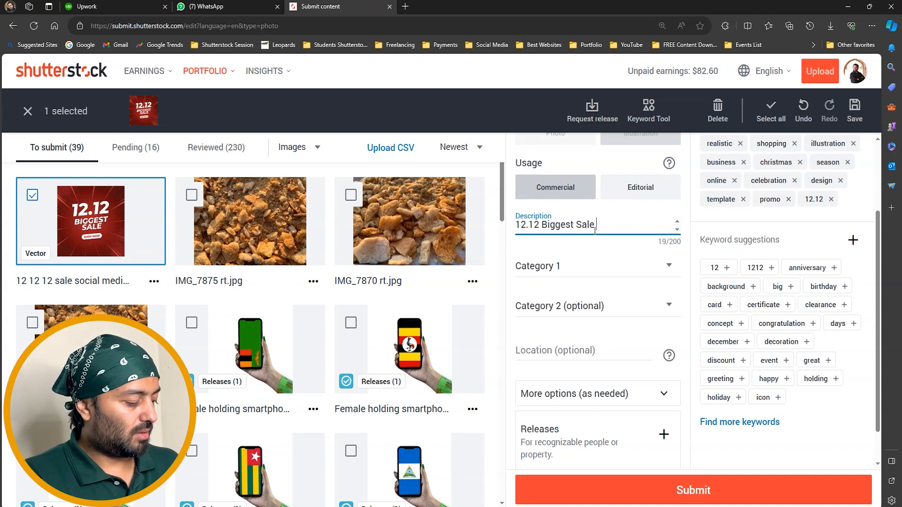
type(" Vector Banner")
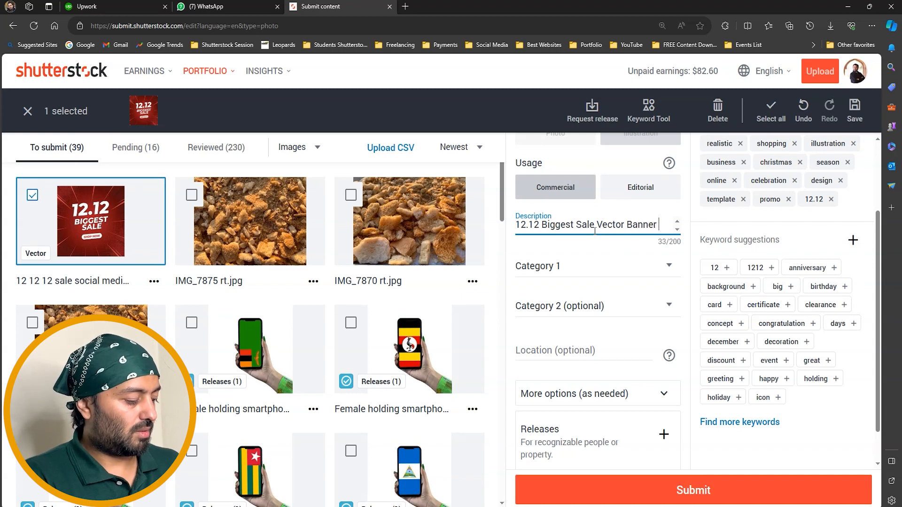
type(" Desi")
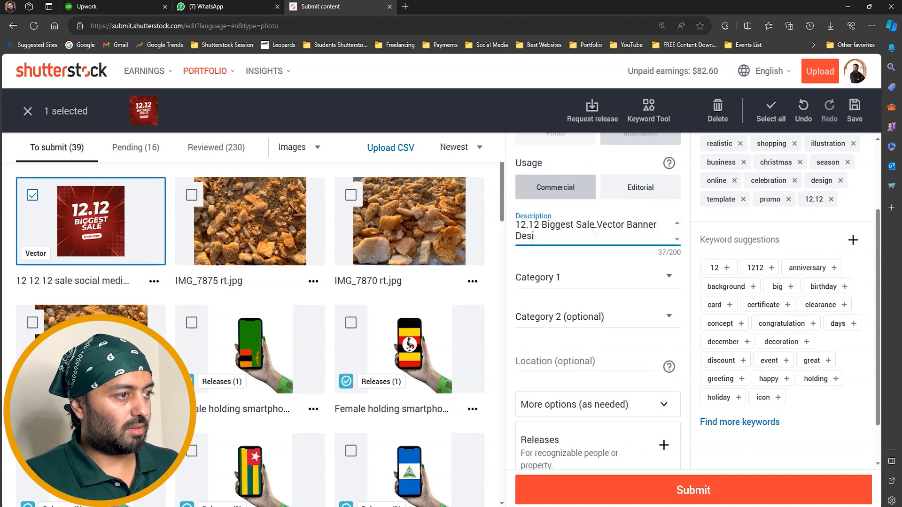
type("gn. Social Media P")
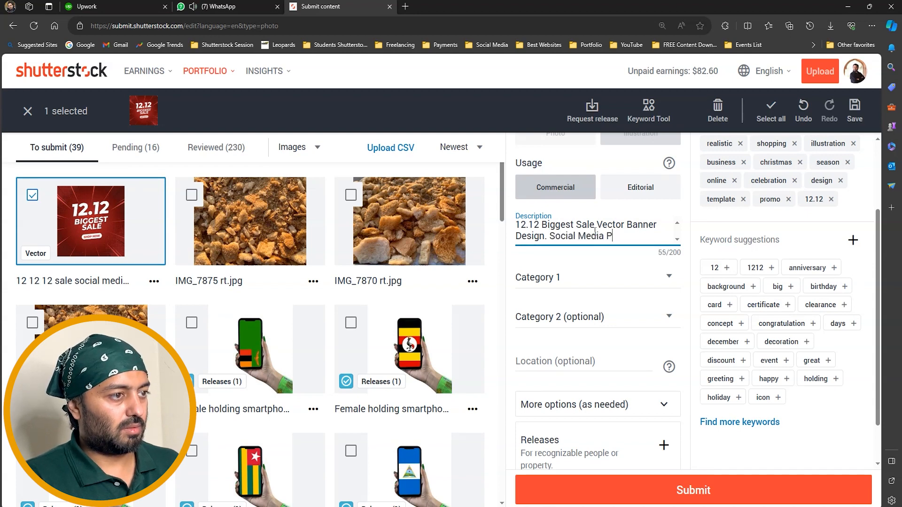
type("ost Template ")
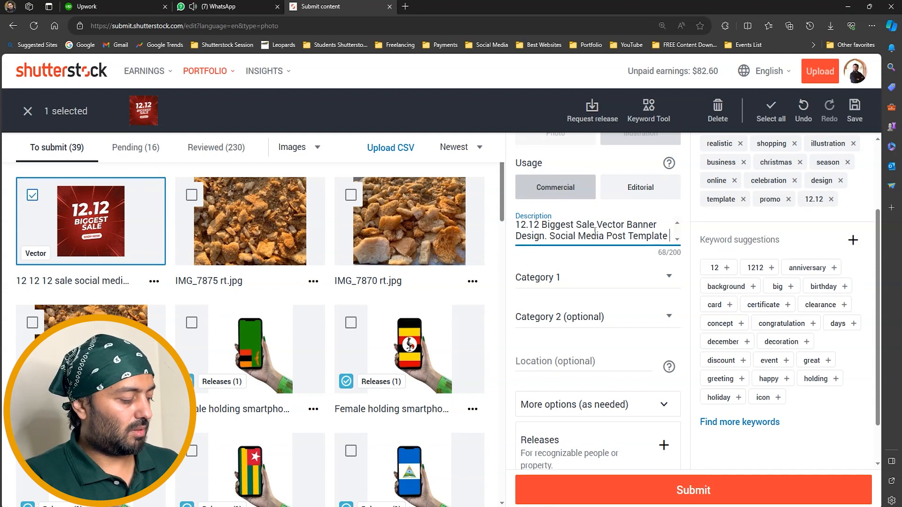
type("in Red Theme")
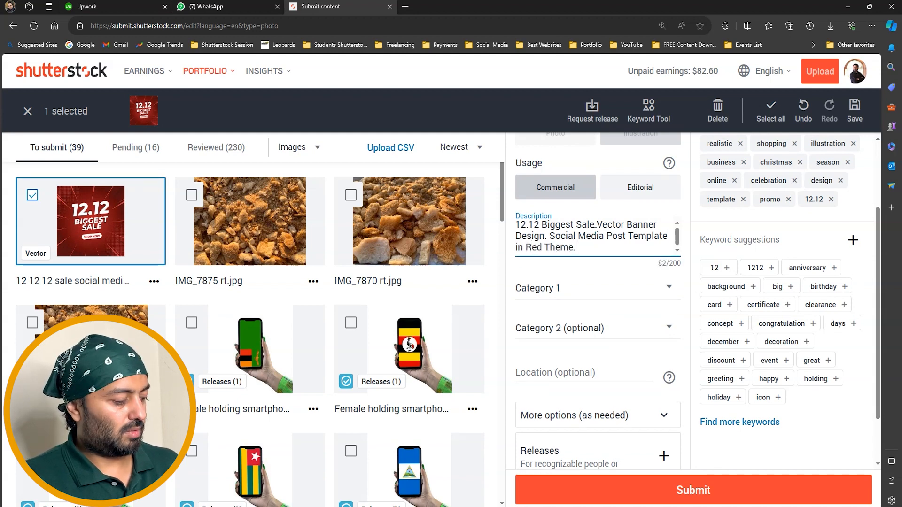
type(". Editable EP")
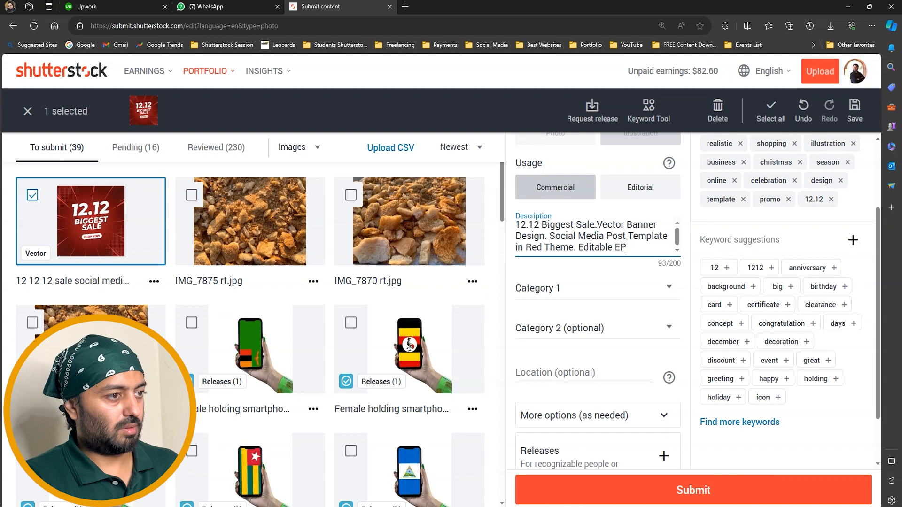
type("S File.")
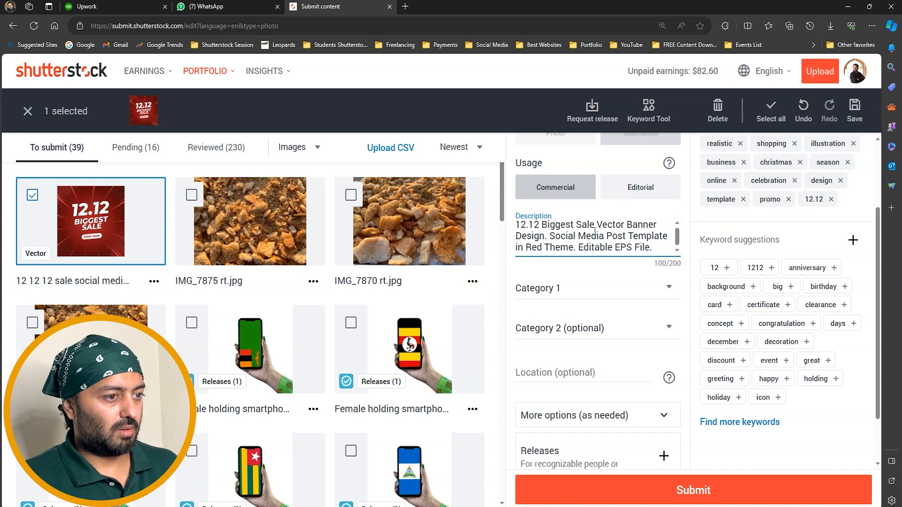
Append the sentence "Happy Holidays and Christmas Eve." to the end of the image description
type(" Happy Golidays")
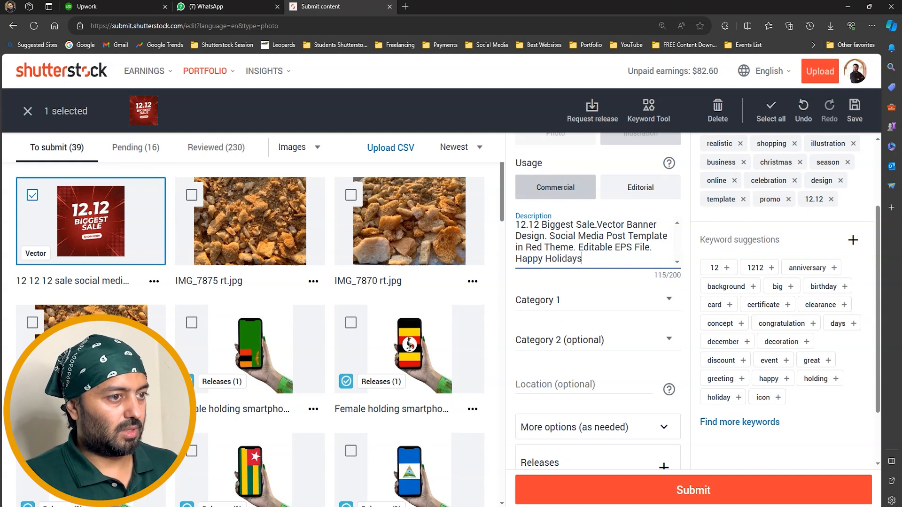
type(" an d")
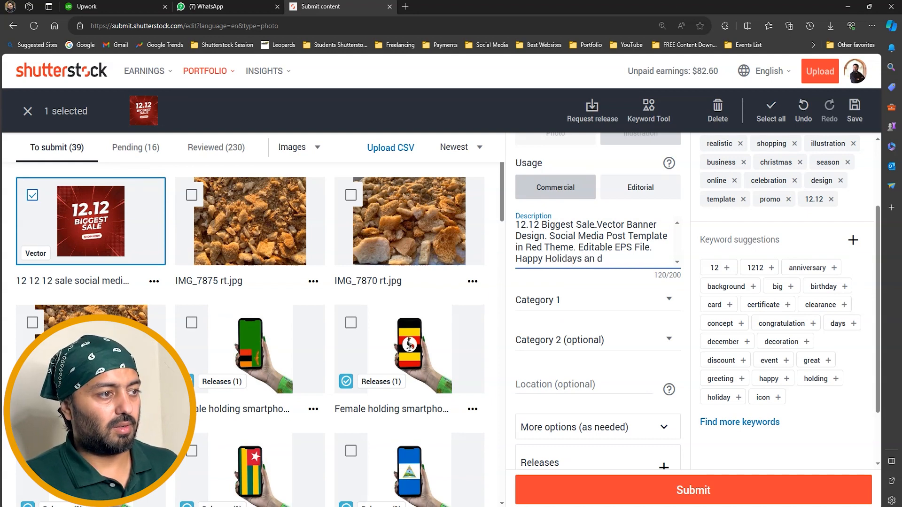
key("BackSpace")
key("BackSpace")
type("d Christmas")
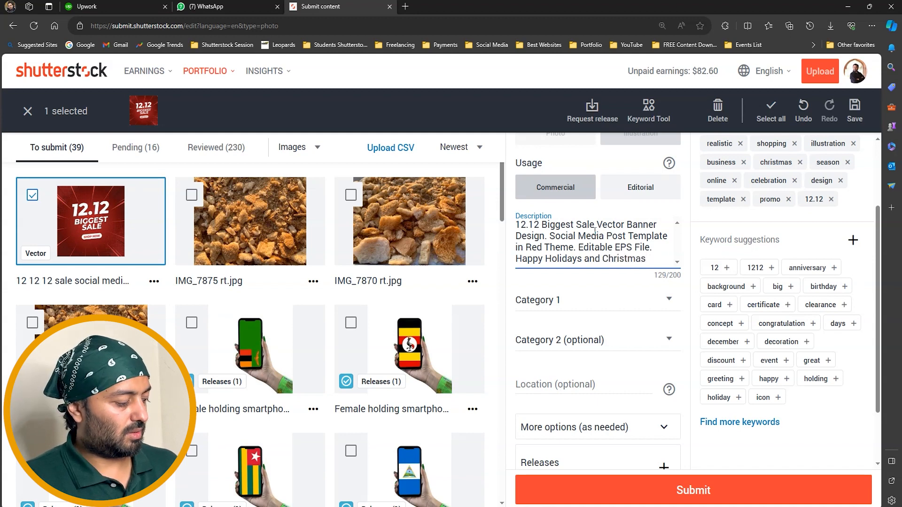
type(" Eve")
type(".")
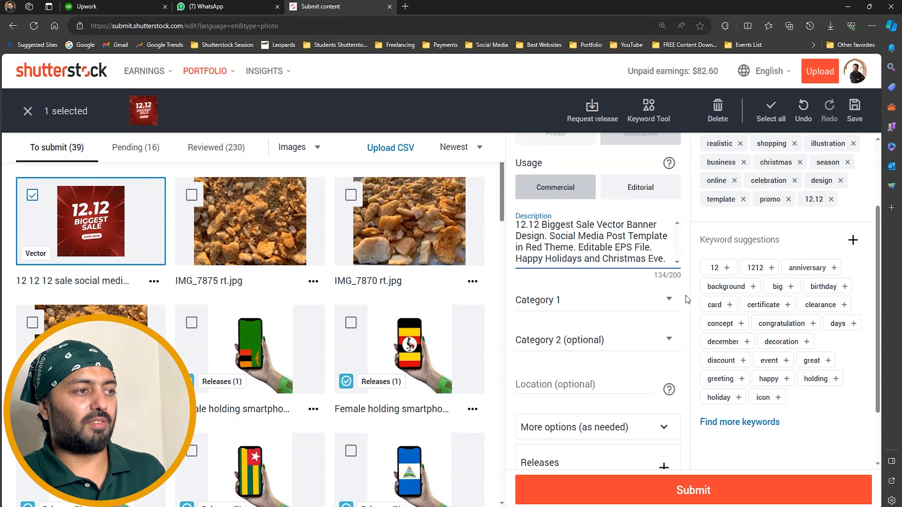
Set Category 1 to Holidays and Category 2 to Business/Finance for the 12.12 sale template
scroll(664, 292, "down", 1)
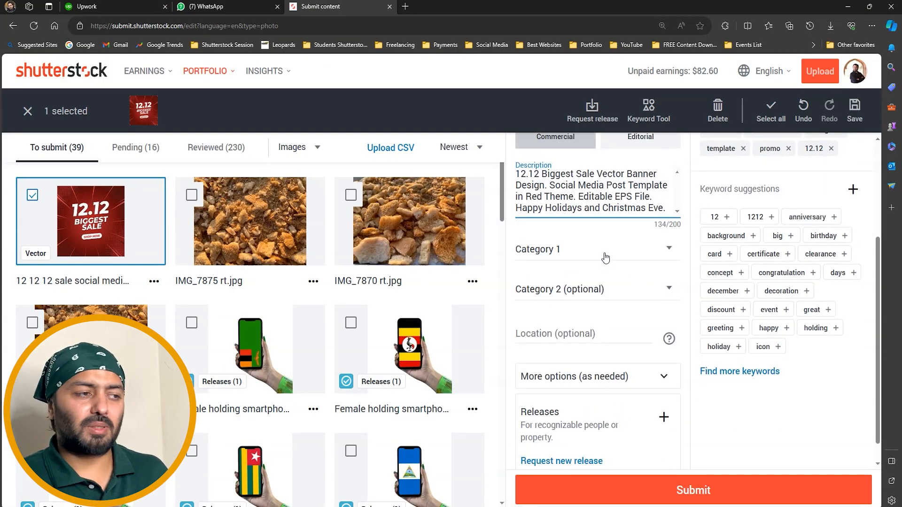
left_click(604, 253)
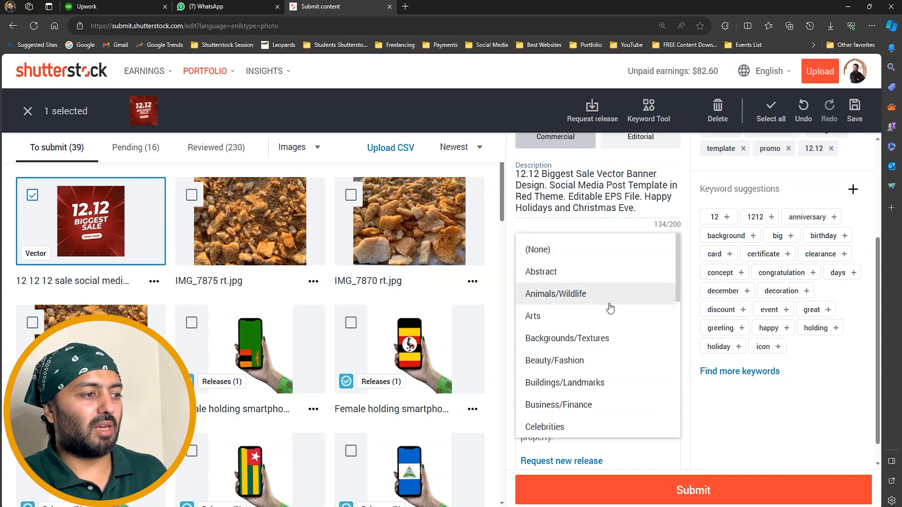
scroll(604, 317, "down", 3)
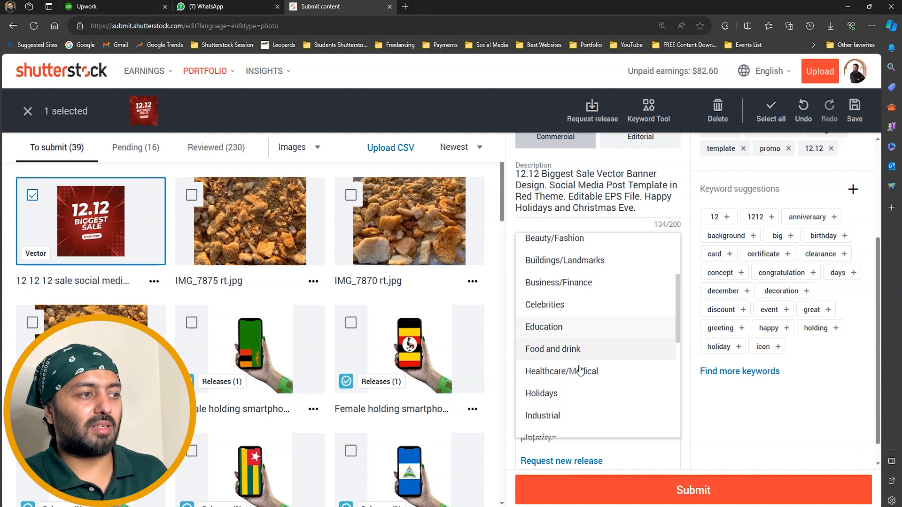
left_click(578, 395)
left_click(602, 296)
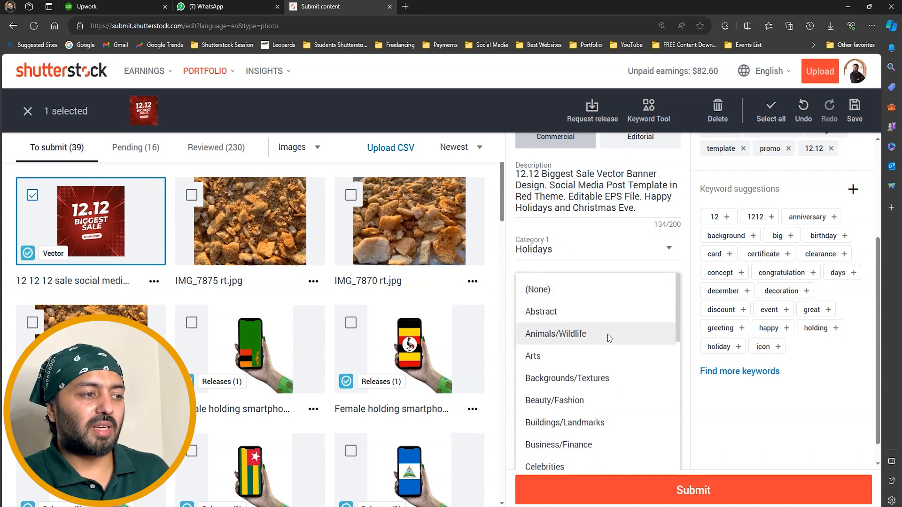
scroll(607, 334, "down", 1)
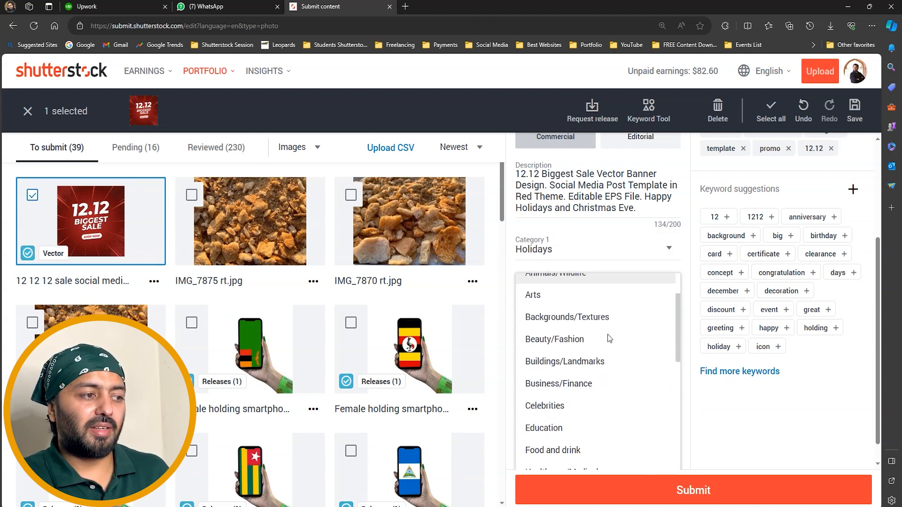
left_click(598, 389)
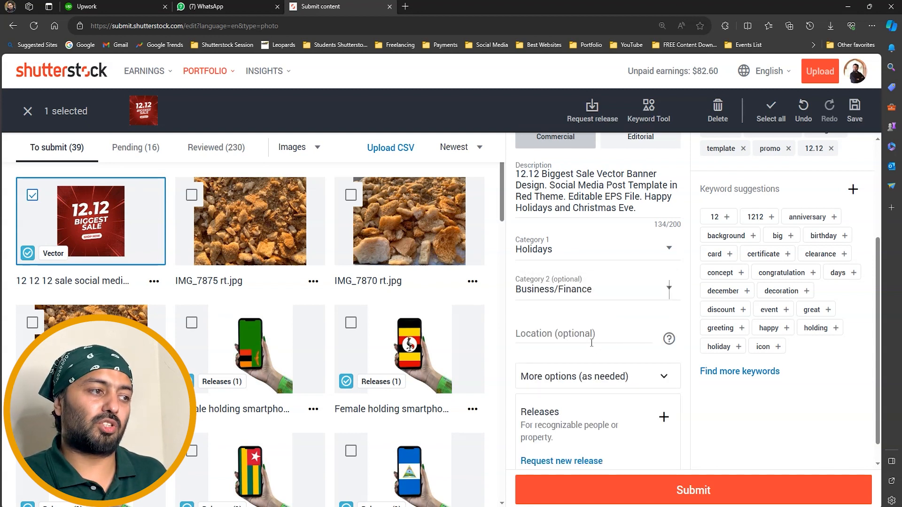
Set the optional location of the 12.12 sale template to United States
left_click(591, 335)
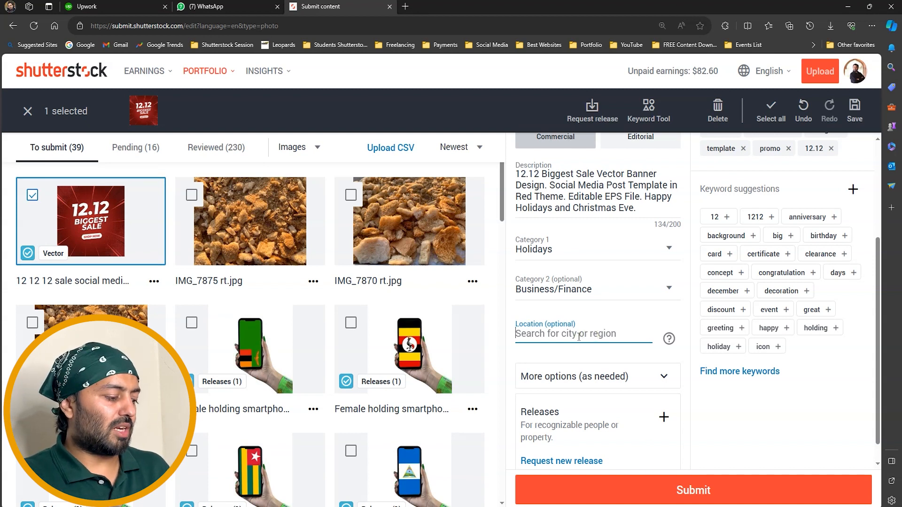
type("United")
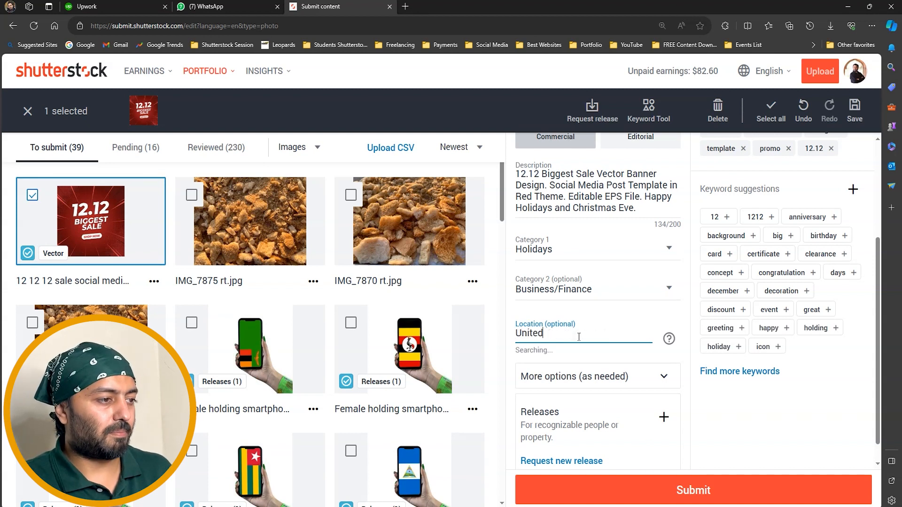
left_click(581, 359)
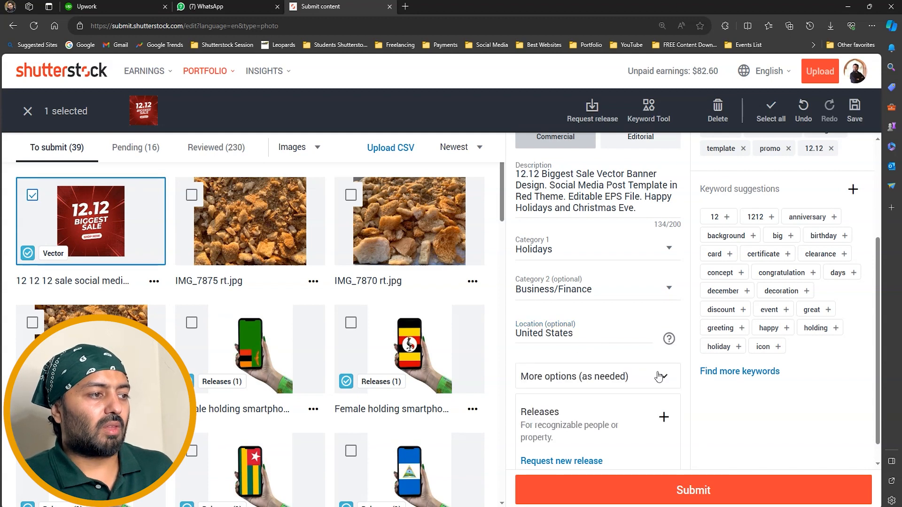
Expand the additional options and review the reviewer notes, mature content and releases settings
scroll(557, 352, "down", 1)
left_click(534, 353)
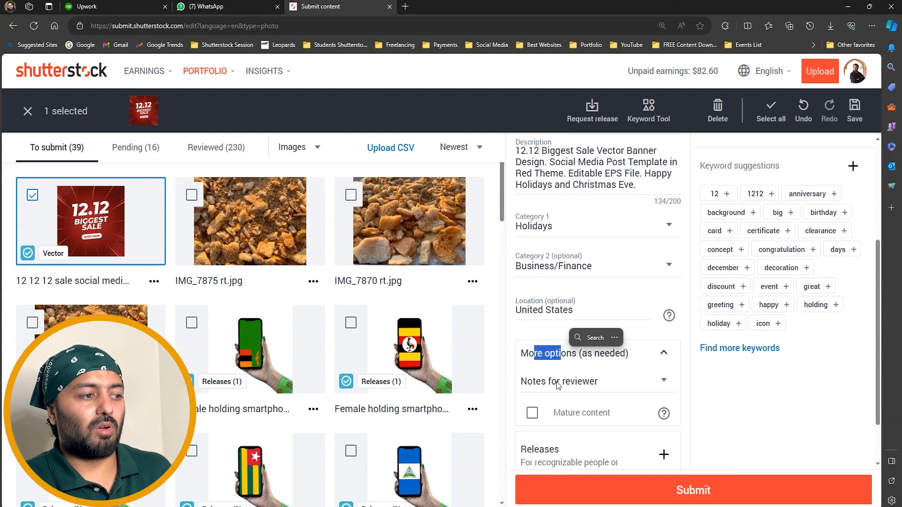
scroll(568, 385, "down", 3)
double_click(532, 388)
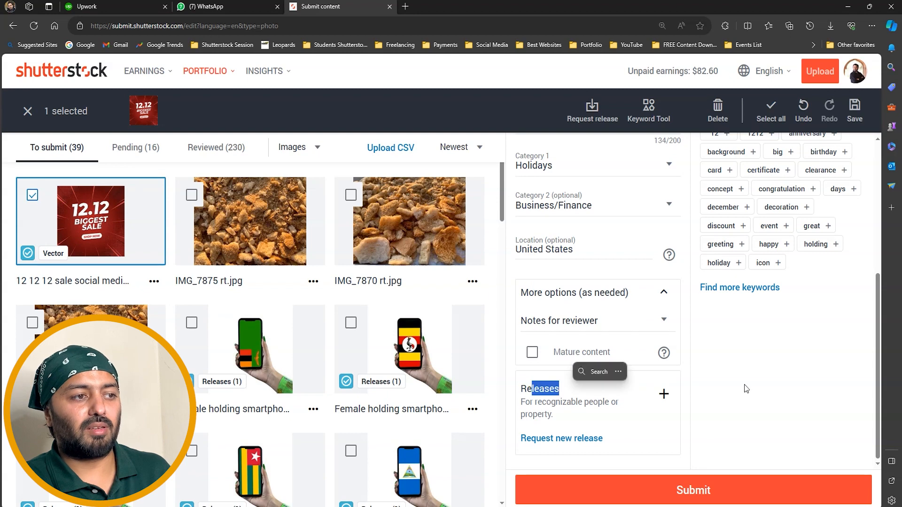
Add the suggested keywords greeting, december, happy and holiday to the 12.12 sale template
scroll(749, 379, "up", 5)
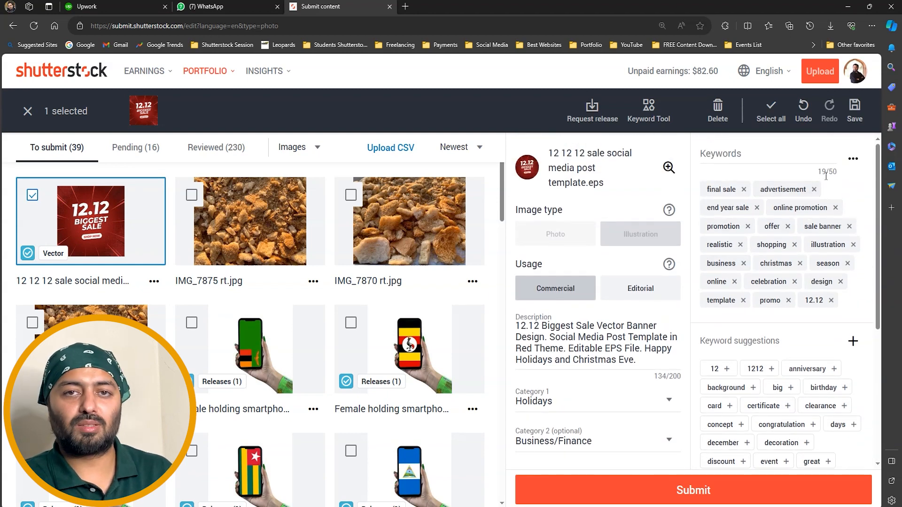
scroll(800, 288, "down", 3)
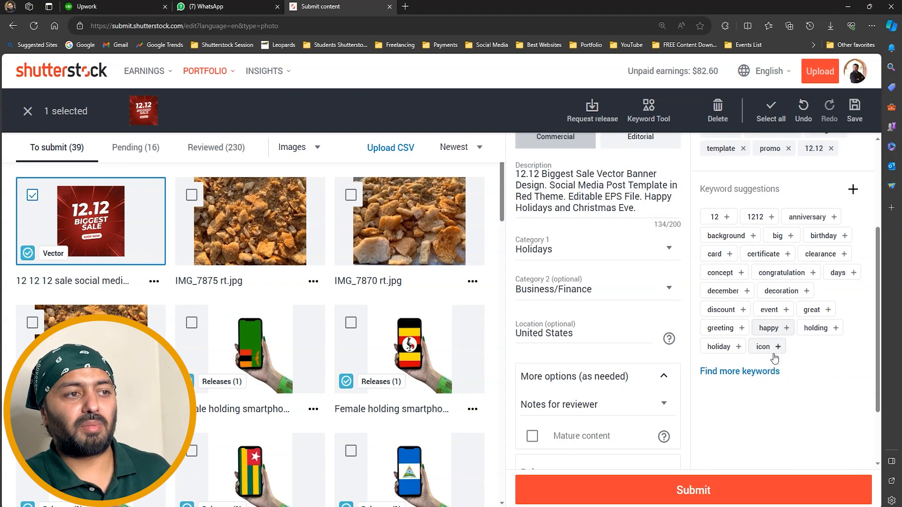
scroll(807, 328, "up", 1)
scroll(807, 310, "down", 1)
scroll(806, 285, "up", 1)
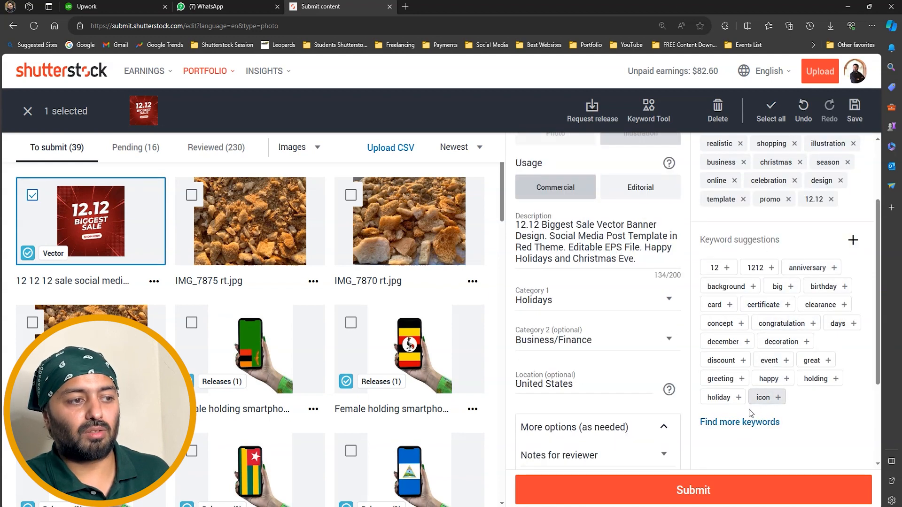
left_click(719, 377)
left_click(728, 362)
left_click(758, 378)
left_click(809, 380)
Add the suggested keywords event, clearance, birthday, anniversary, 1212, concept and discount
left_click(821, 381)
left_click(822, 342)
left_click(826, 323)
left_click(813, 324)
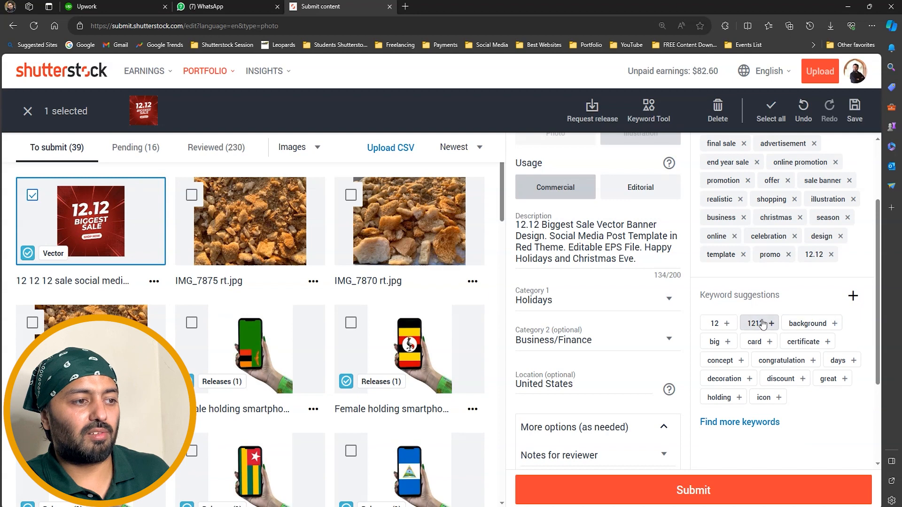
left_click(756, 323)
left_click(838, 341)
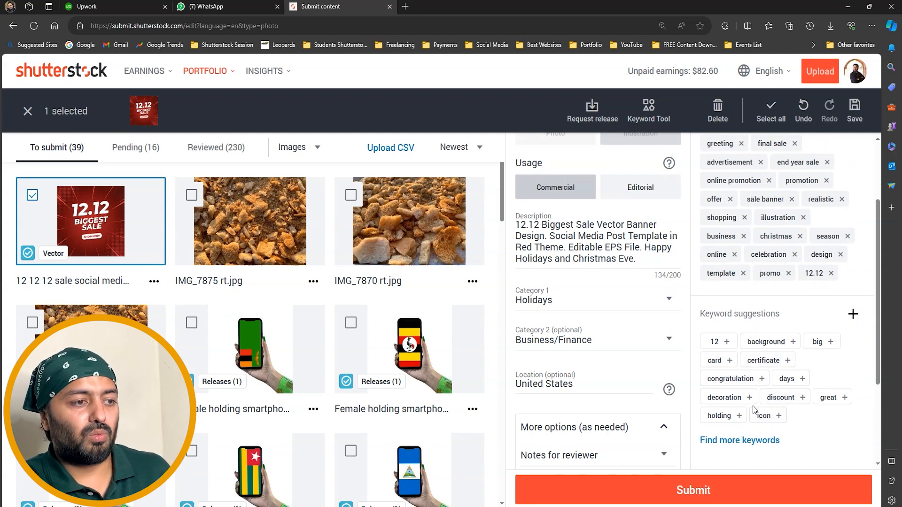
left_click(801, 398)
Find more keywords by searching the Keyword tool for "christmas sale" among vectors only
left_click(755, 439)
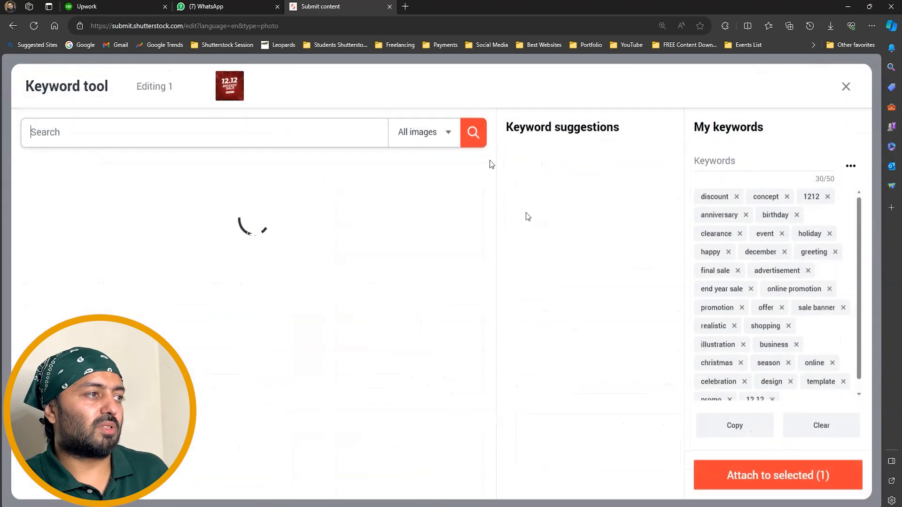
left_click(425, 132)
left_click(109, 137)
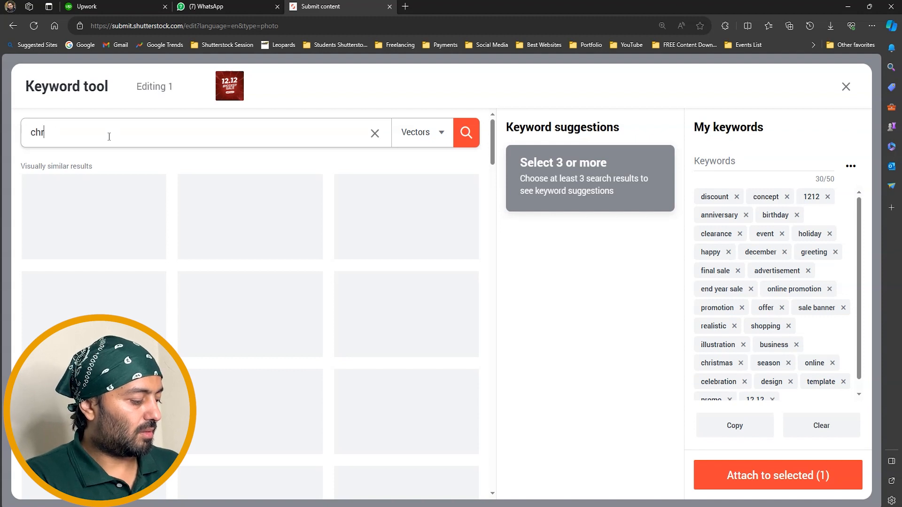
type("christmas sa")
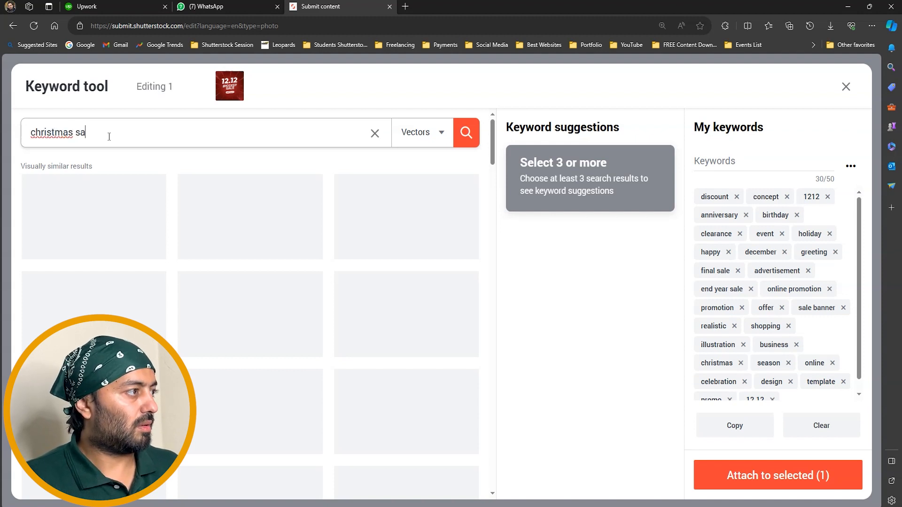
type("le")
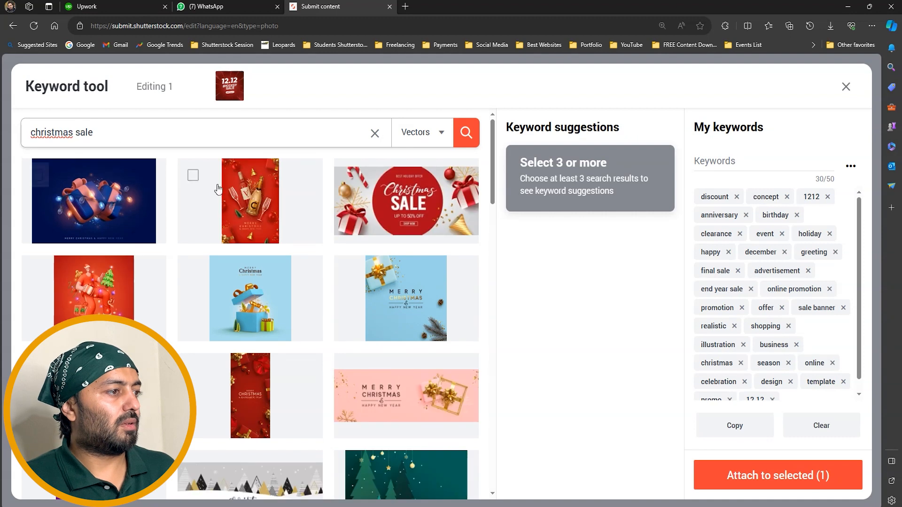
Select three search results, a Christmas sale banner, the blue Merry Christmas design and the red Xmas sale banner, for keyword suggestions
left_click(371, 188)
left_click(364, 272)
scroll(364, 273, "down", 3)
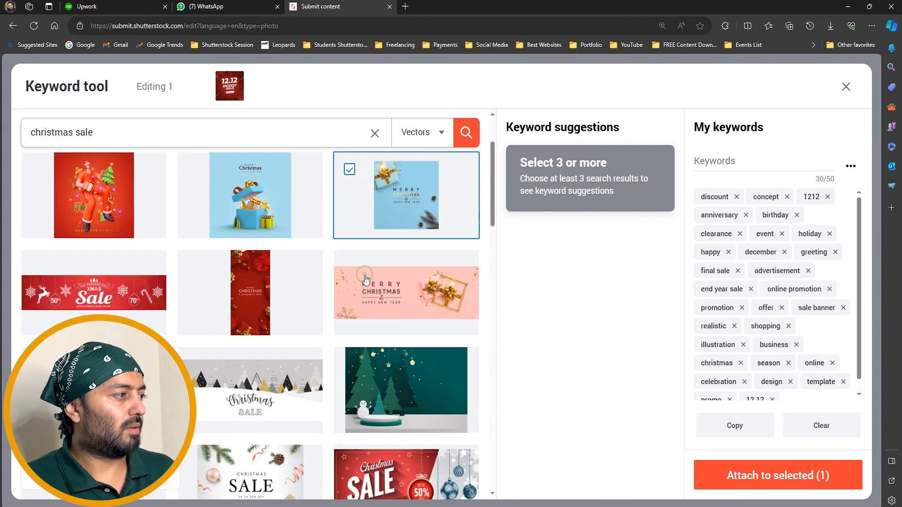
left_click(42, 276)
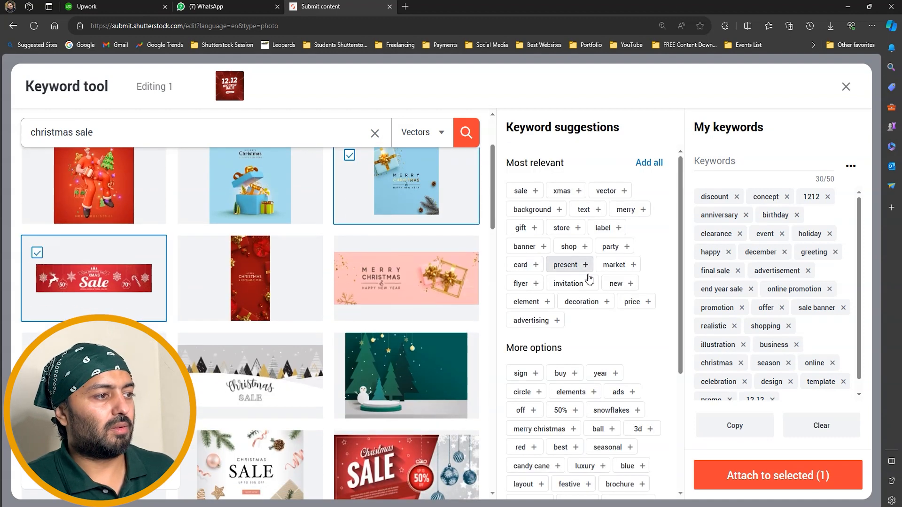
Add the suggested keywords advertising, price, market, shop and store
left_click(536, 320)
left_click(633, 302)
left_click(615, 264)
left_click(570, 246)
left_click(566, 228)
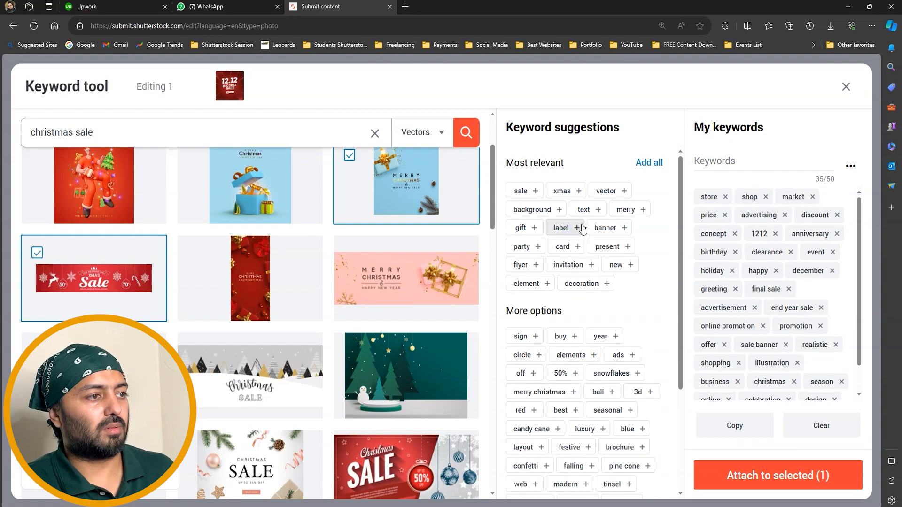
Add the suggested keywords background, sale, xmas, vector, seasonal, ball and elements
left_click(532, 209)
left_click(520, 191)
left_click(522, 191)
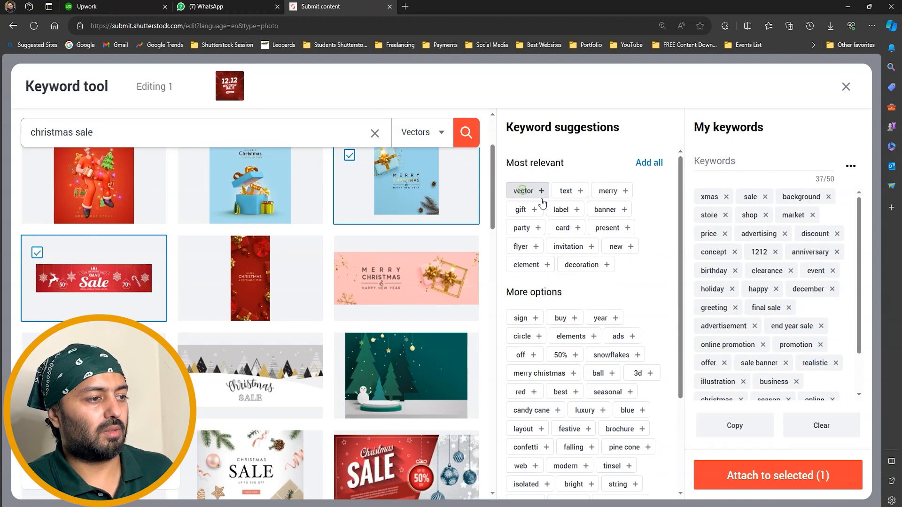
left_click(523, 192)
left_click(600, 393)
left_click(597, 371)
left_click(574, 337)
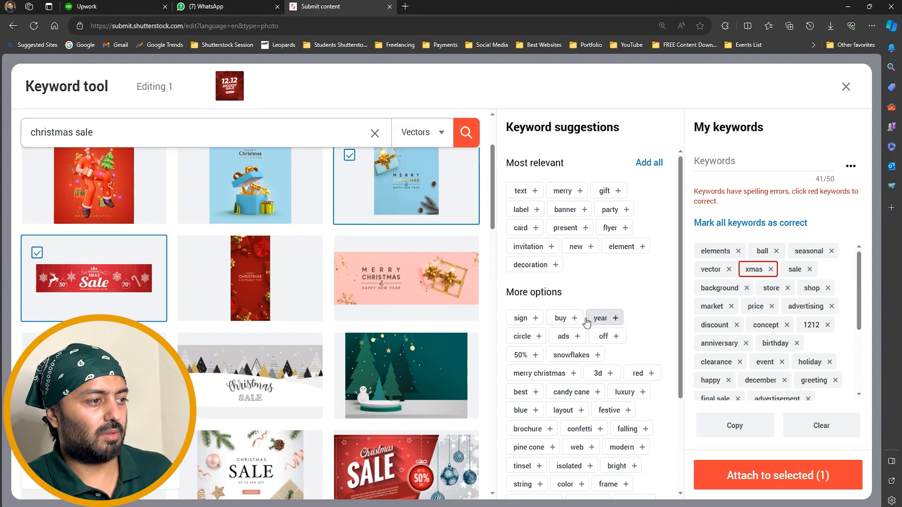
Add the suggested keywords buy, confetti, retail and graphic
left_click(567, 318)
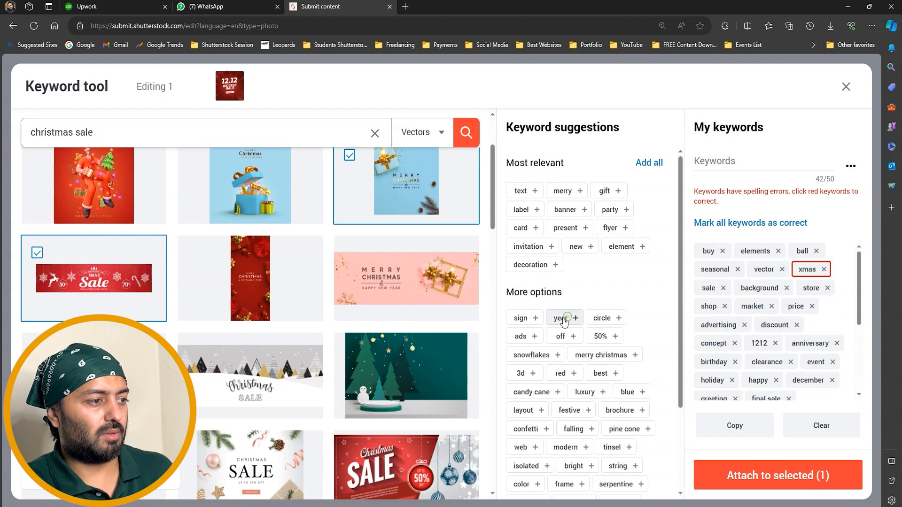
left_click(545, 429)
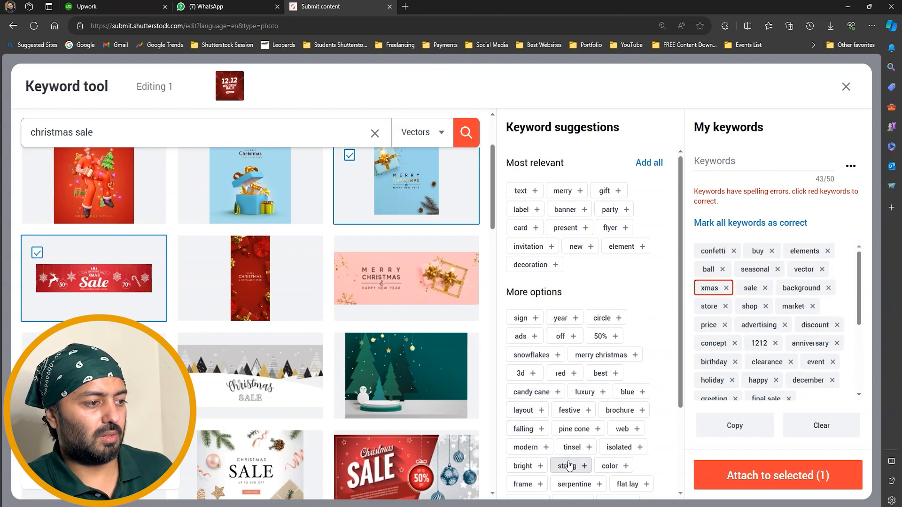
scroll(587, 465, "down", 2)
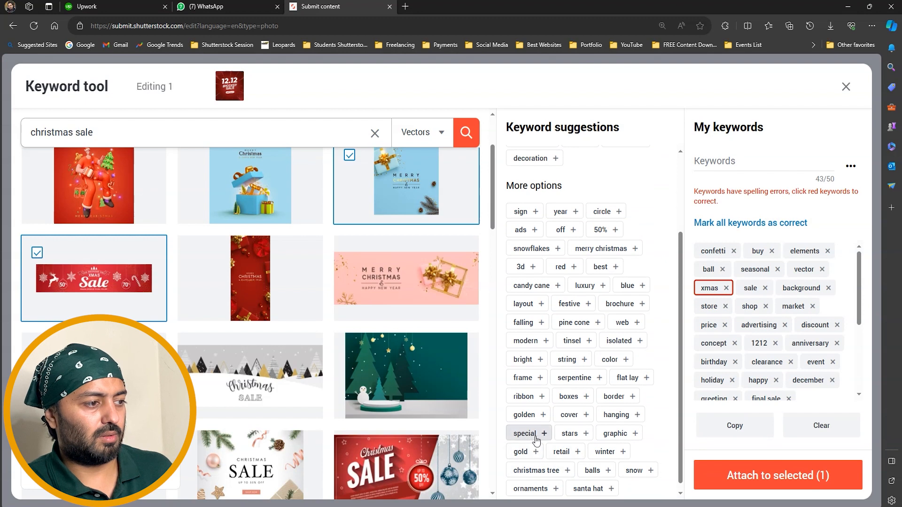
scroll(576, 457, "down", 1)
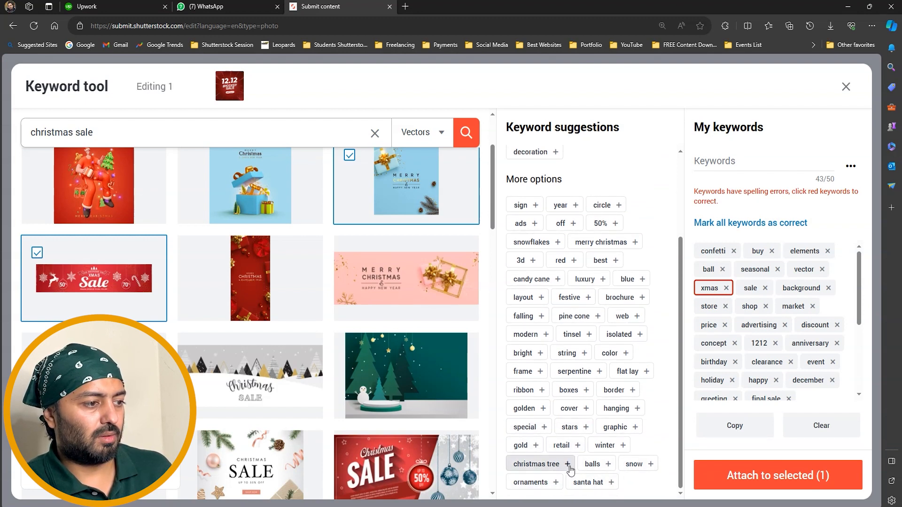
left_click(568, 446)
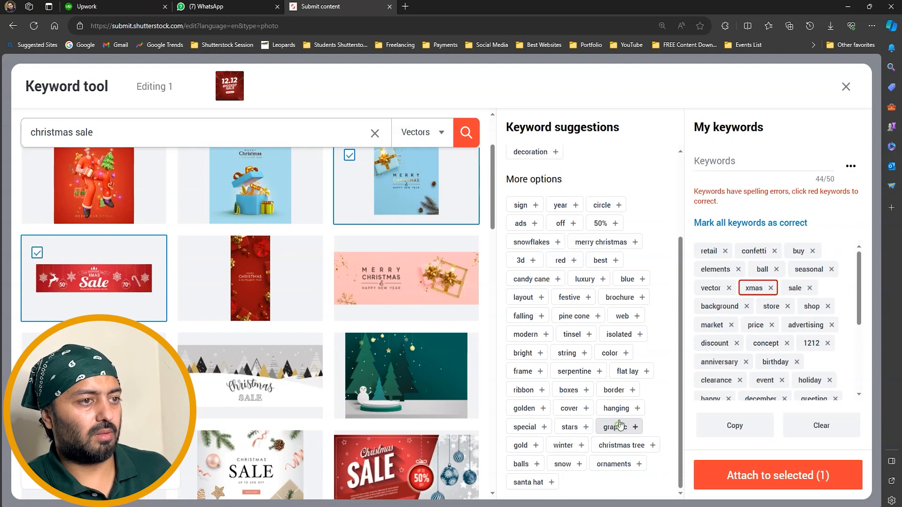
left_click(613, 426)
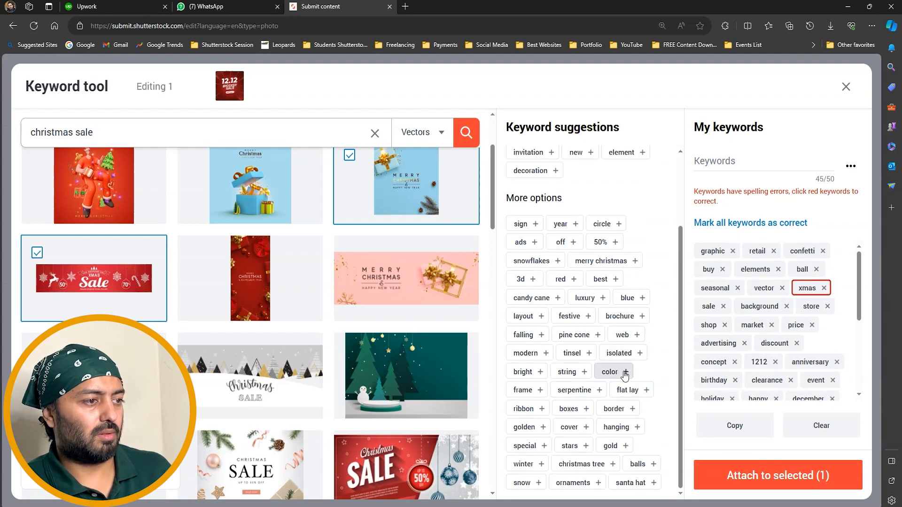
Add the suggested keywords isolated, web, brochure, festive and best, and mark all keywords as correctly spelled
left_click(619, 353)
left_click(622, 334)
left_click(628, 318)
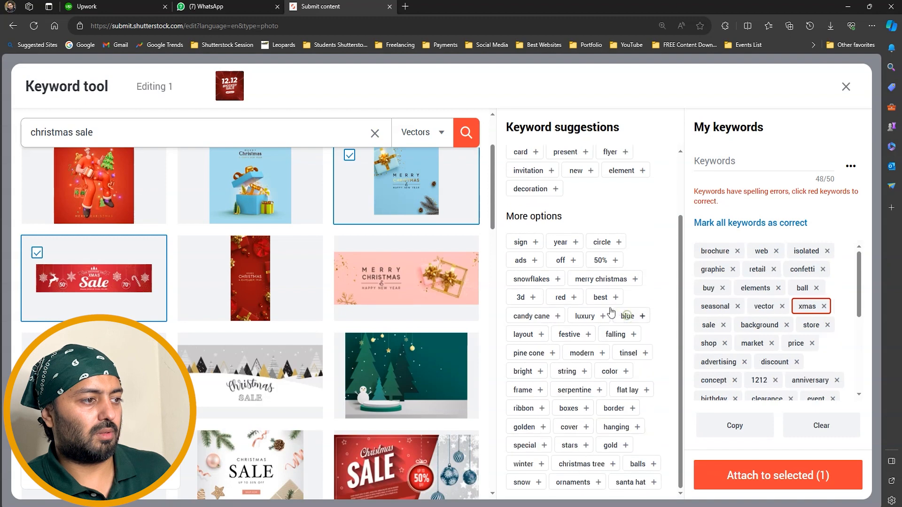
left_click(577, 338)
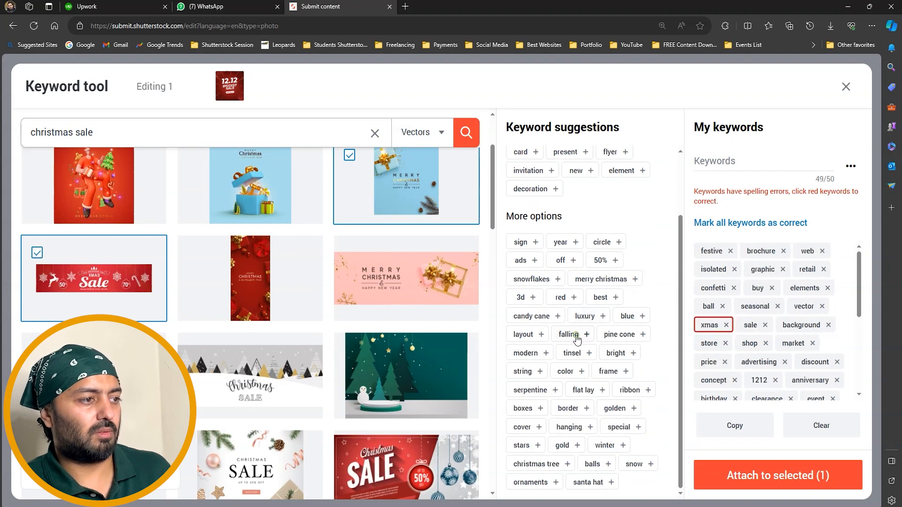
left_click(601, 299)
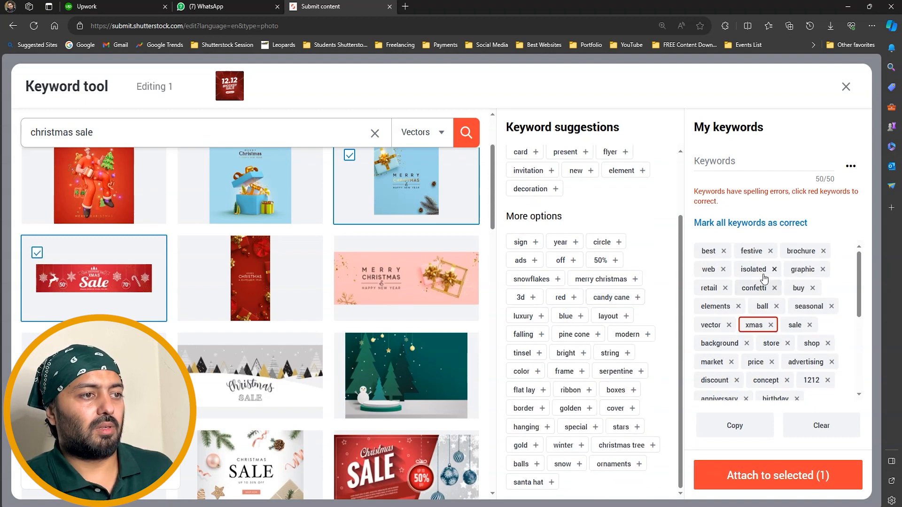
left_click(775, 224)
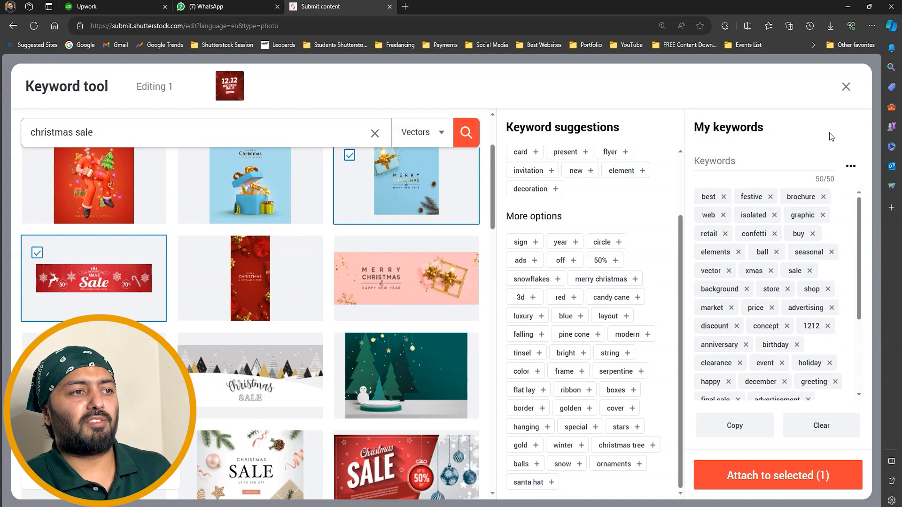
Close the Keyword tool, review the 12.12 sale template's details and submit it for review
left_click(845, 87)
scroll(776, 256, "up", 3)
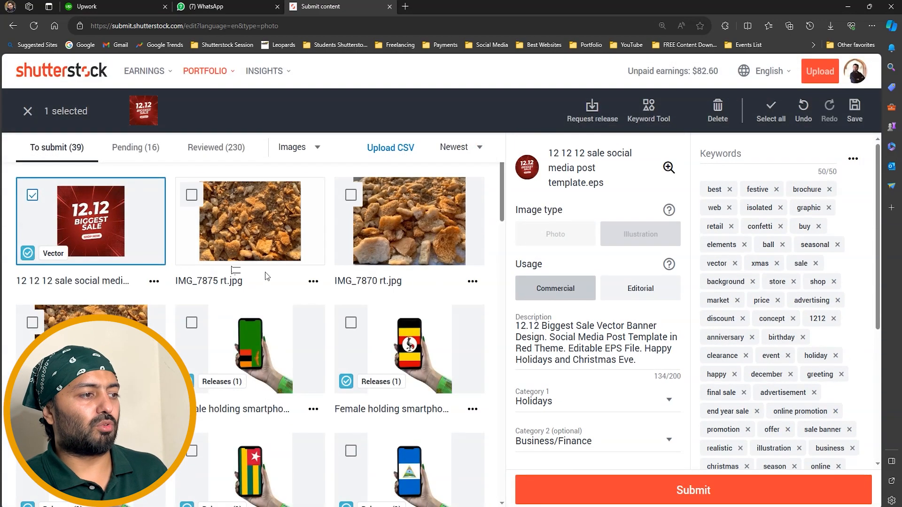
scroll(636, 347, "down", 5)
scroll(635, 348, "up", 4)
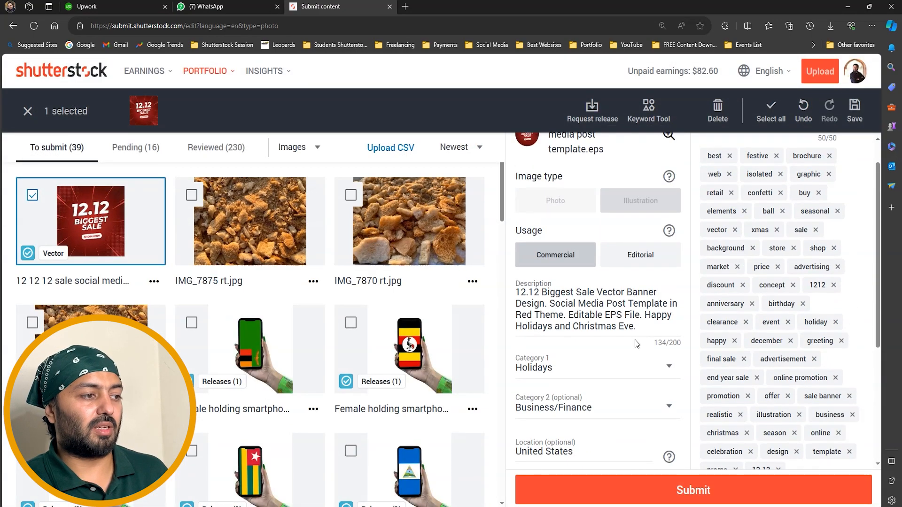
scroll(635, 344, "down", 4)
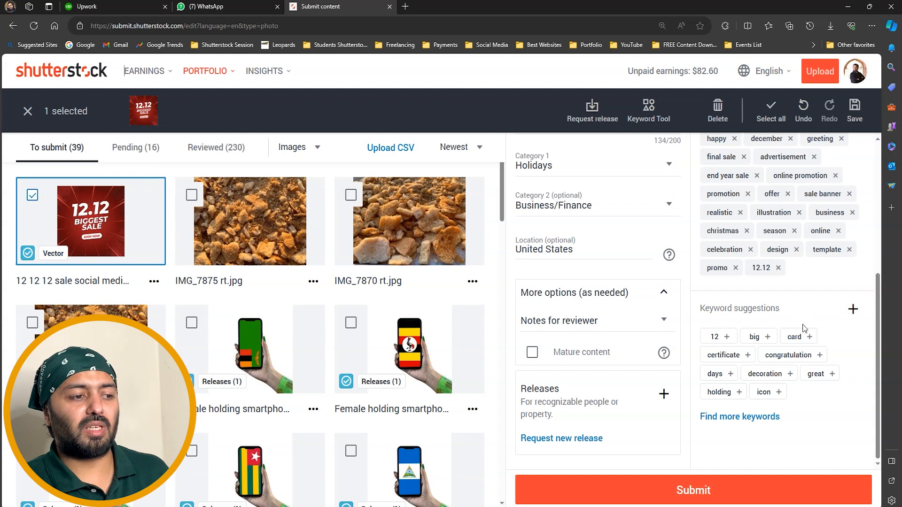
left_click(745, 495)
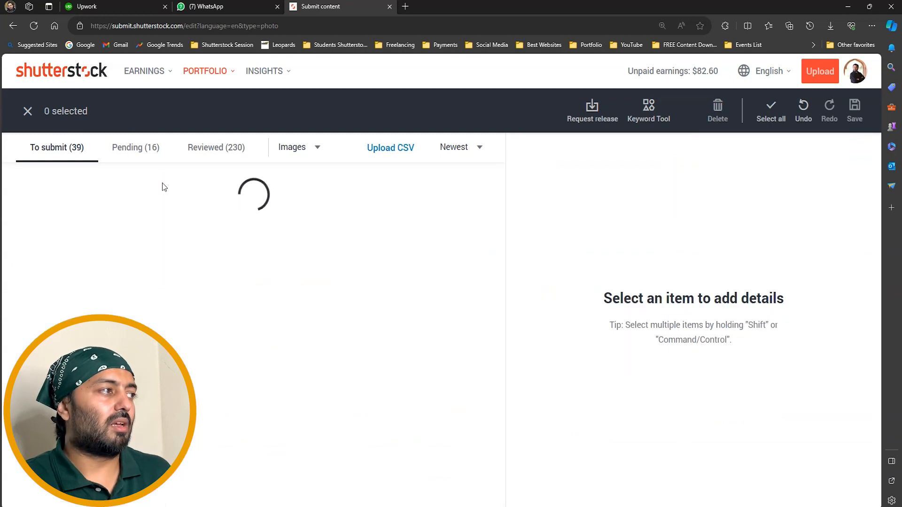
Open the pending items, enlarge the page and examine the review-time notice and the submitted 12.12 sale template
left_click(123, 151)
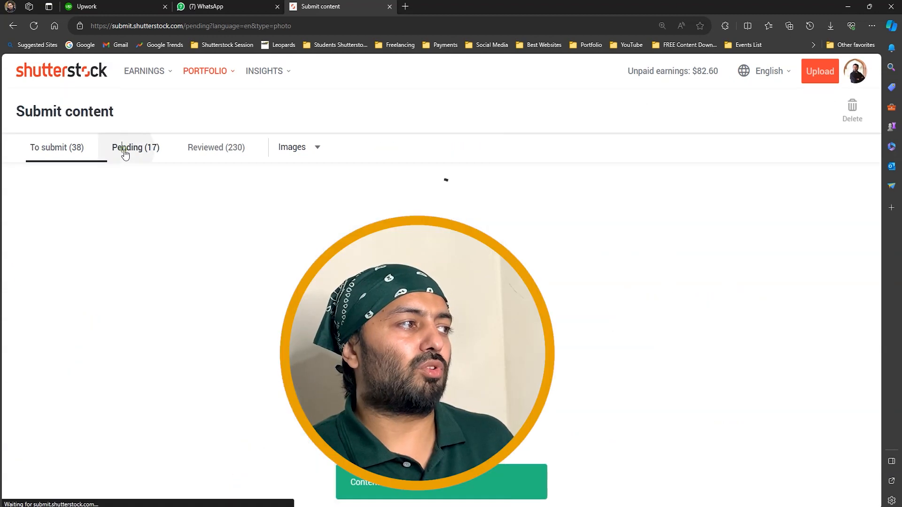
scroll(142, 179, "up", 4)
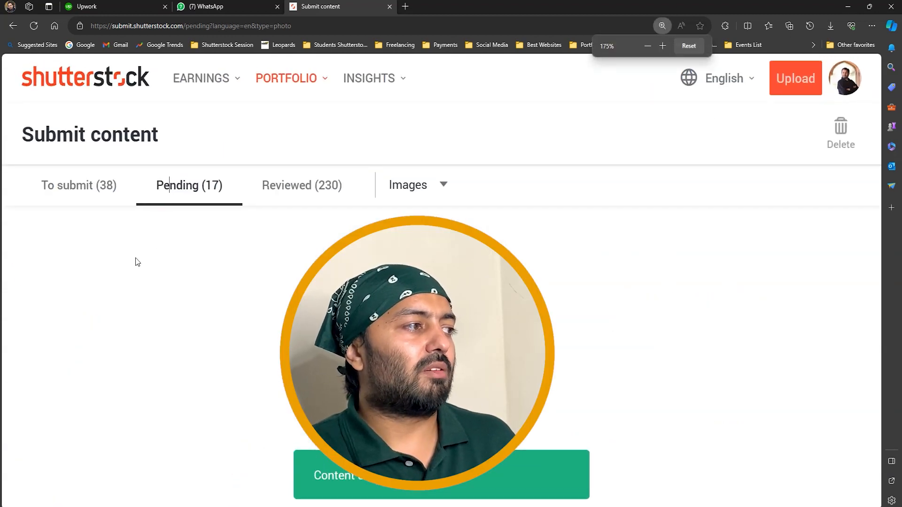
left_click_drag(68, 249, 170, 265)
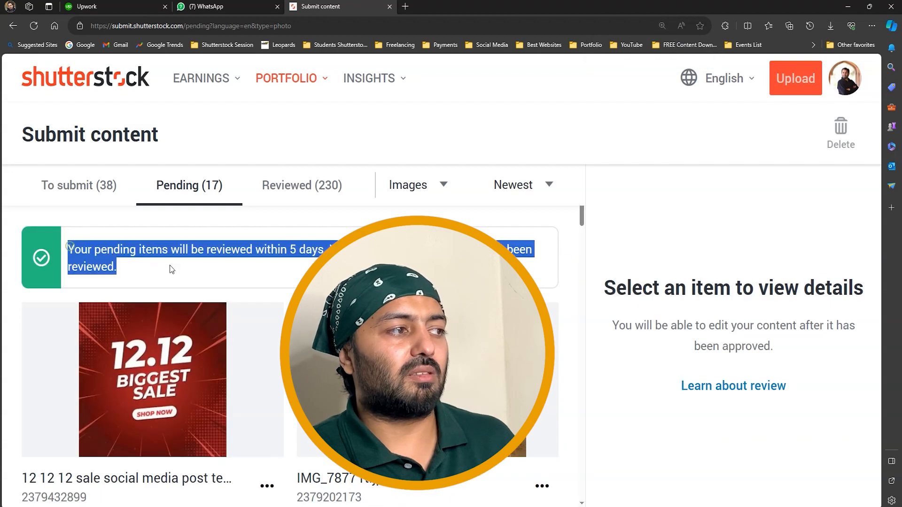
left_click(287, 270)
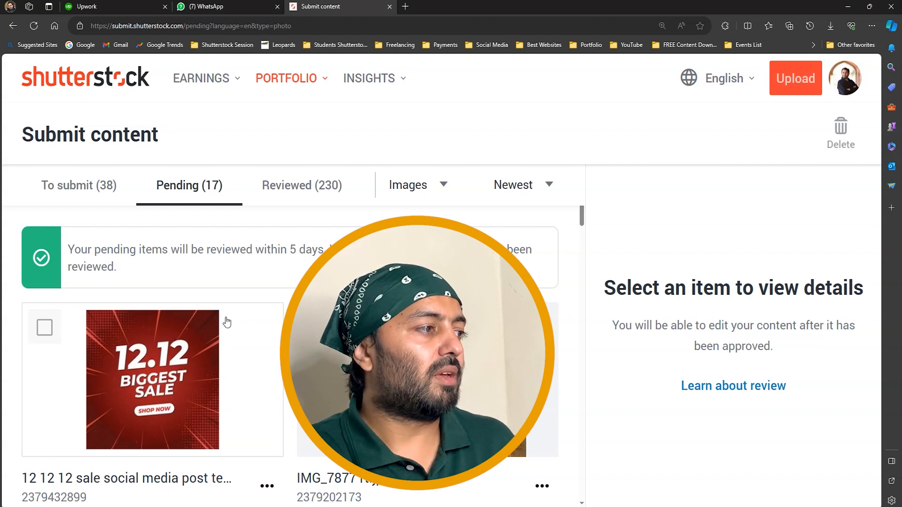
scroll(227, 322, "down", 1)
scroll(191, 353, "up", 1)
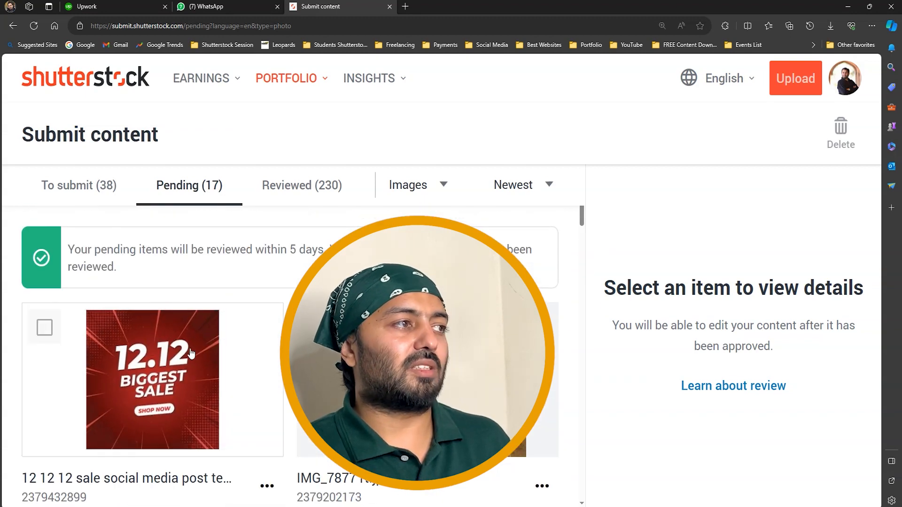